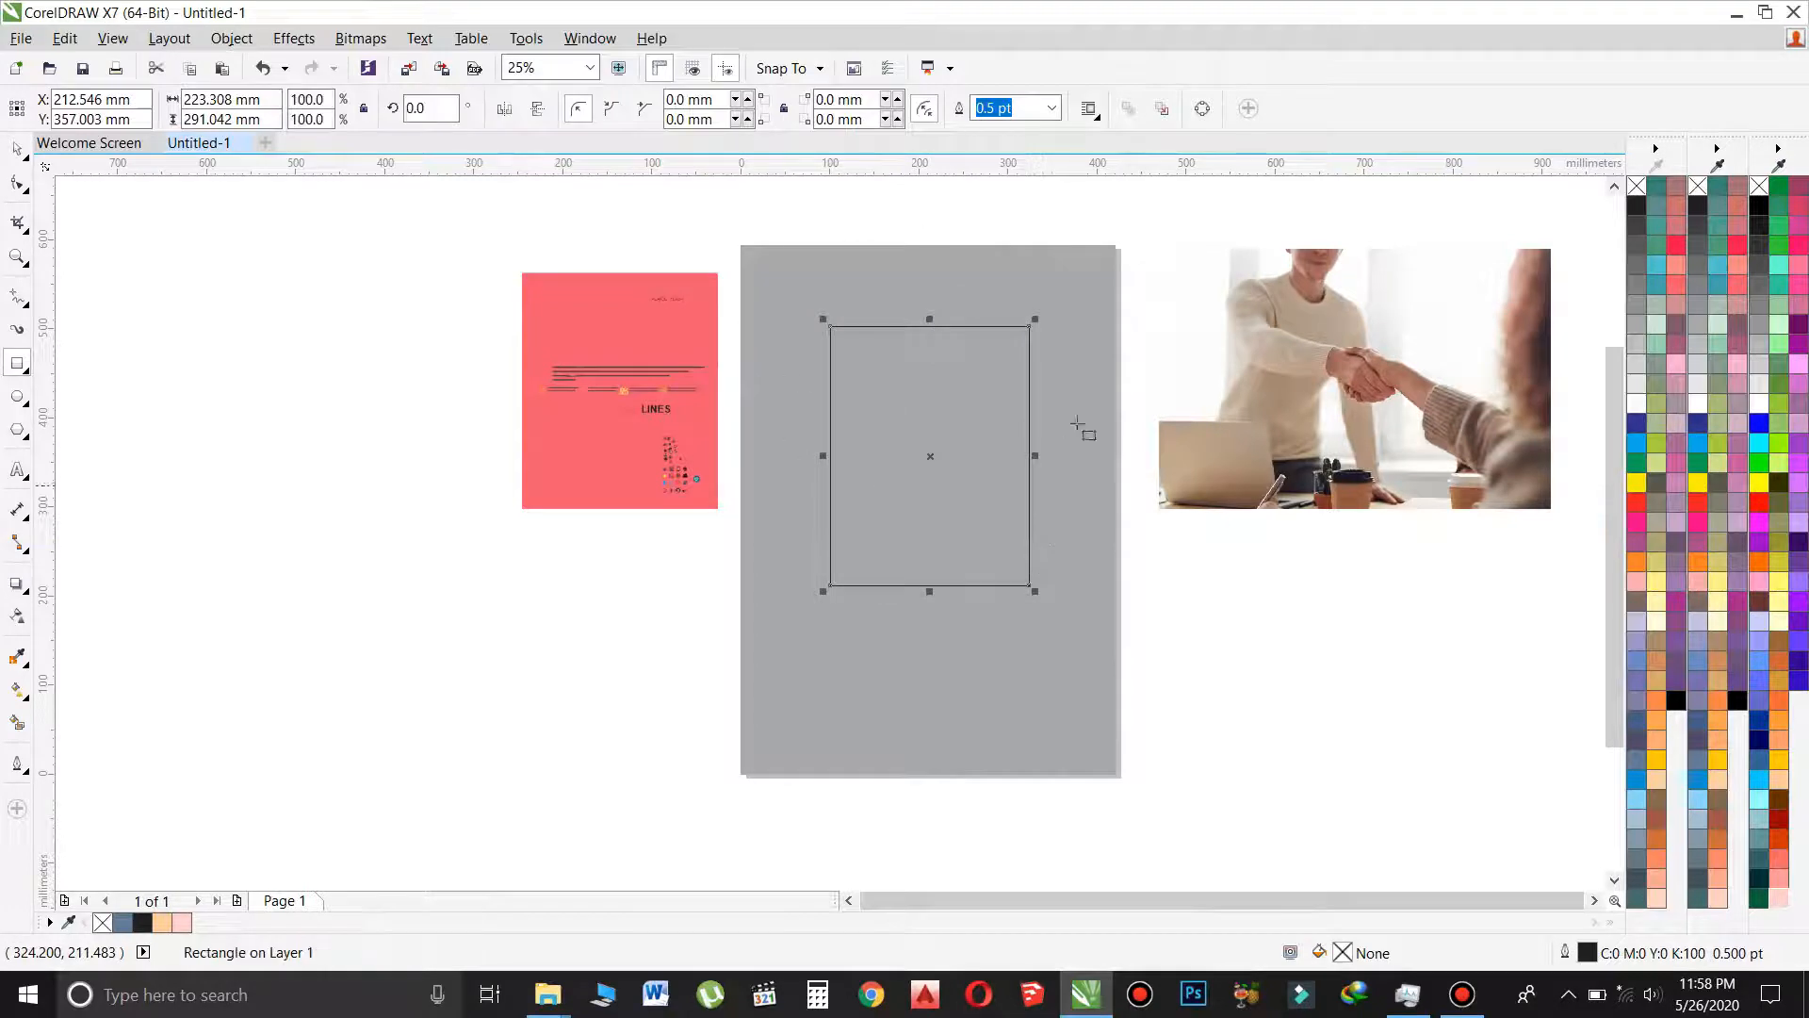
Resize the rectangle on the grey page to 260 mm wide and 380 mm high.
left_click(260, 99)
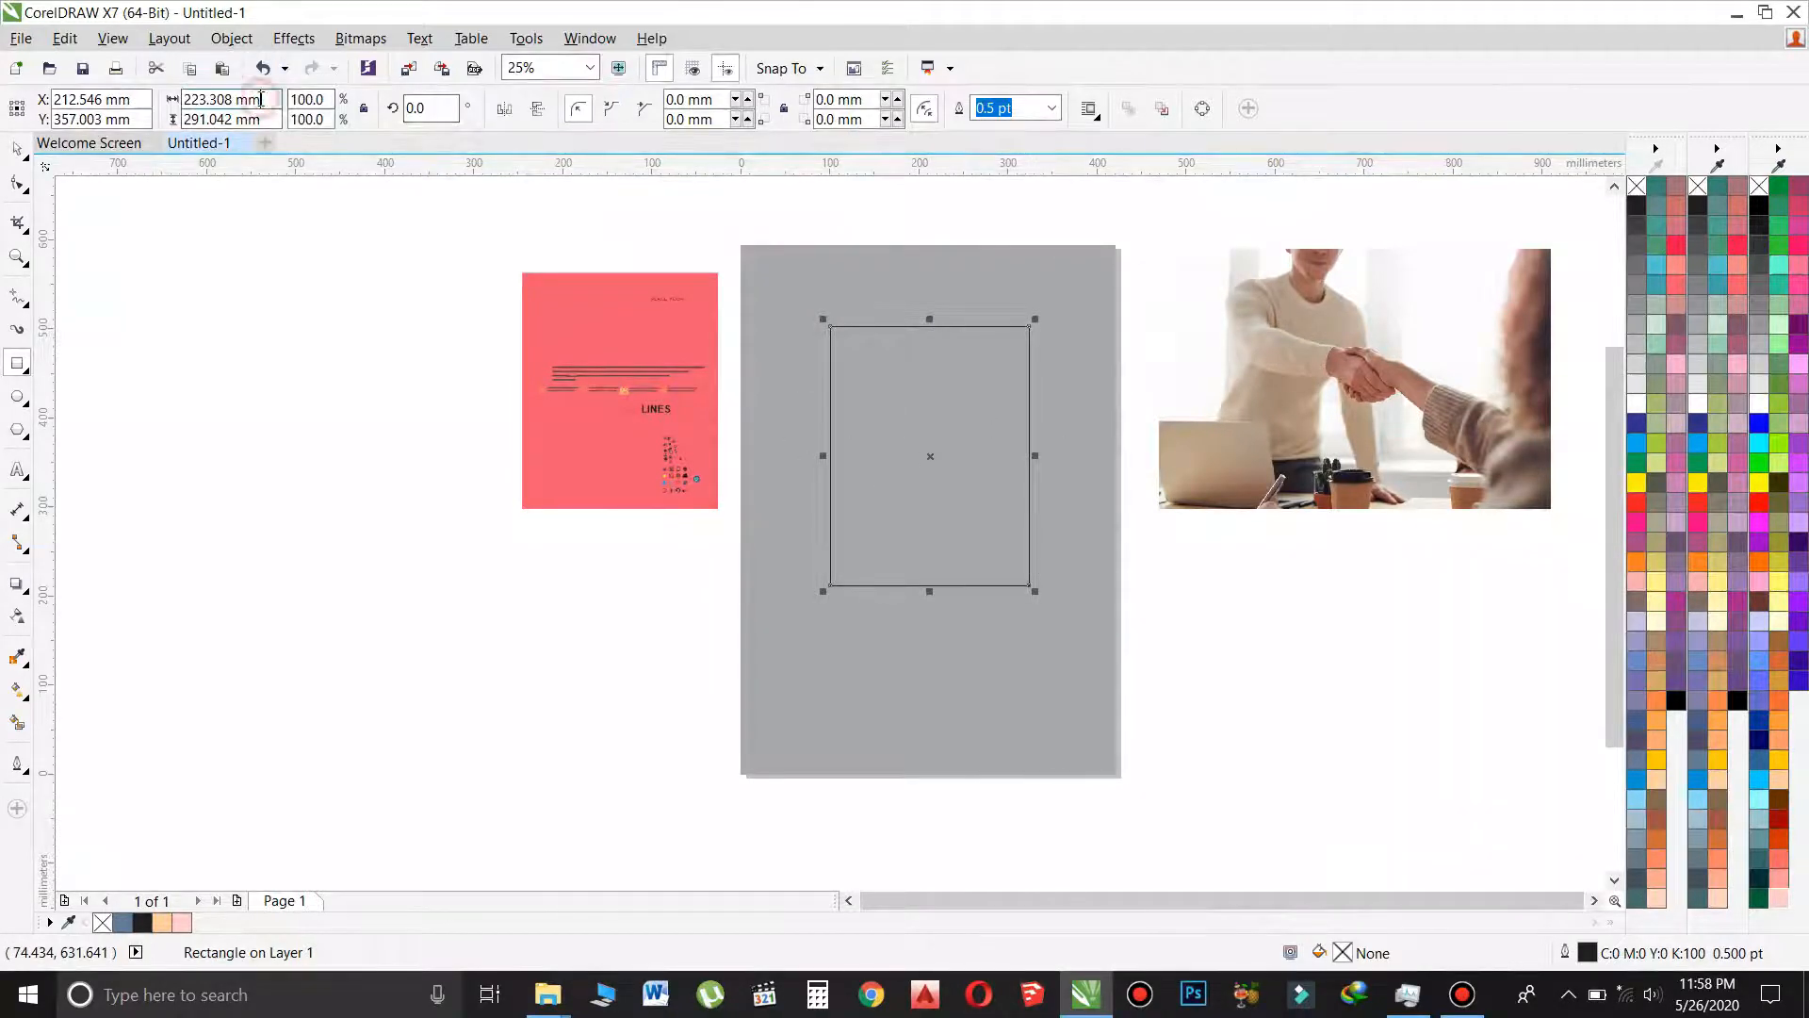
key("BackSpace")
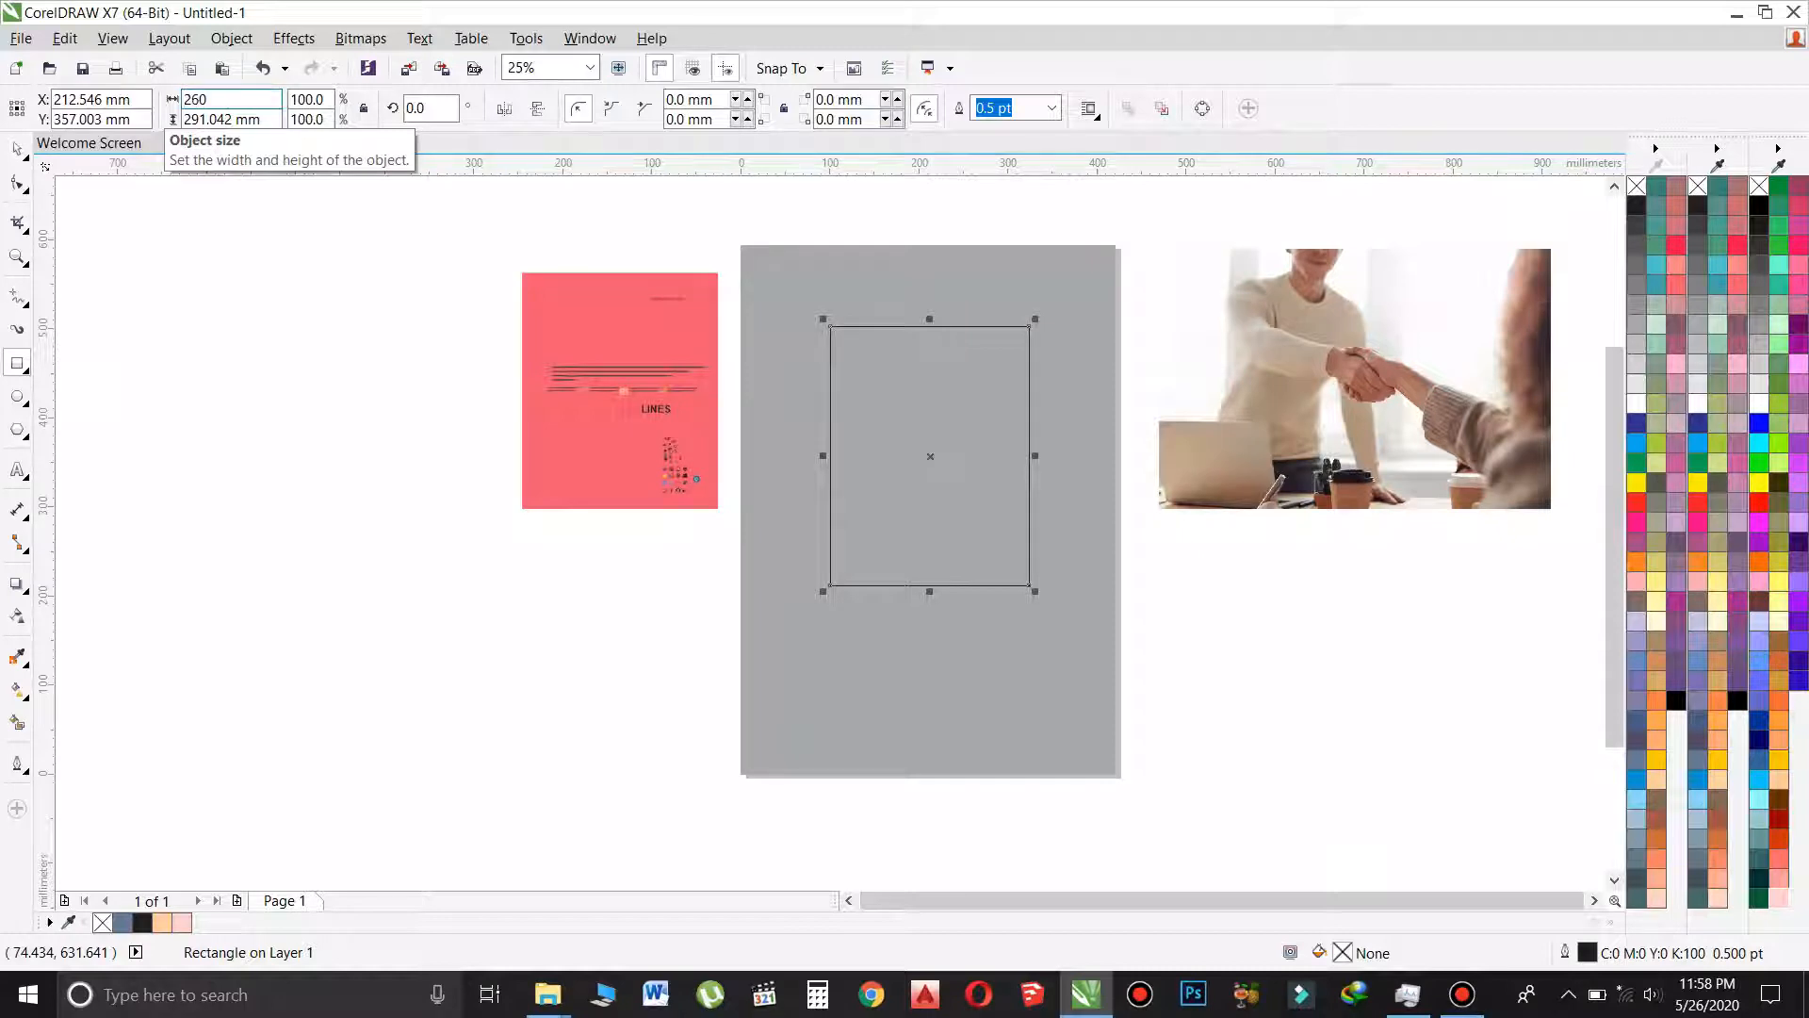
left_click(266, 117)
key("BackSpace")
key("BackSpace")
key("BackSpace")
key("Return")
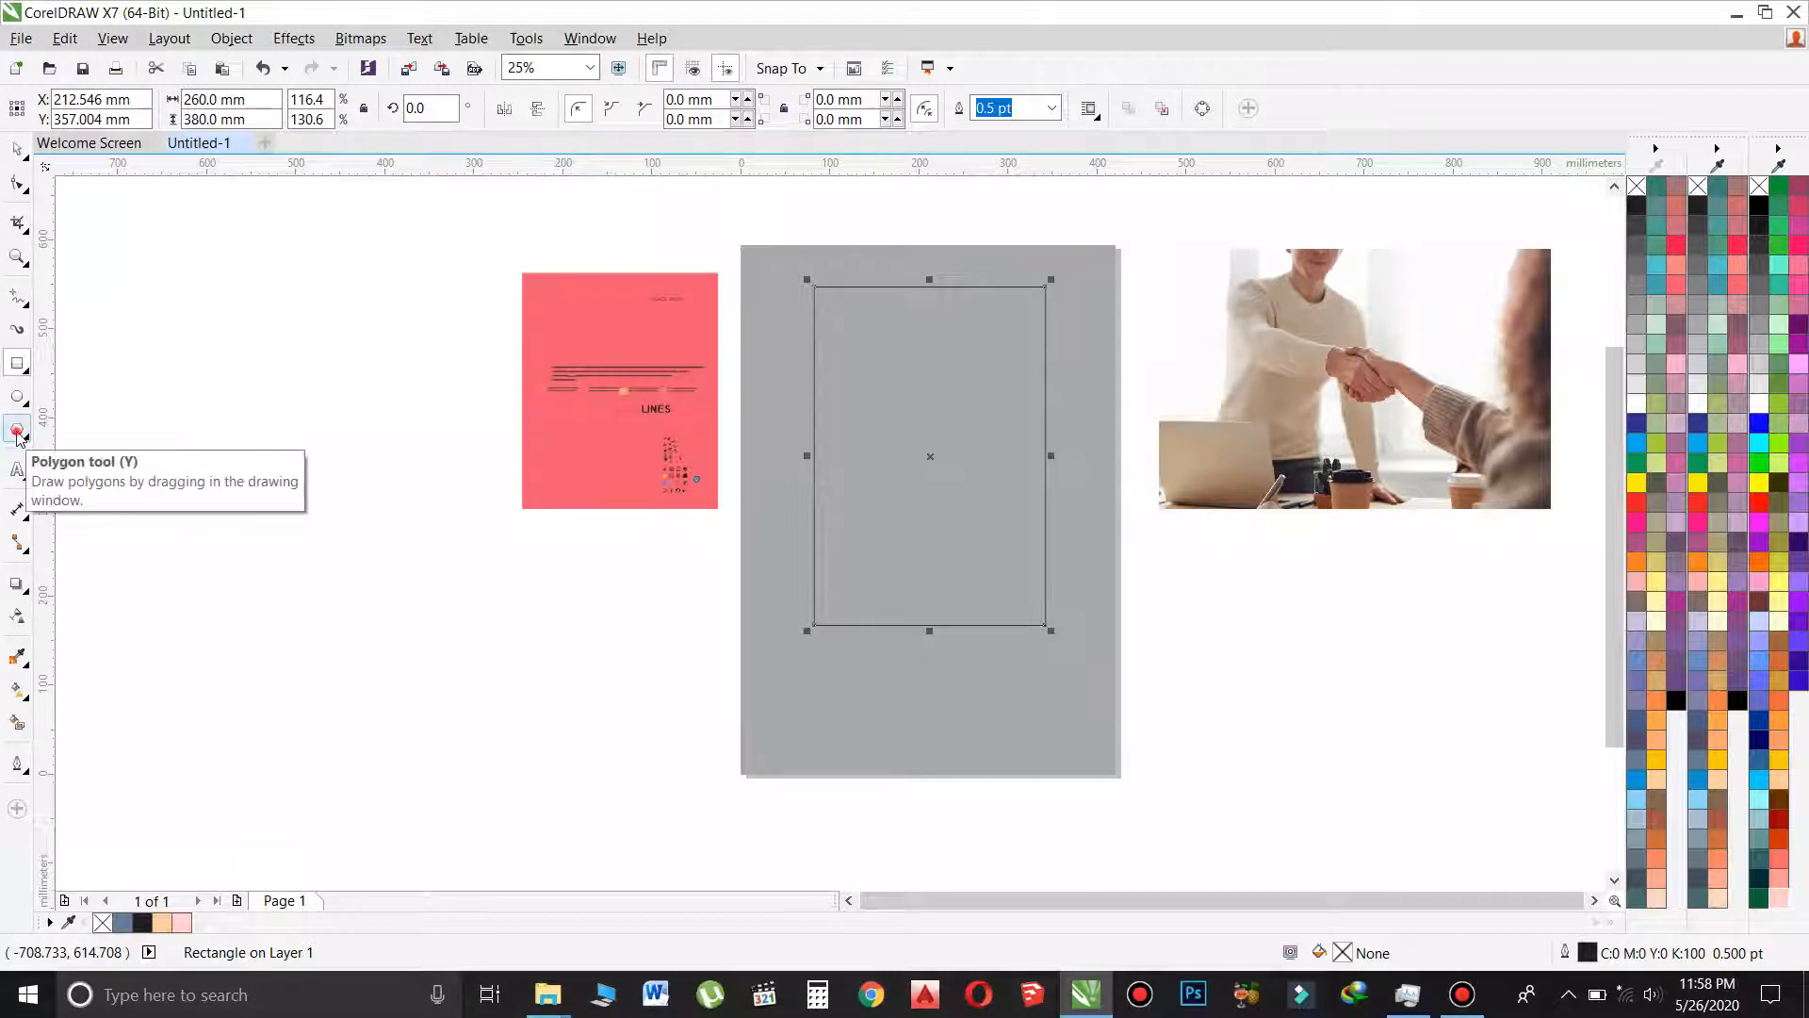
Draw a six-sided polygon about 605 by 698.5 mm and move it up so its lower vertex falls inside the rectangle.
left_click(17, 433)
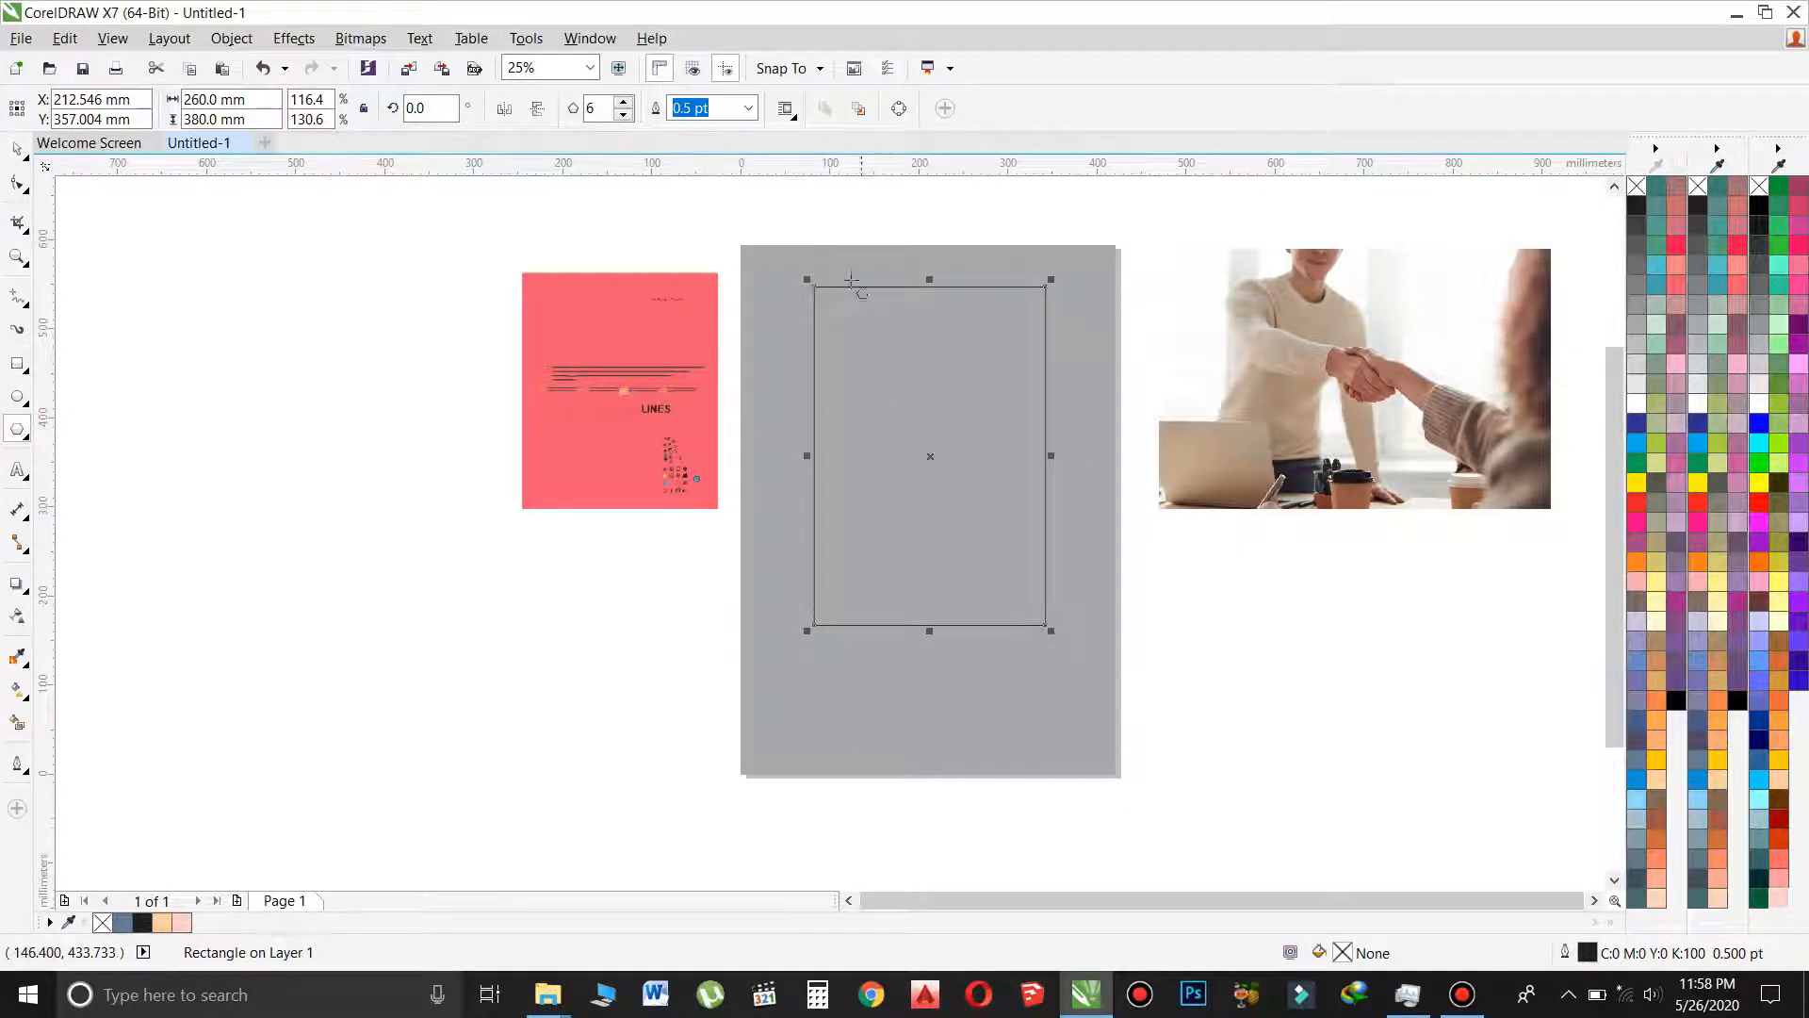
left_click_drag(681, 209, 1305, 613)
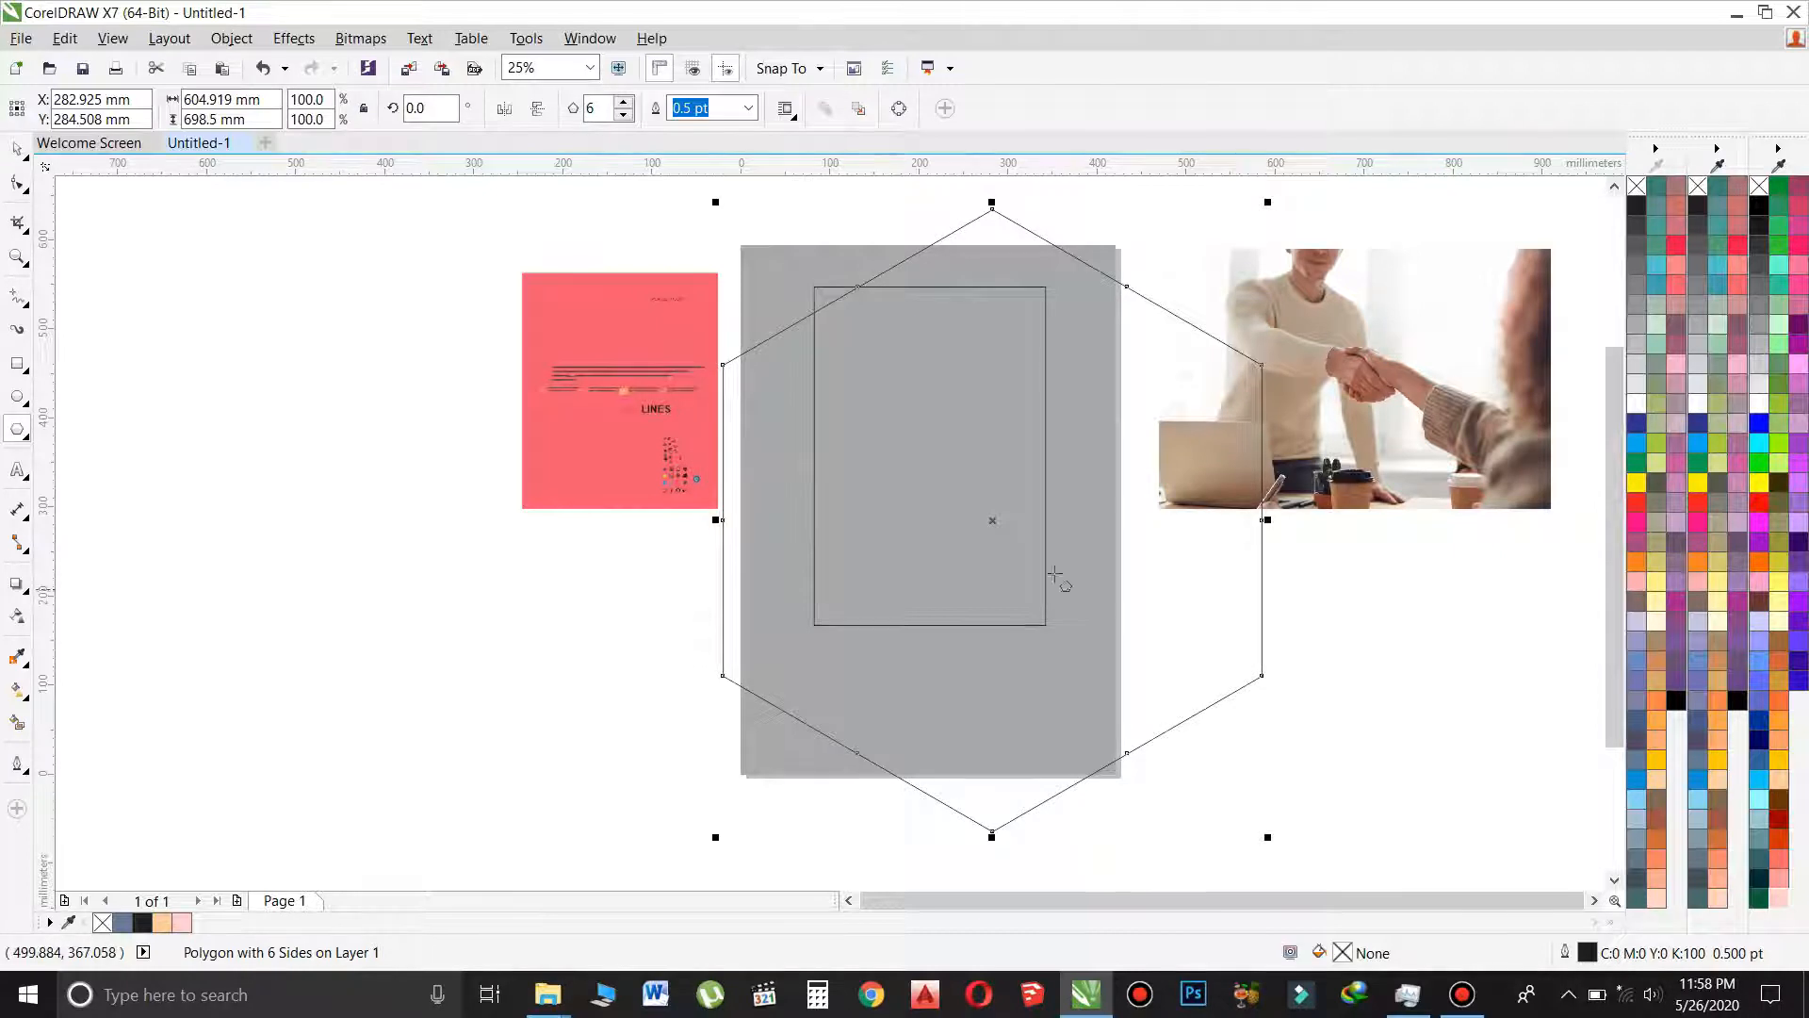
left_click(11, 151)
left_click_drag(1021, 732, 956, 368)
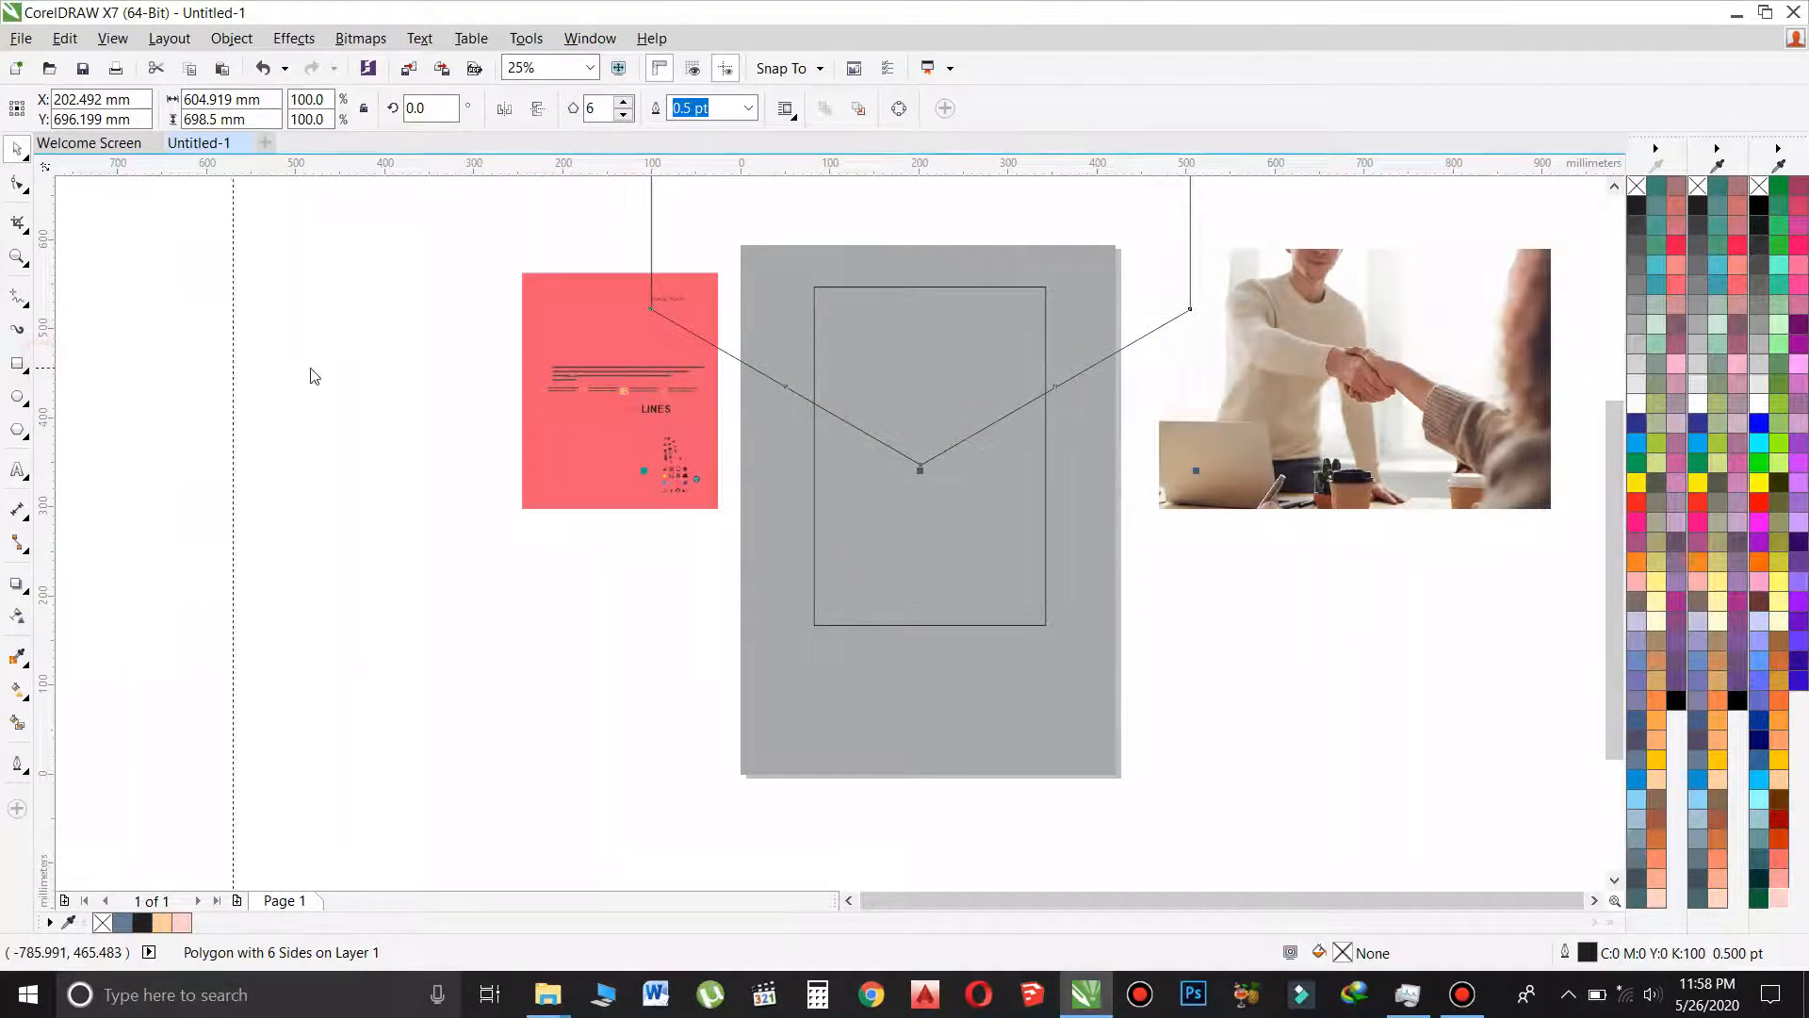
Add a vertical guideline and align it with the rectangle's horizontal centre, at about 212.3 mm.
left_click_drag(918, 438, 928, 439)
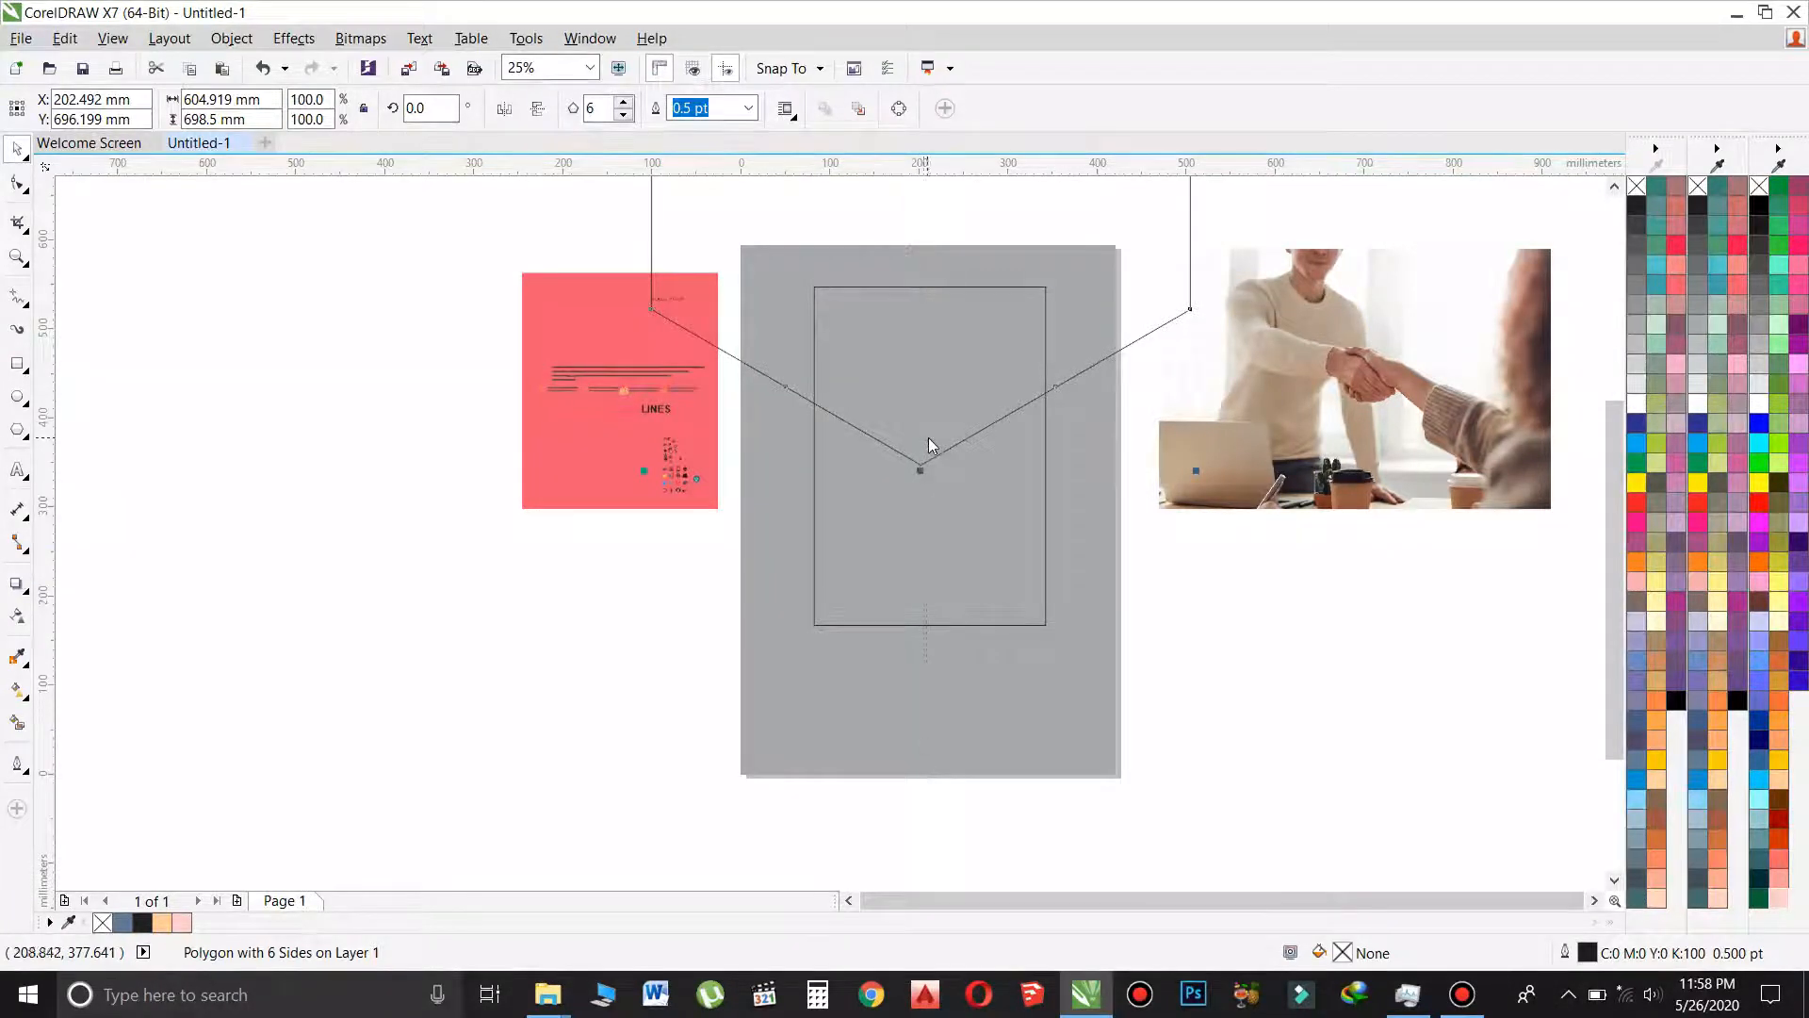
scroll(952, 329, "up", 2)
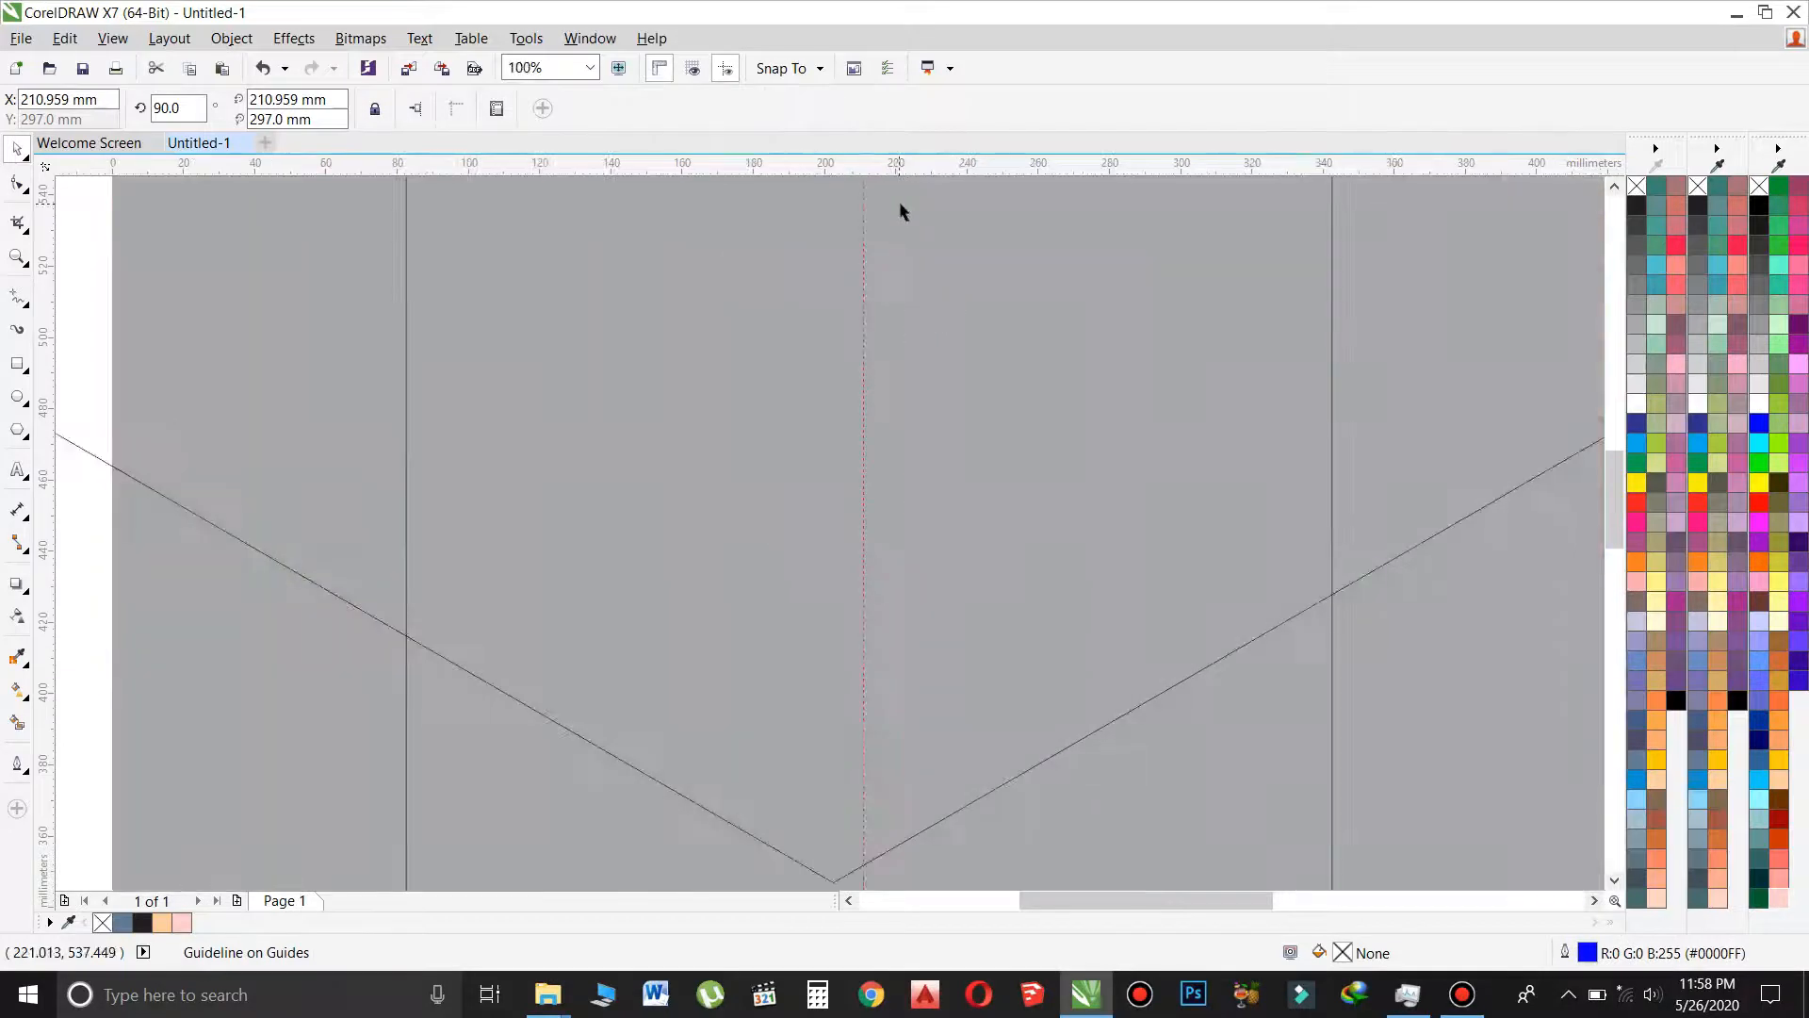
left_click_drag(1615, 494, 1614, 437)
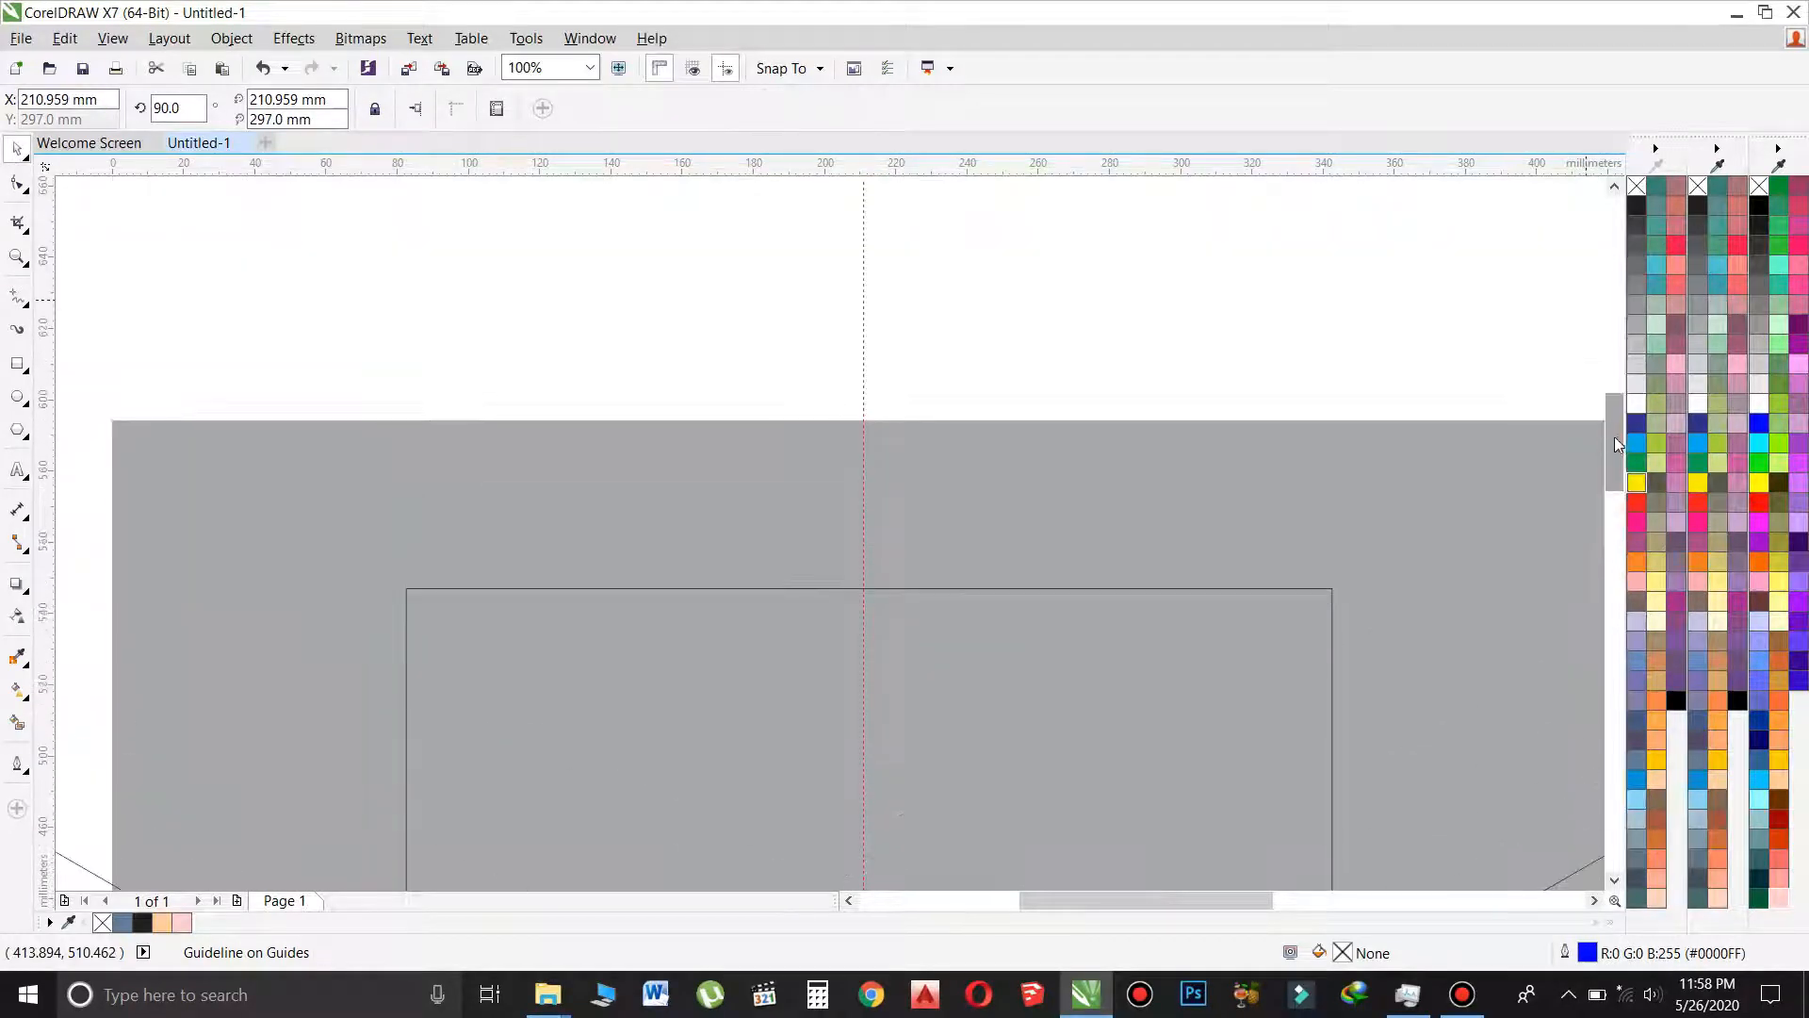
left_click(942, 588)
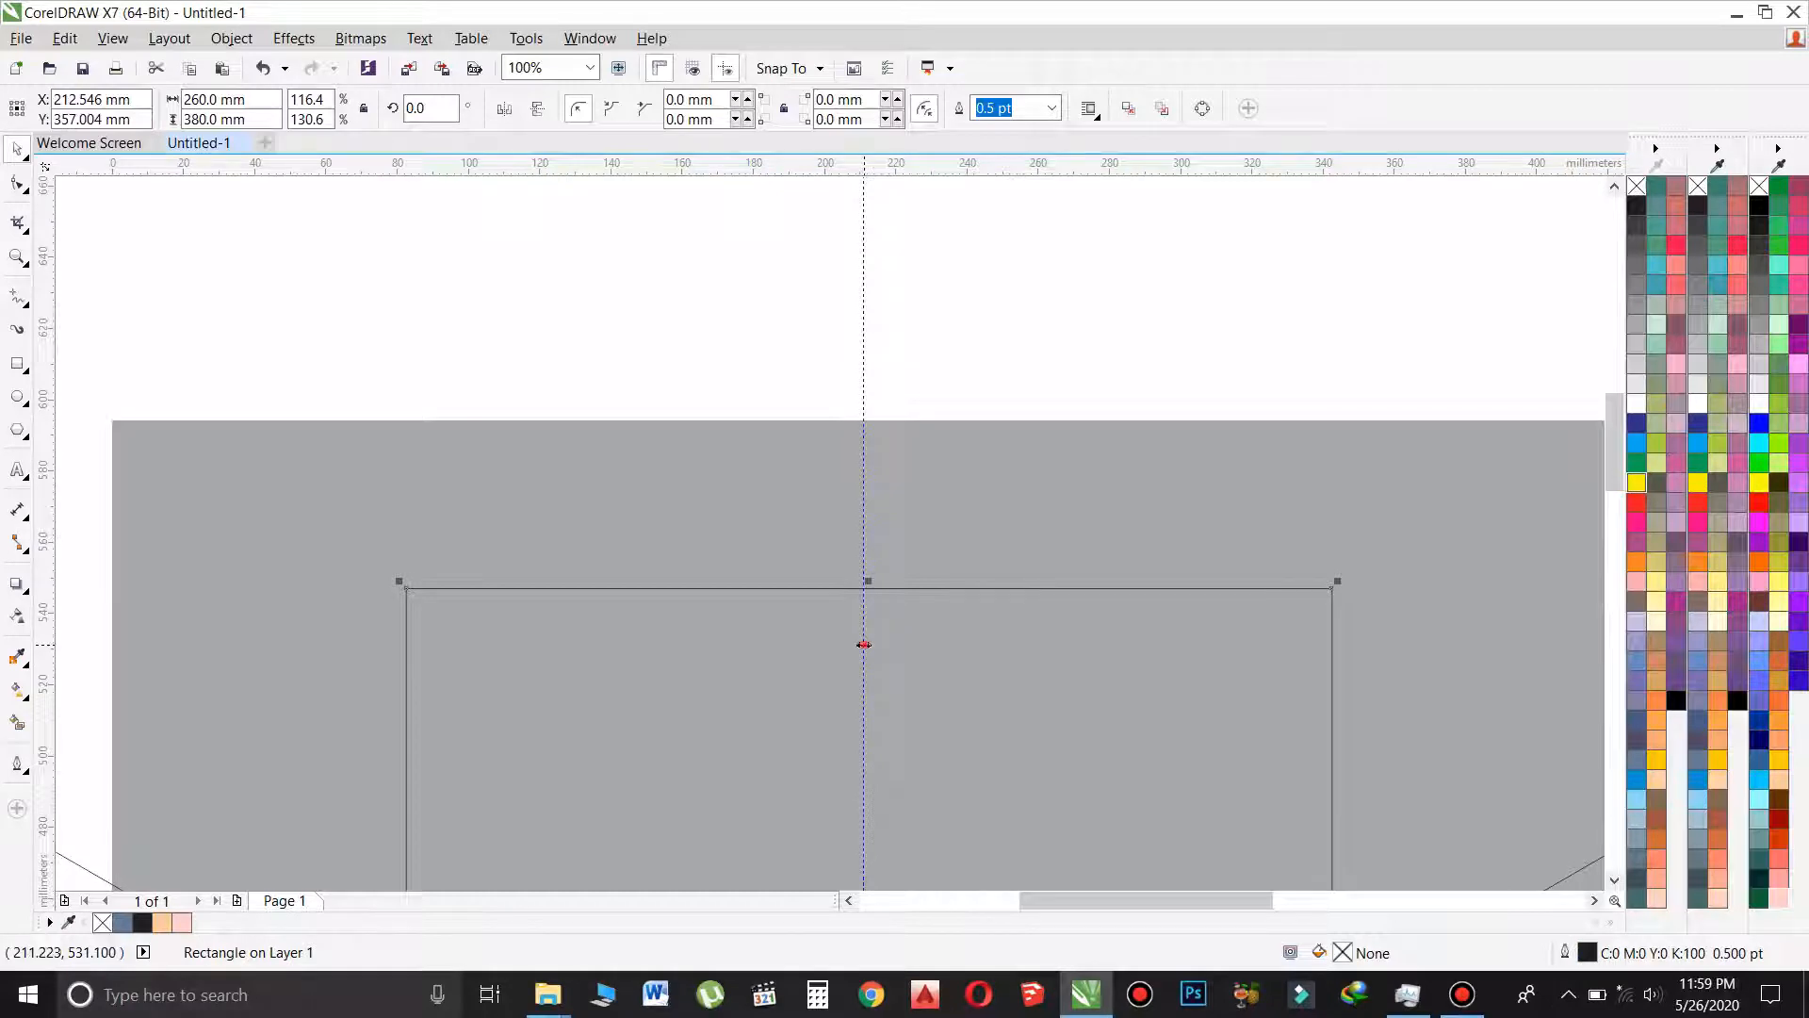
left_click(864, 645)
left_click_drag(867, 644, 869, 646)
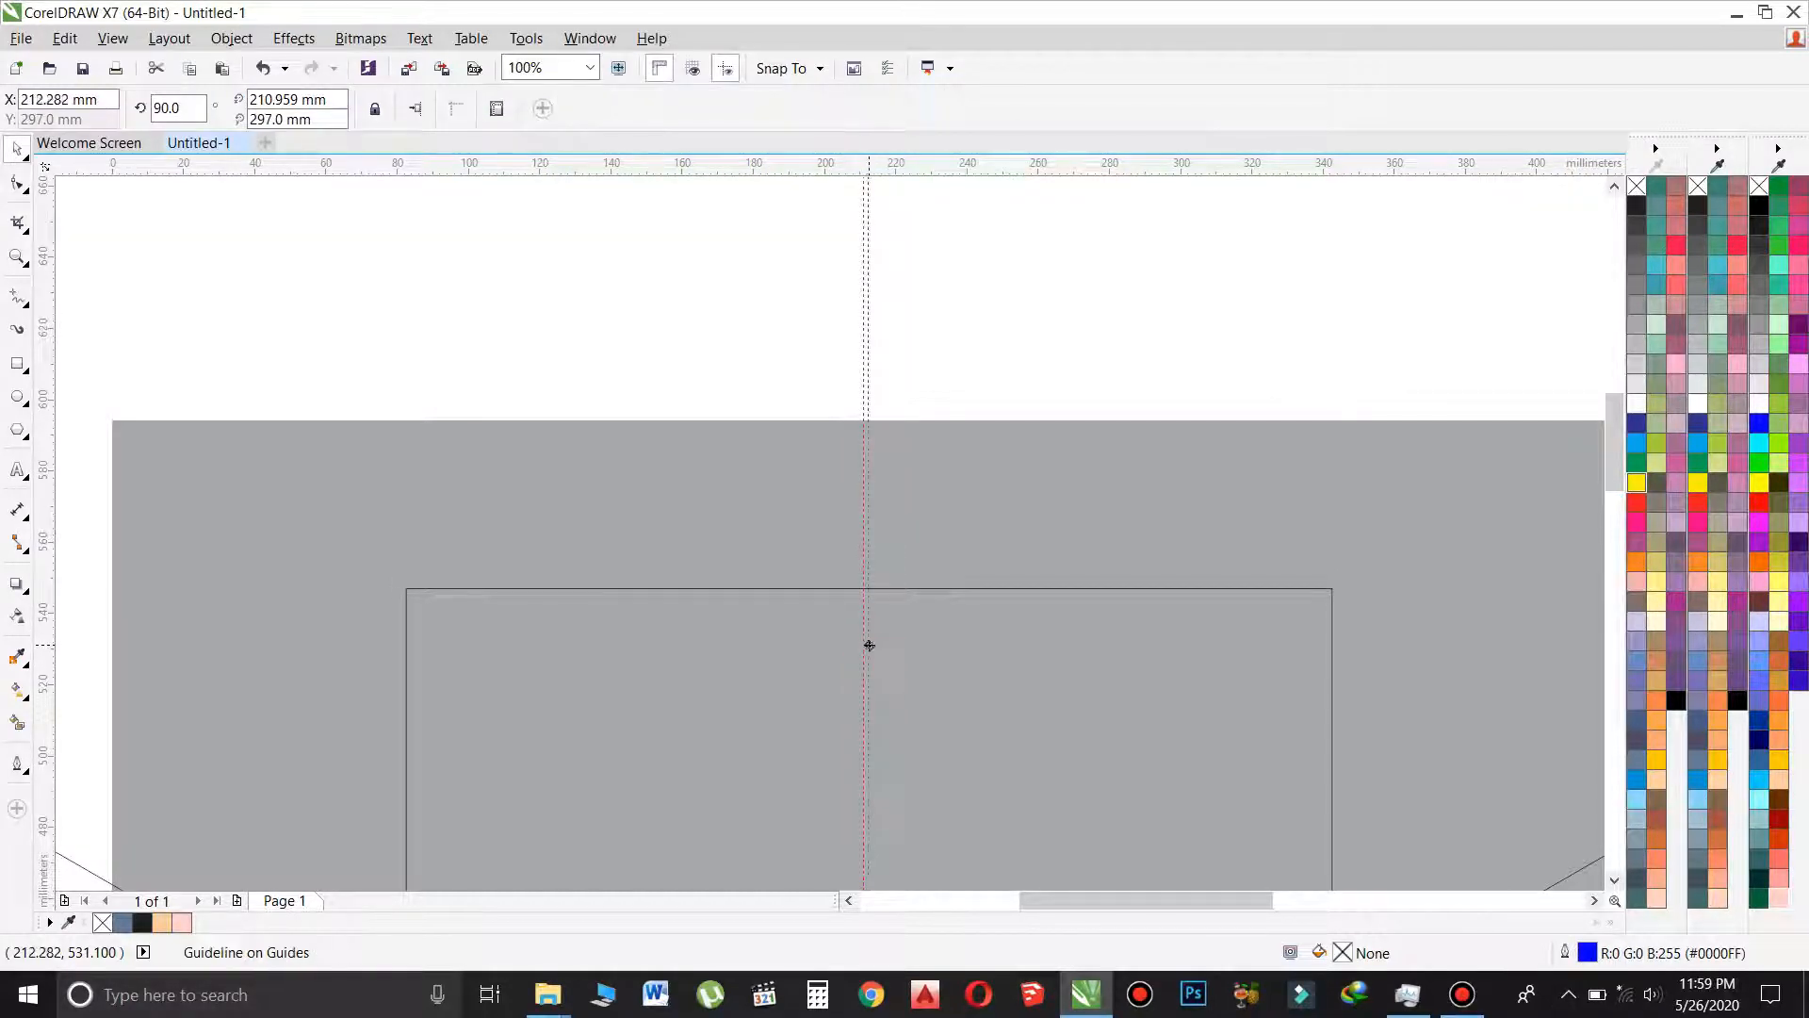
left_click(937, 586)
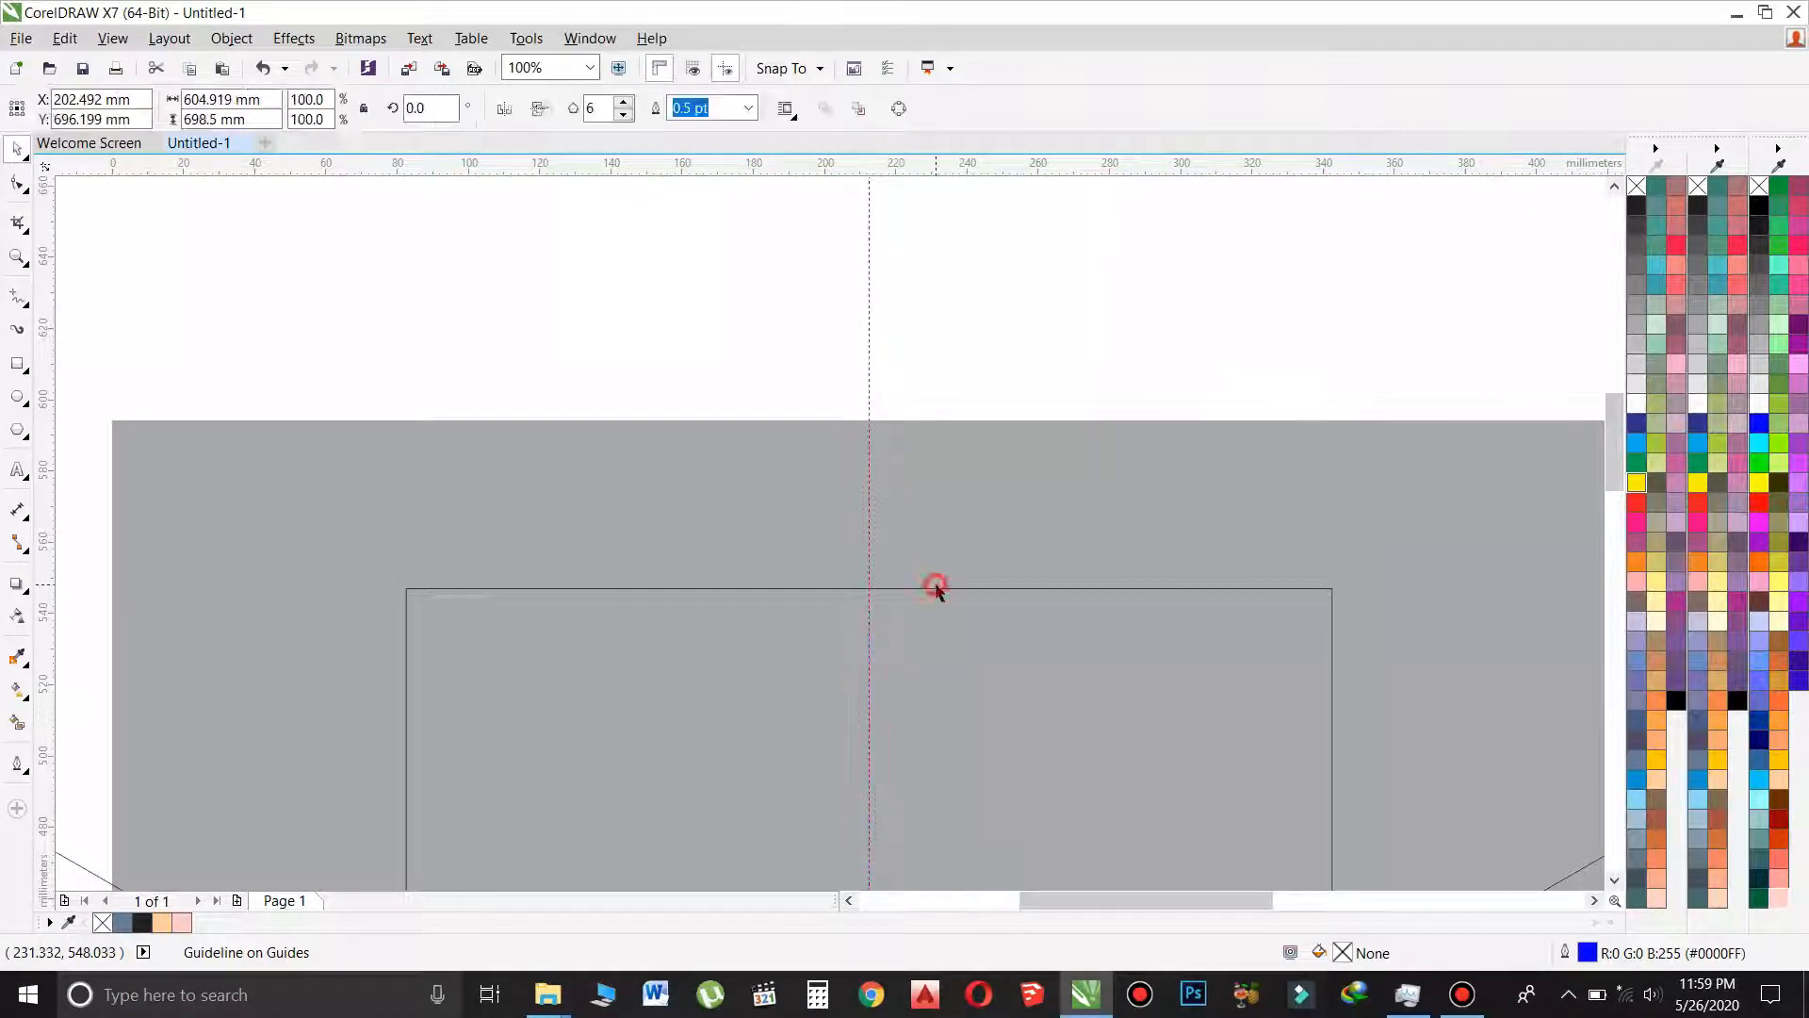
left_click(939, 590)
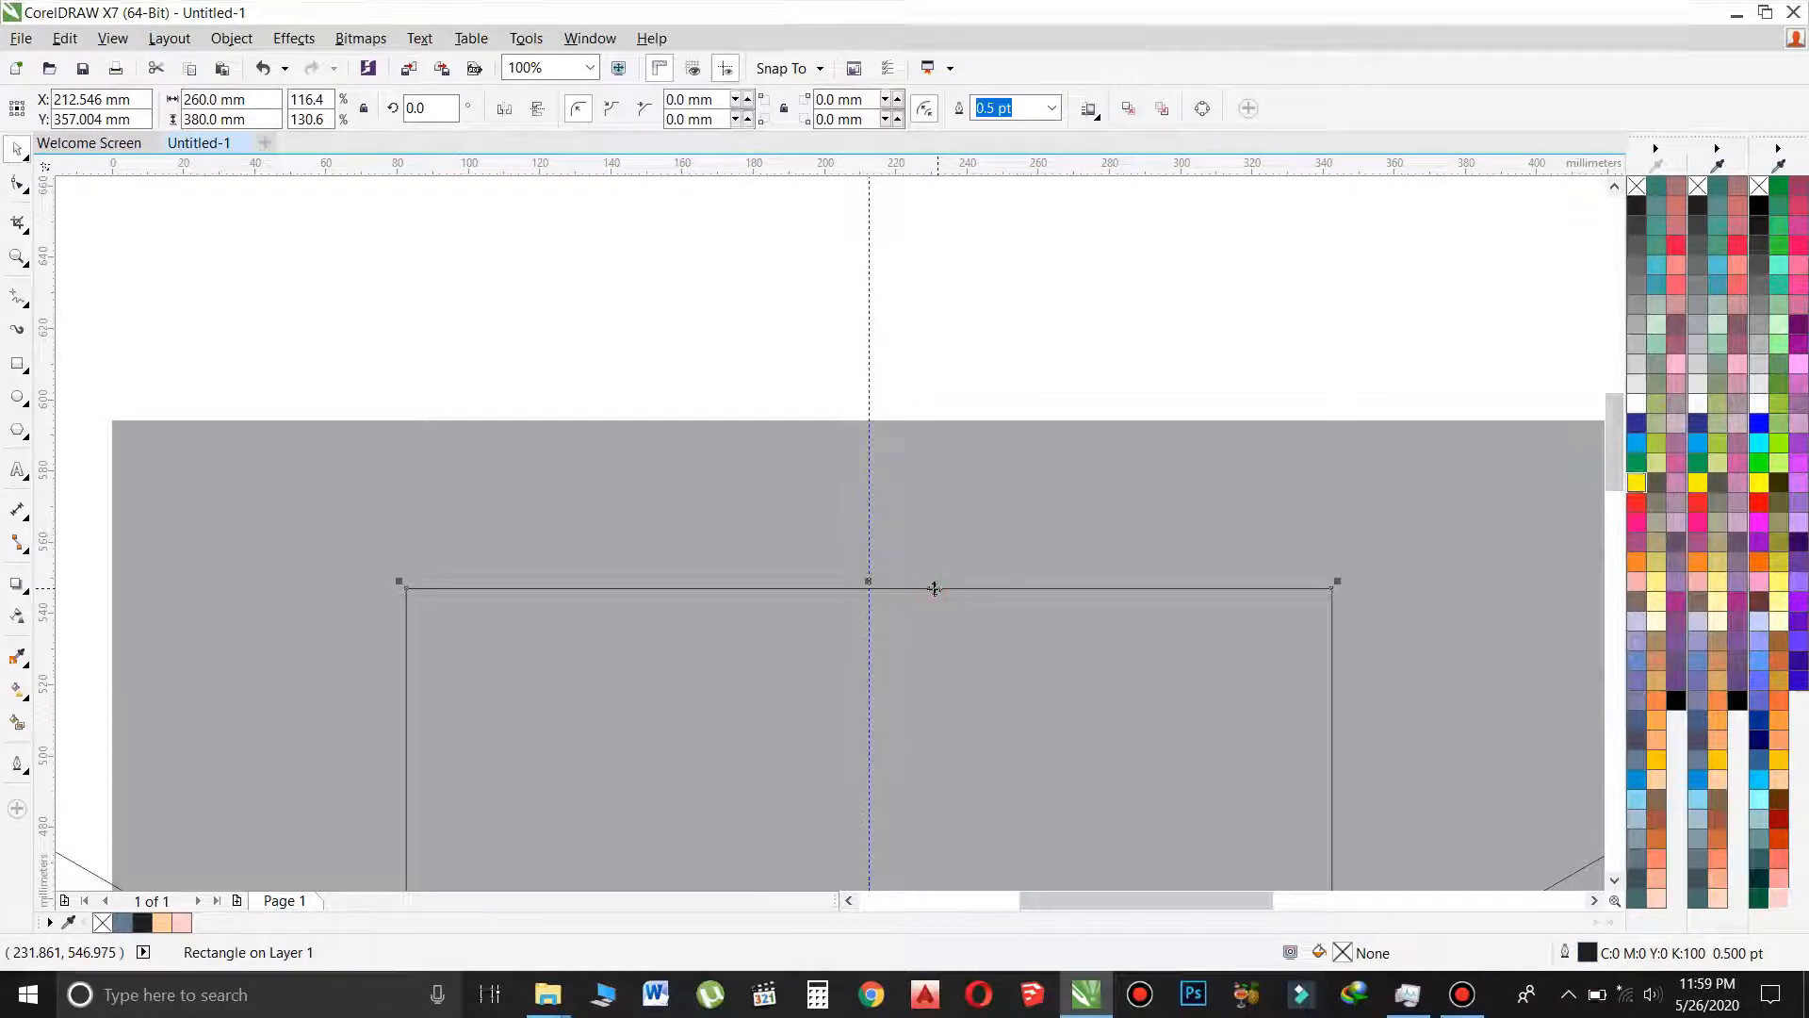
Move the hexagon so its lower vertex sits on the vertical guideline, centred over the rectangle.
scroll(896, 630, "down", 2)
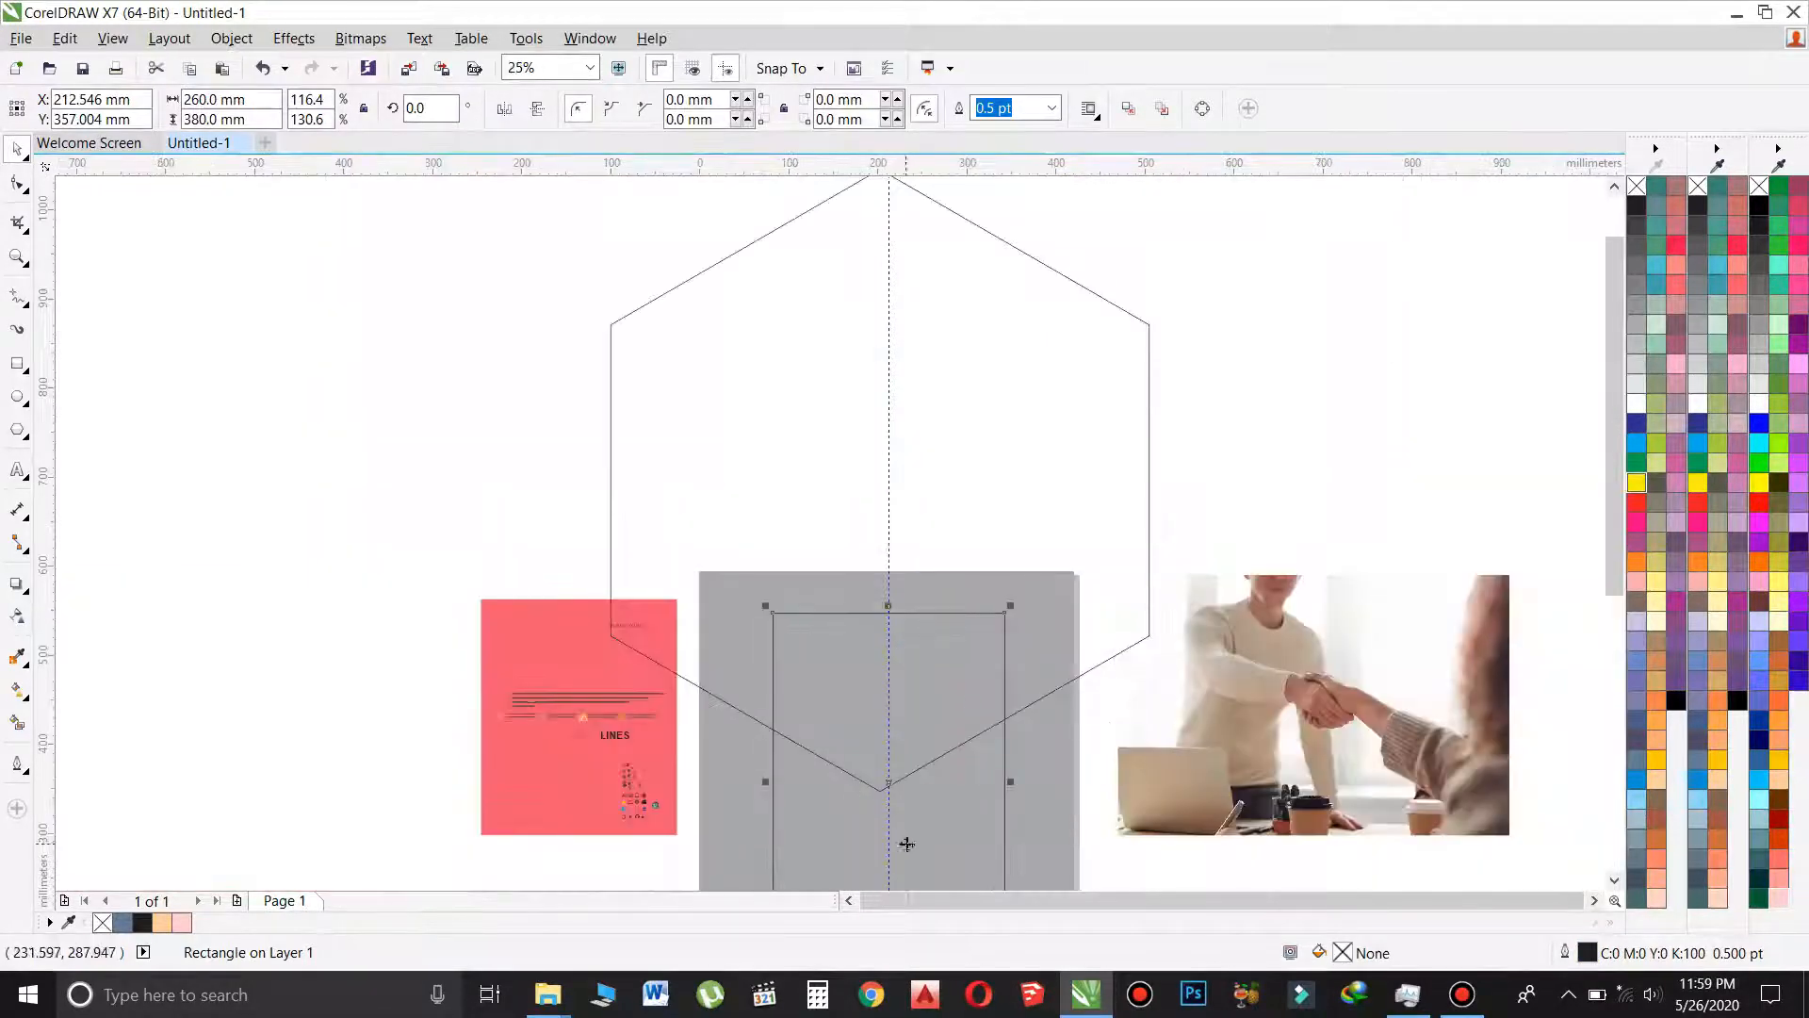
scroll(911, 843, "up", 1)
left_click(1157, 512)
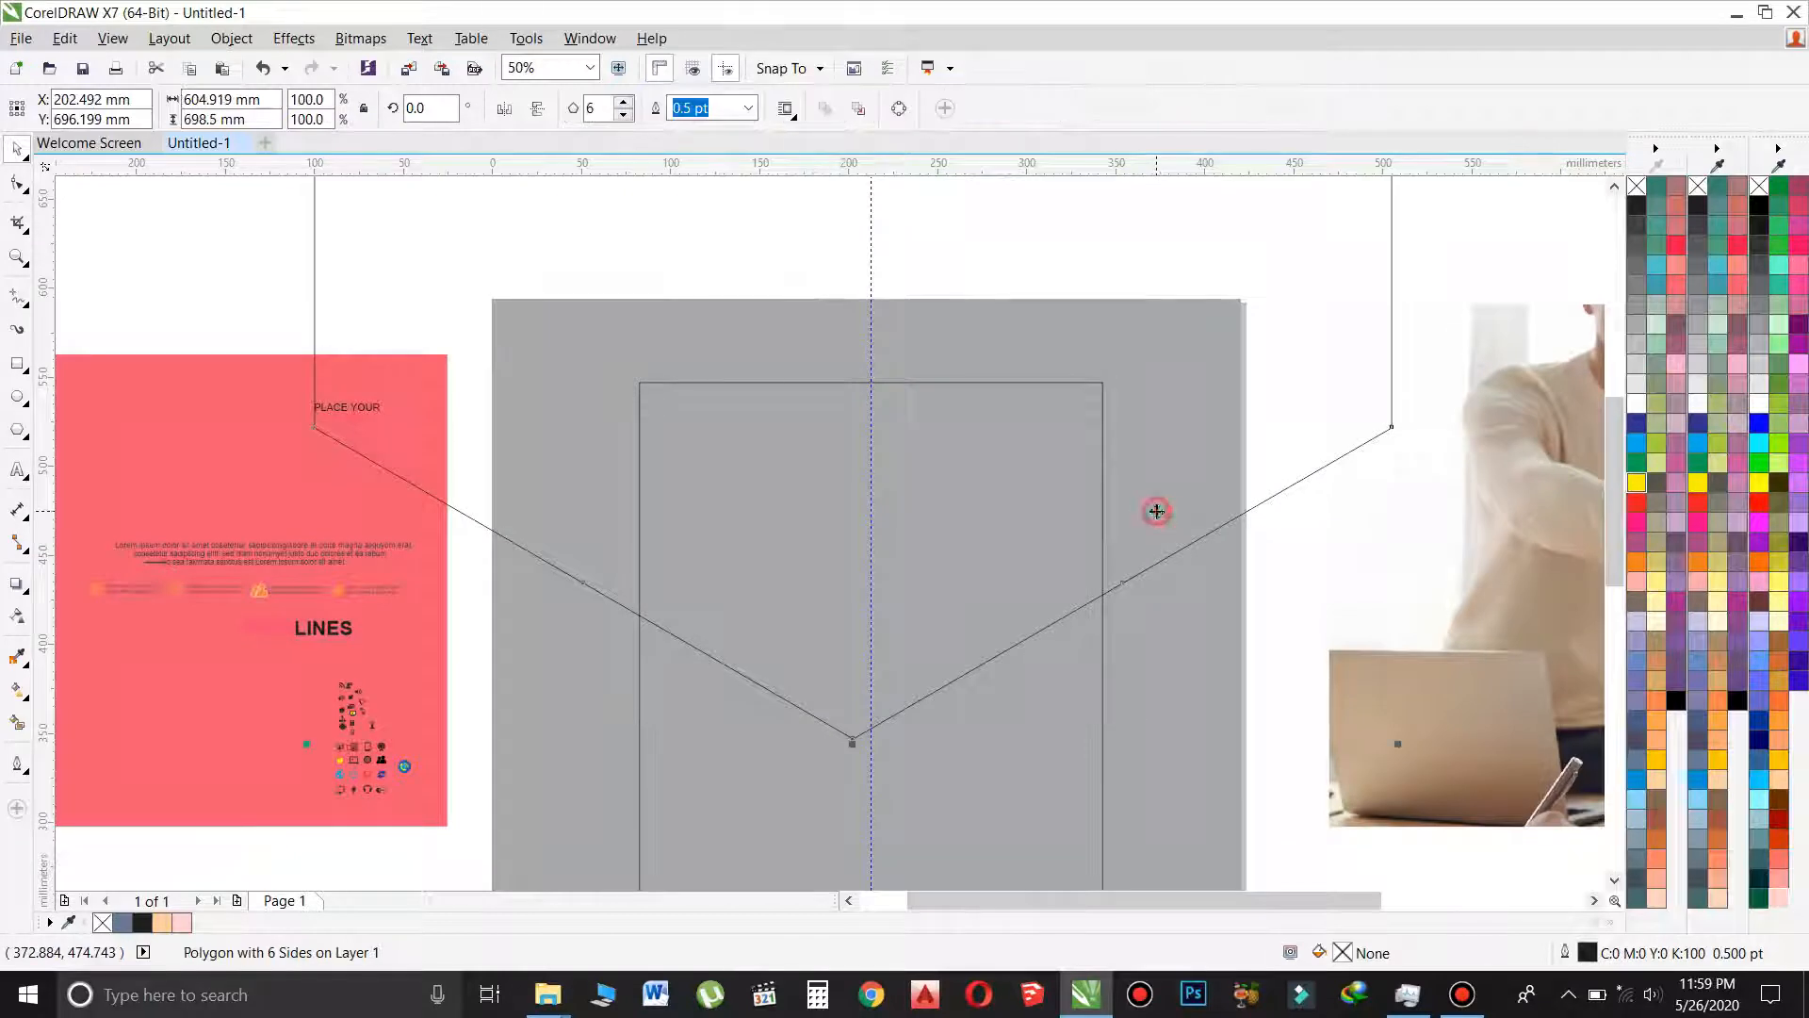
left_click_drag(1157, 512, 1173, 485)
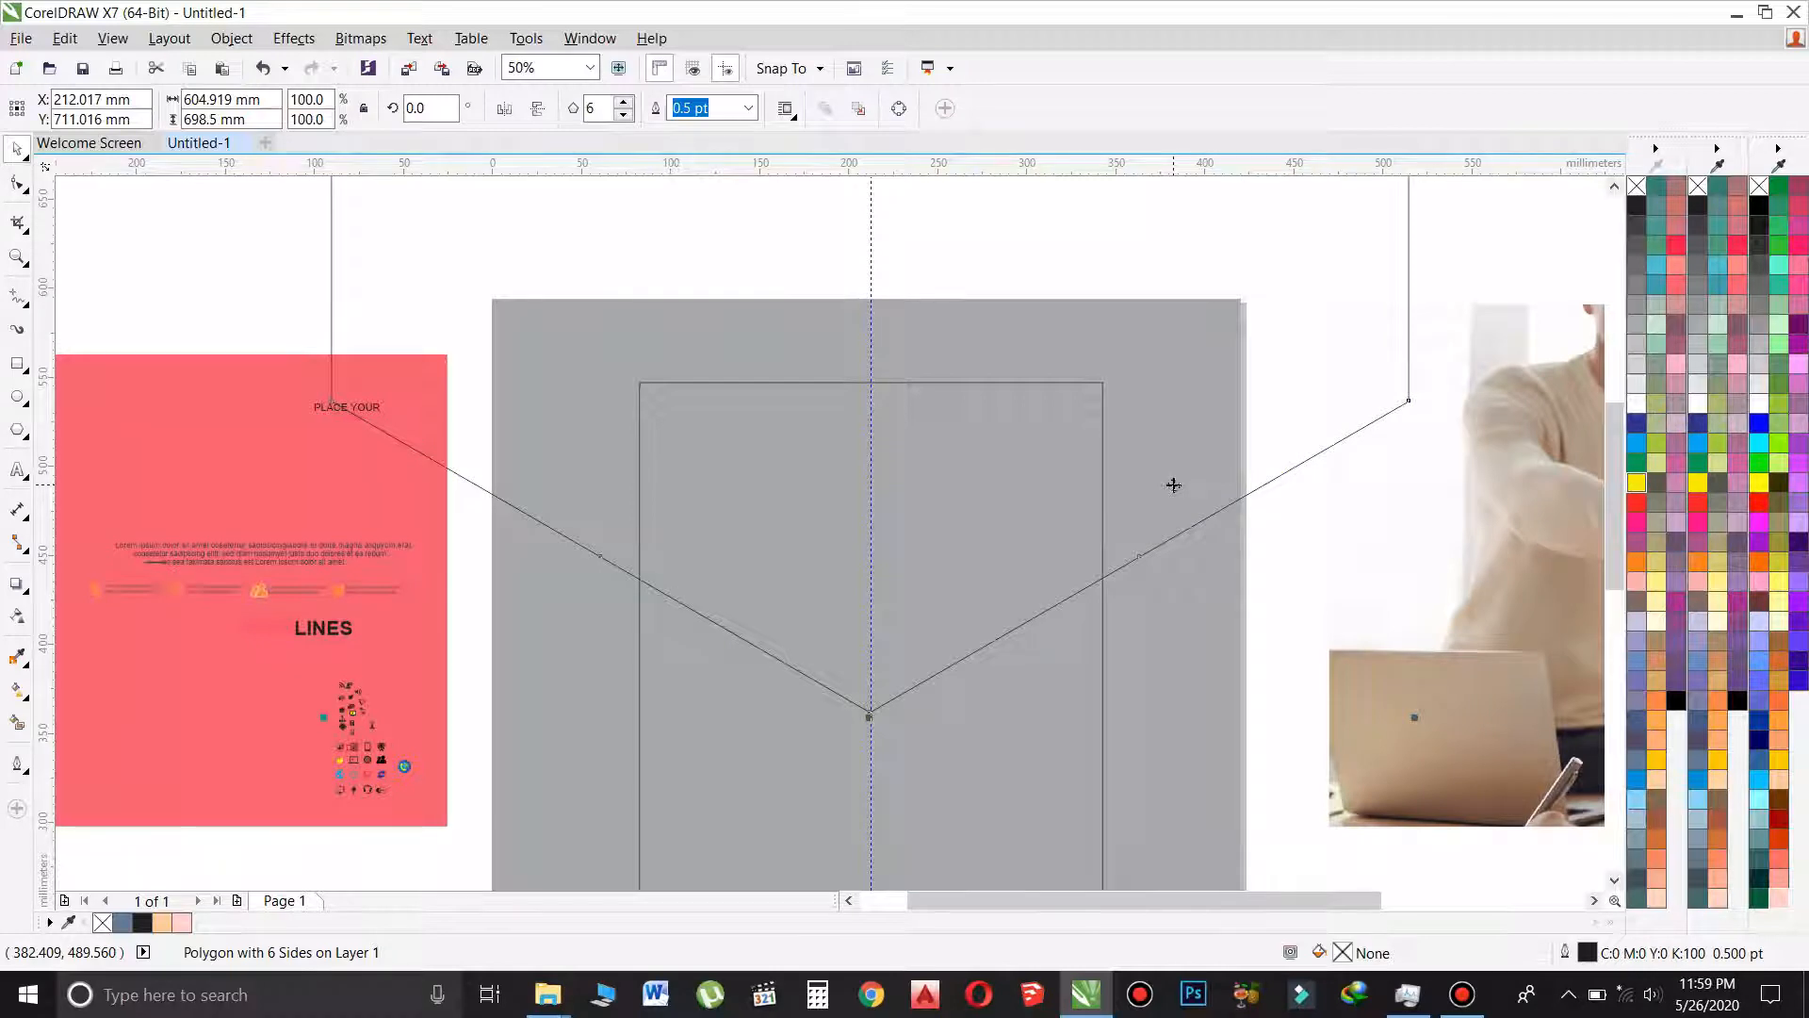
Copy and paste the hexagon, and move the duplicate straight down by about 26 mm.
scroll(1079, 645, "down", 1)
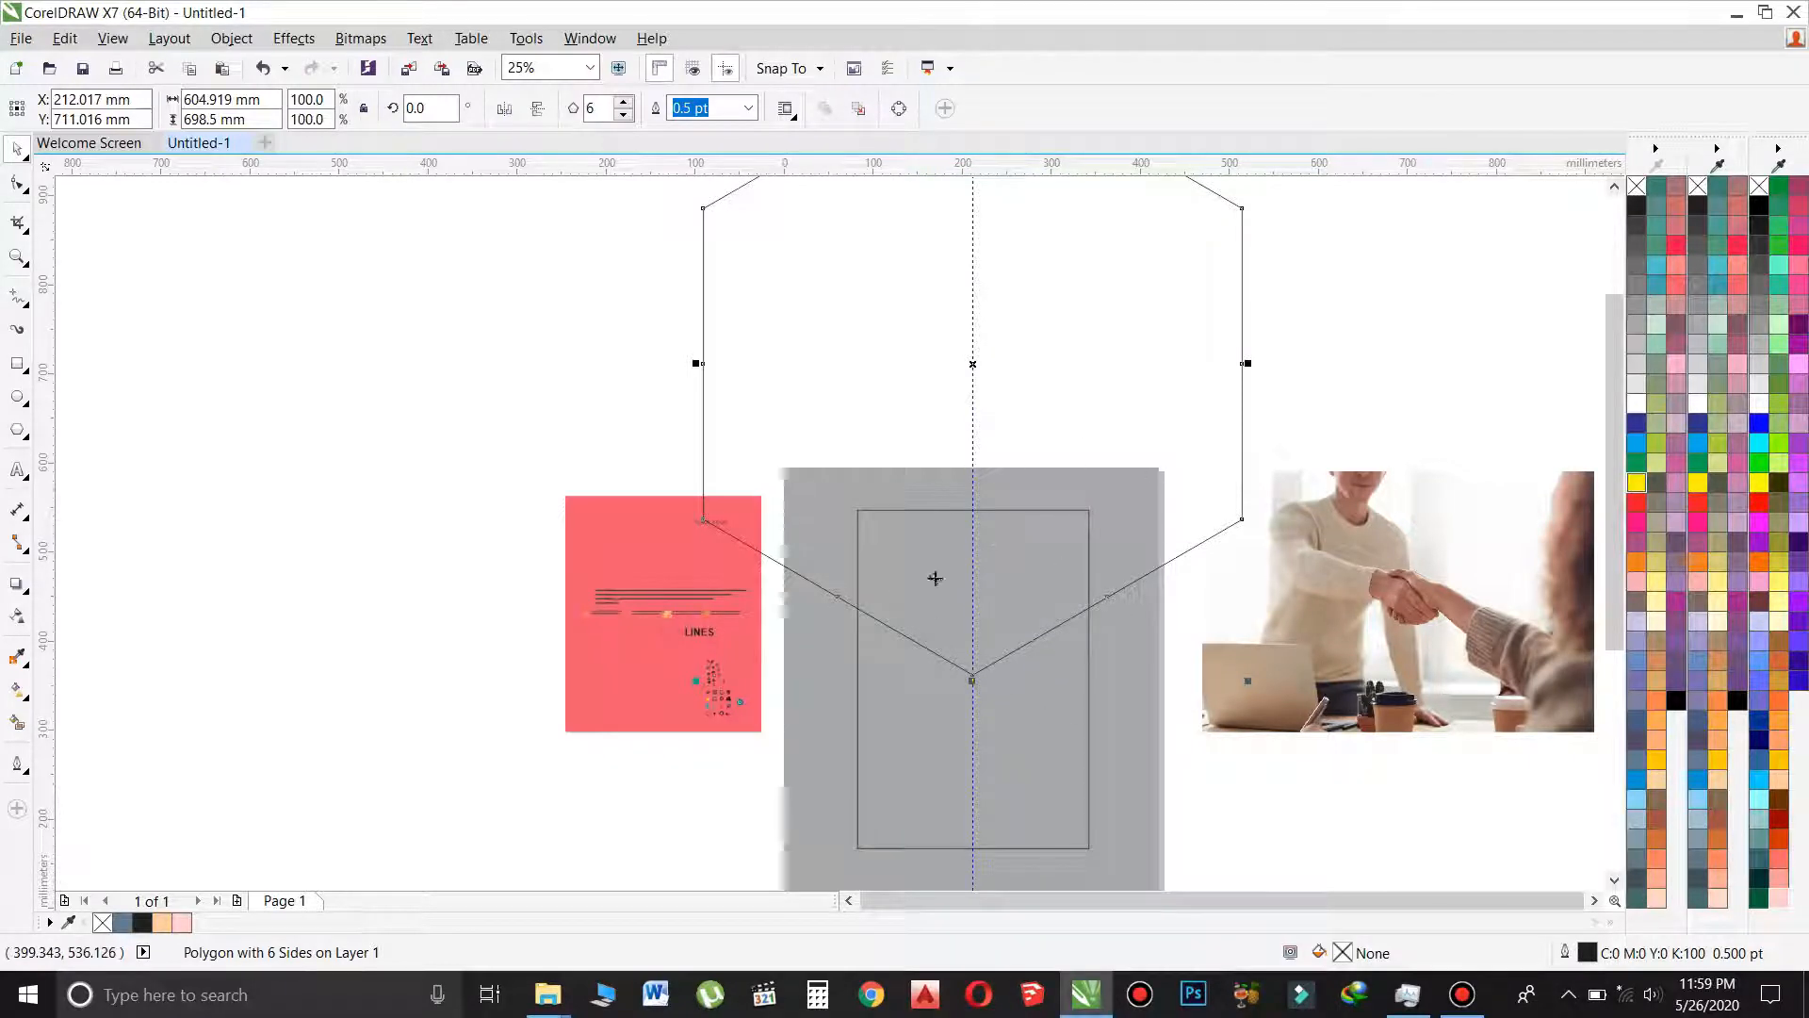
right_click(1184, 371)
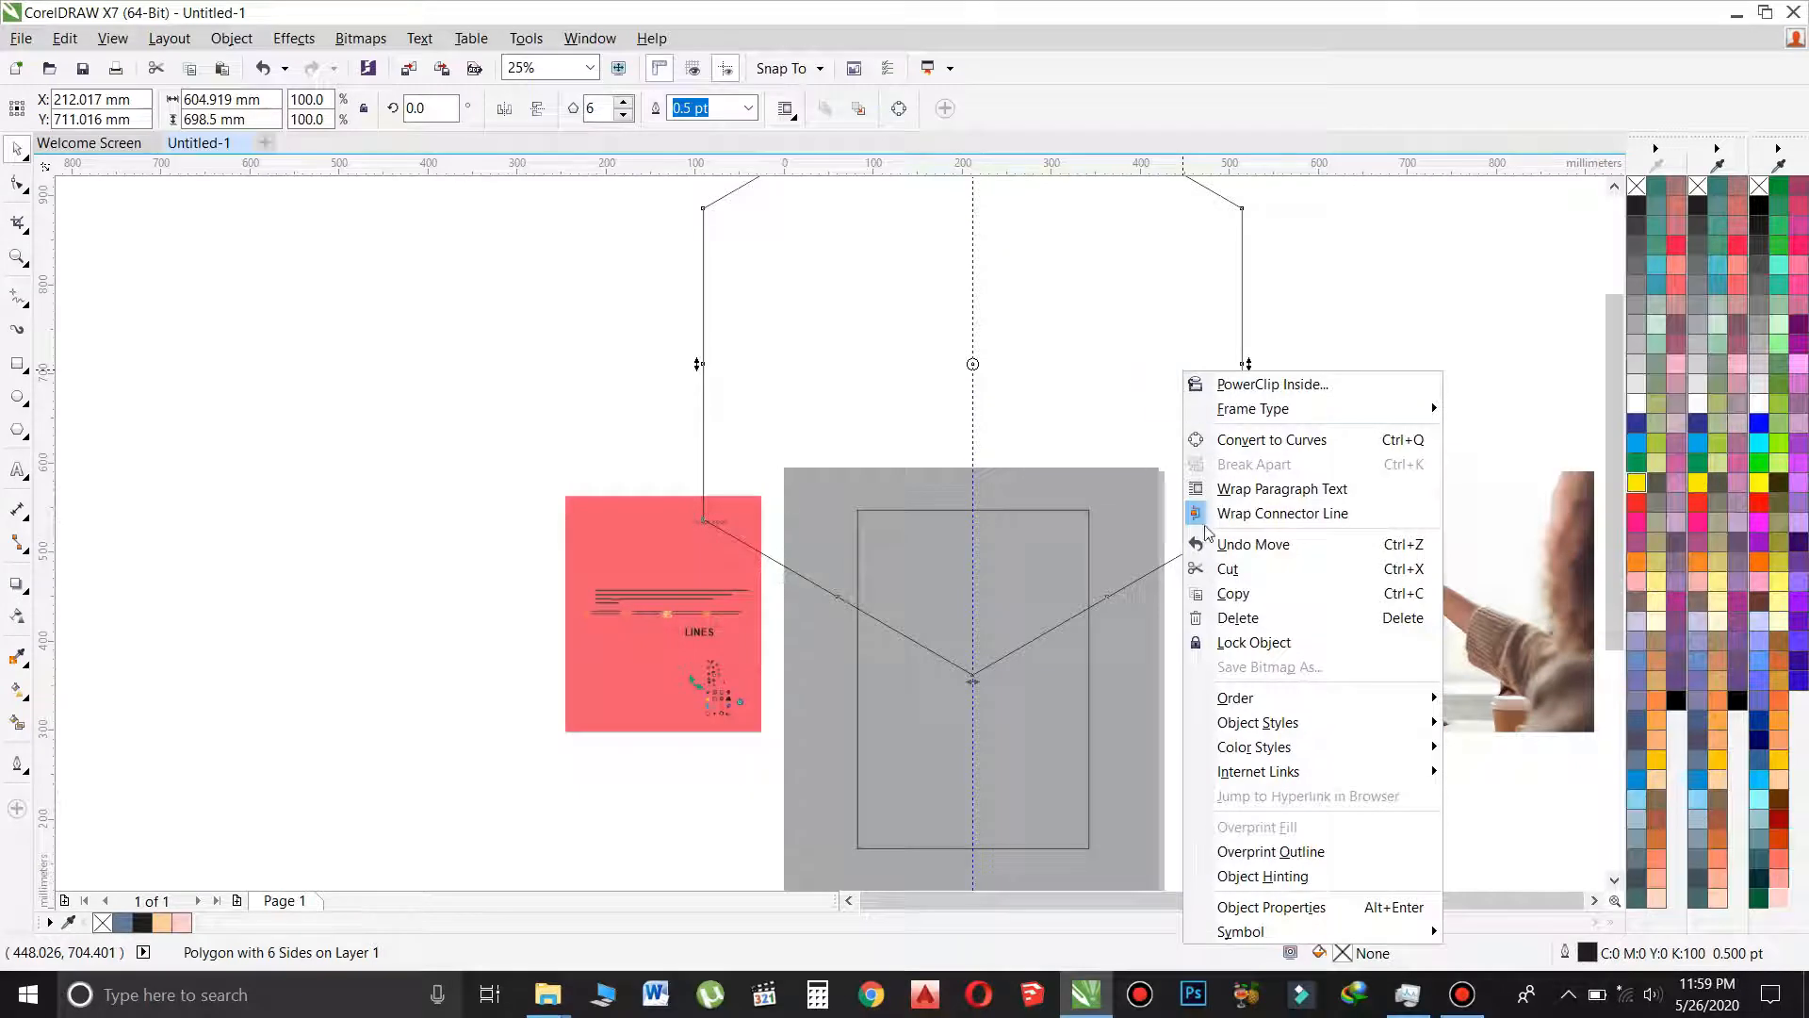
left_click(1236, 589)
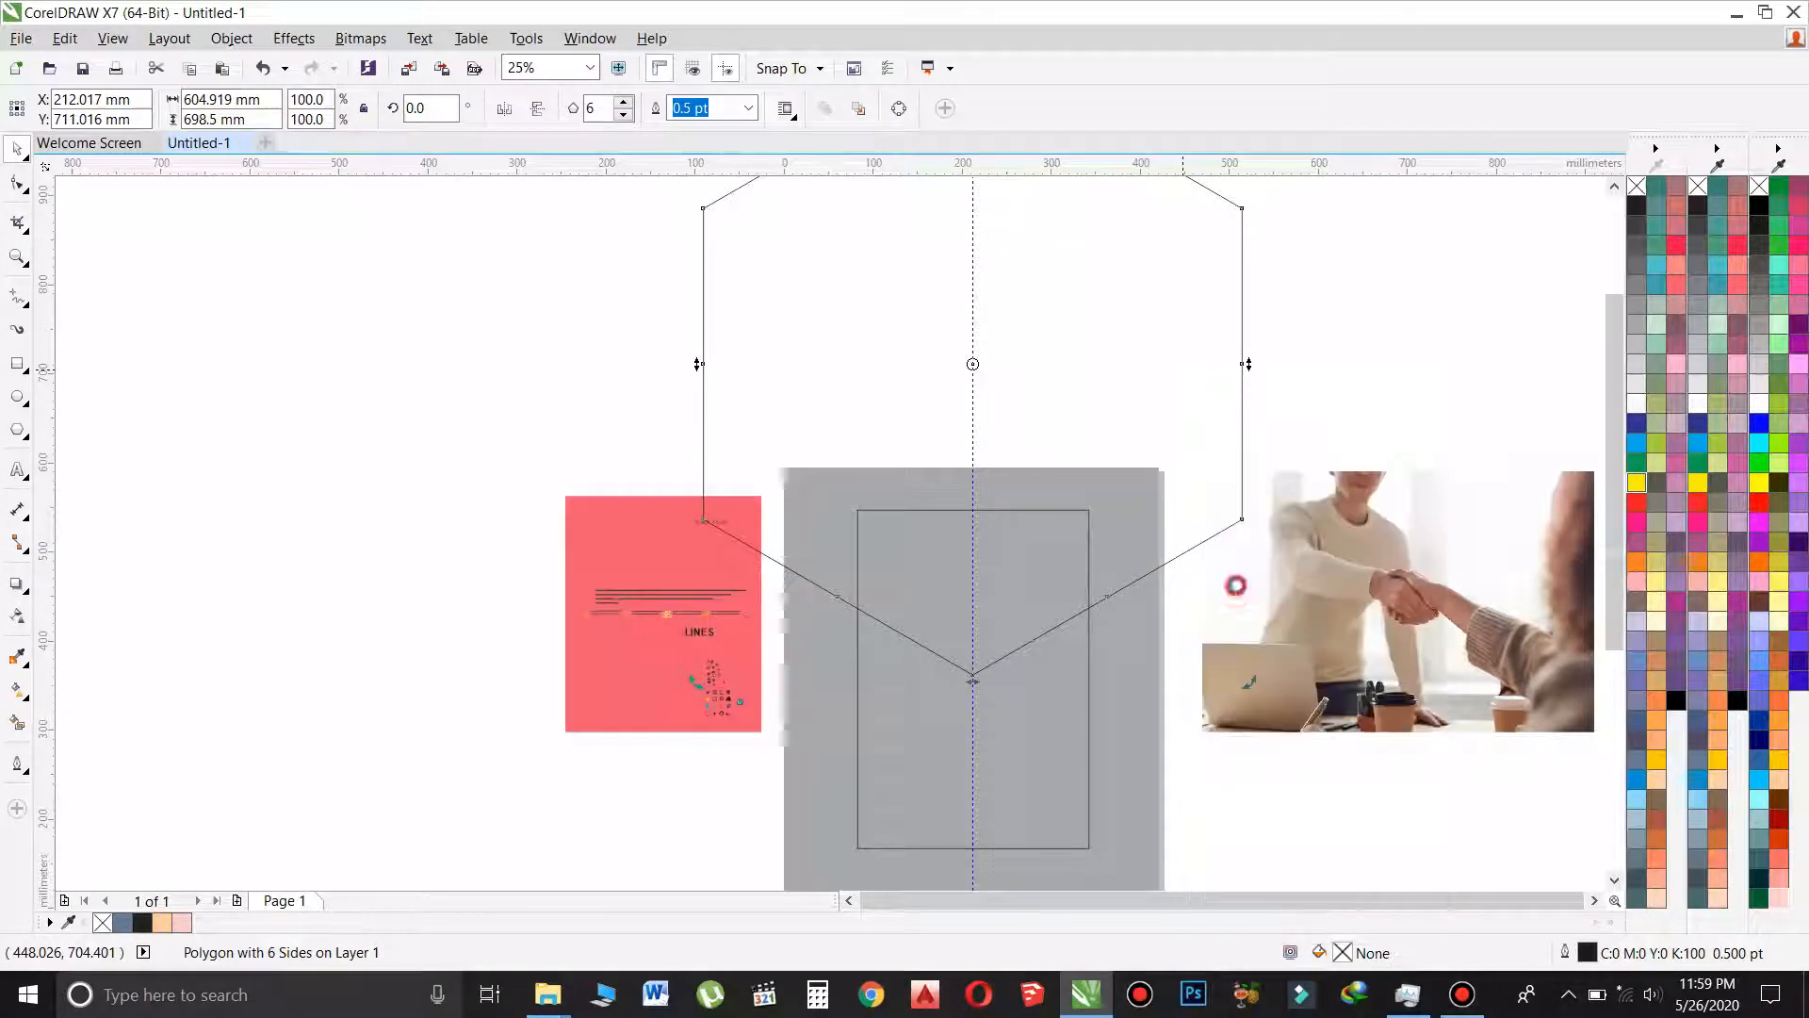
right_click(1345, 273)
left_click(1390, 411)
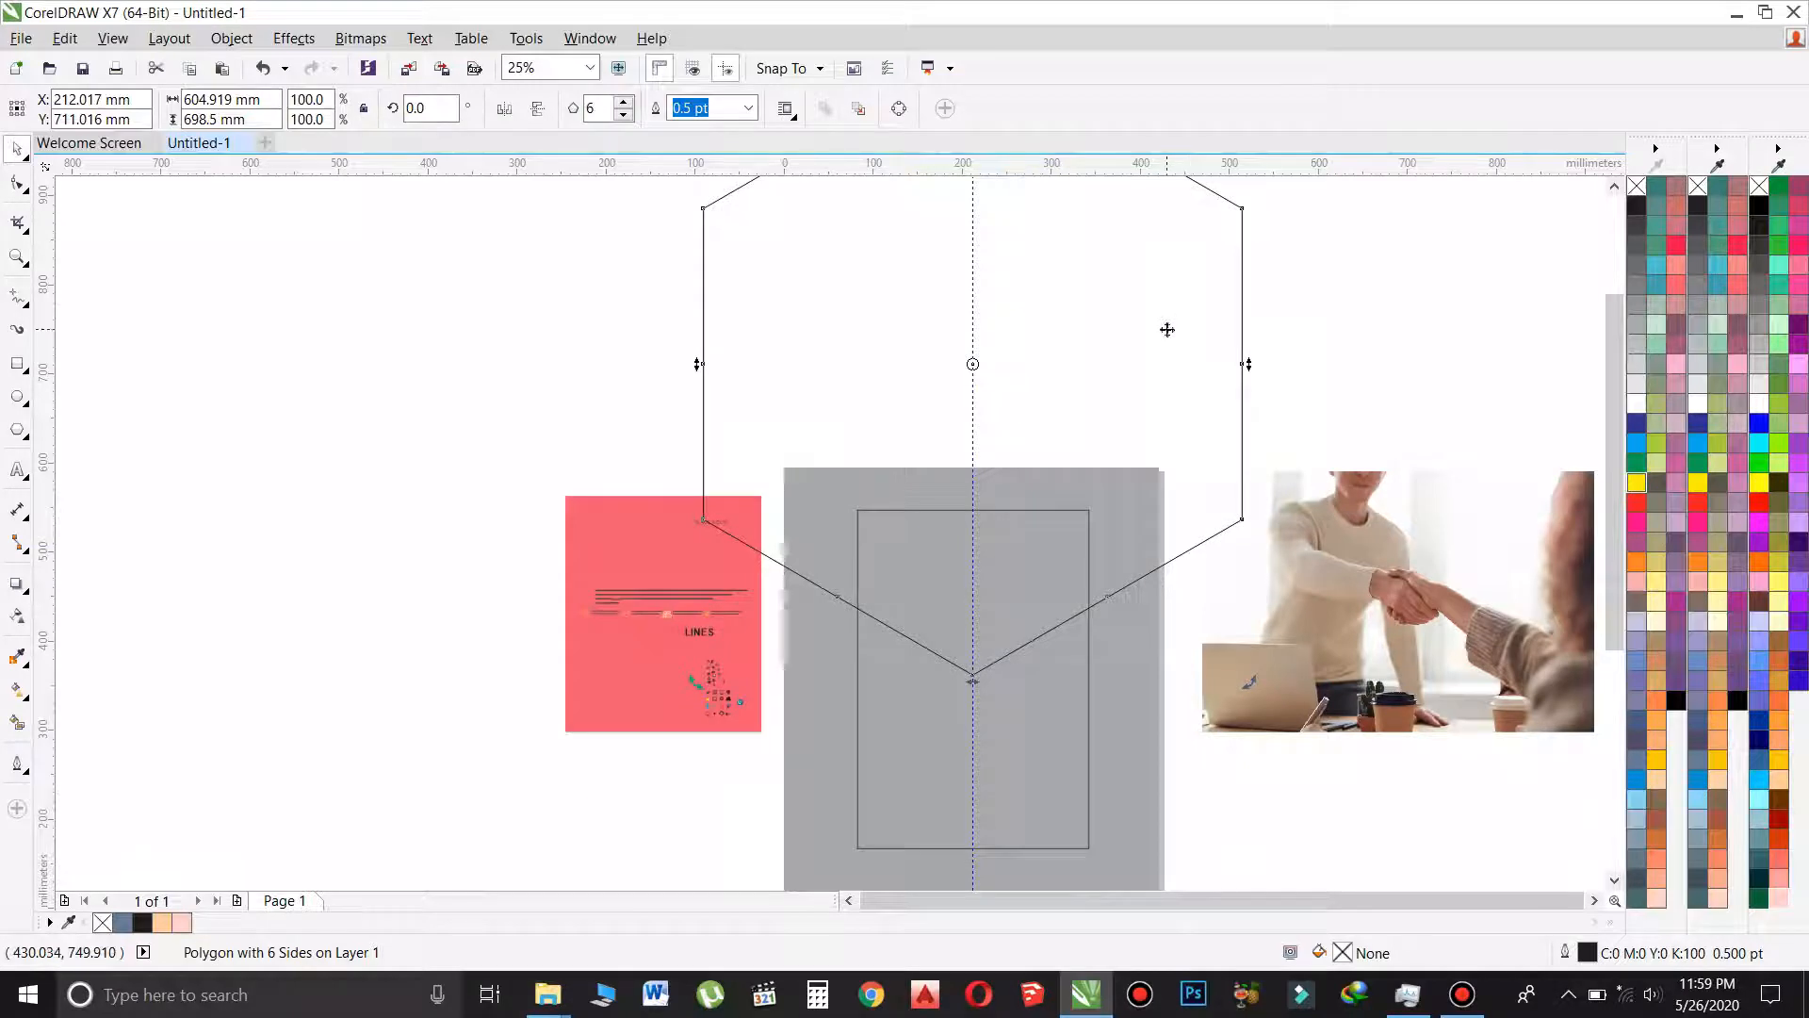
left_click_drag(1122, 310, 1122, 334)
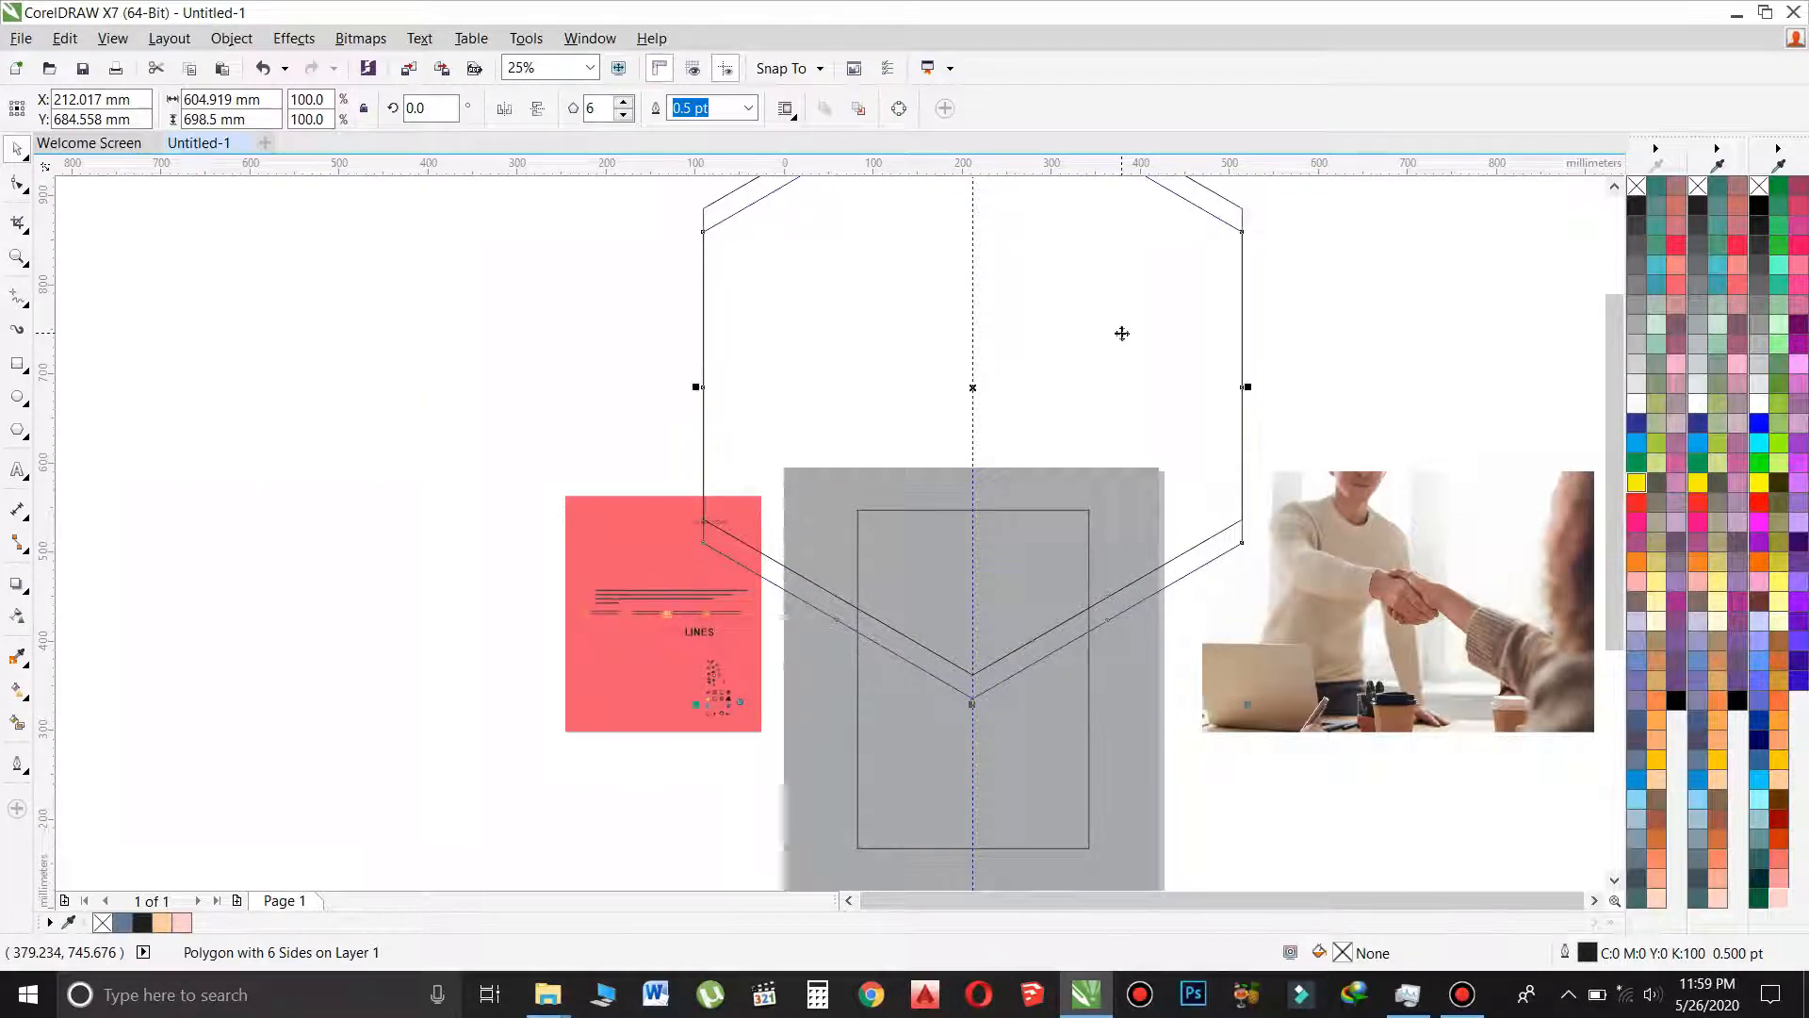
Duplicate the lower hexagon and move the third one down about 29 mm to form another parallel V-shaped band.
left_click(1213, 547)
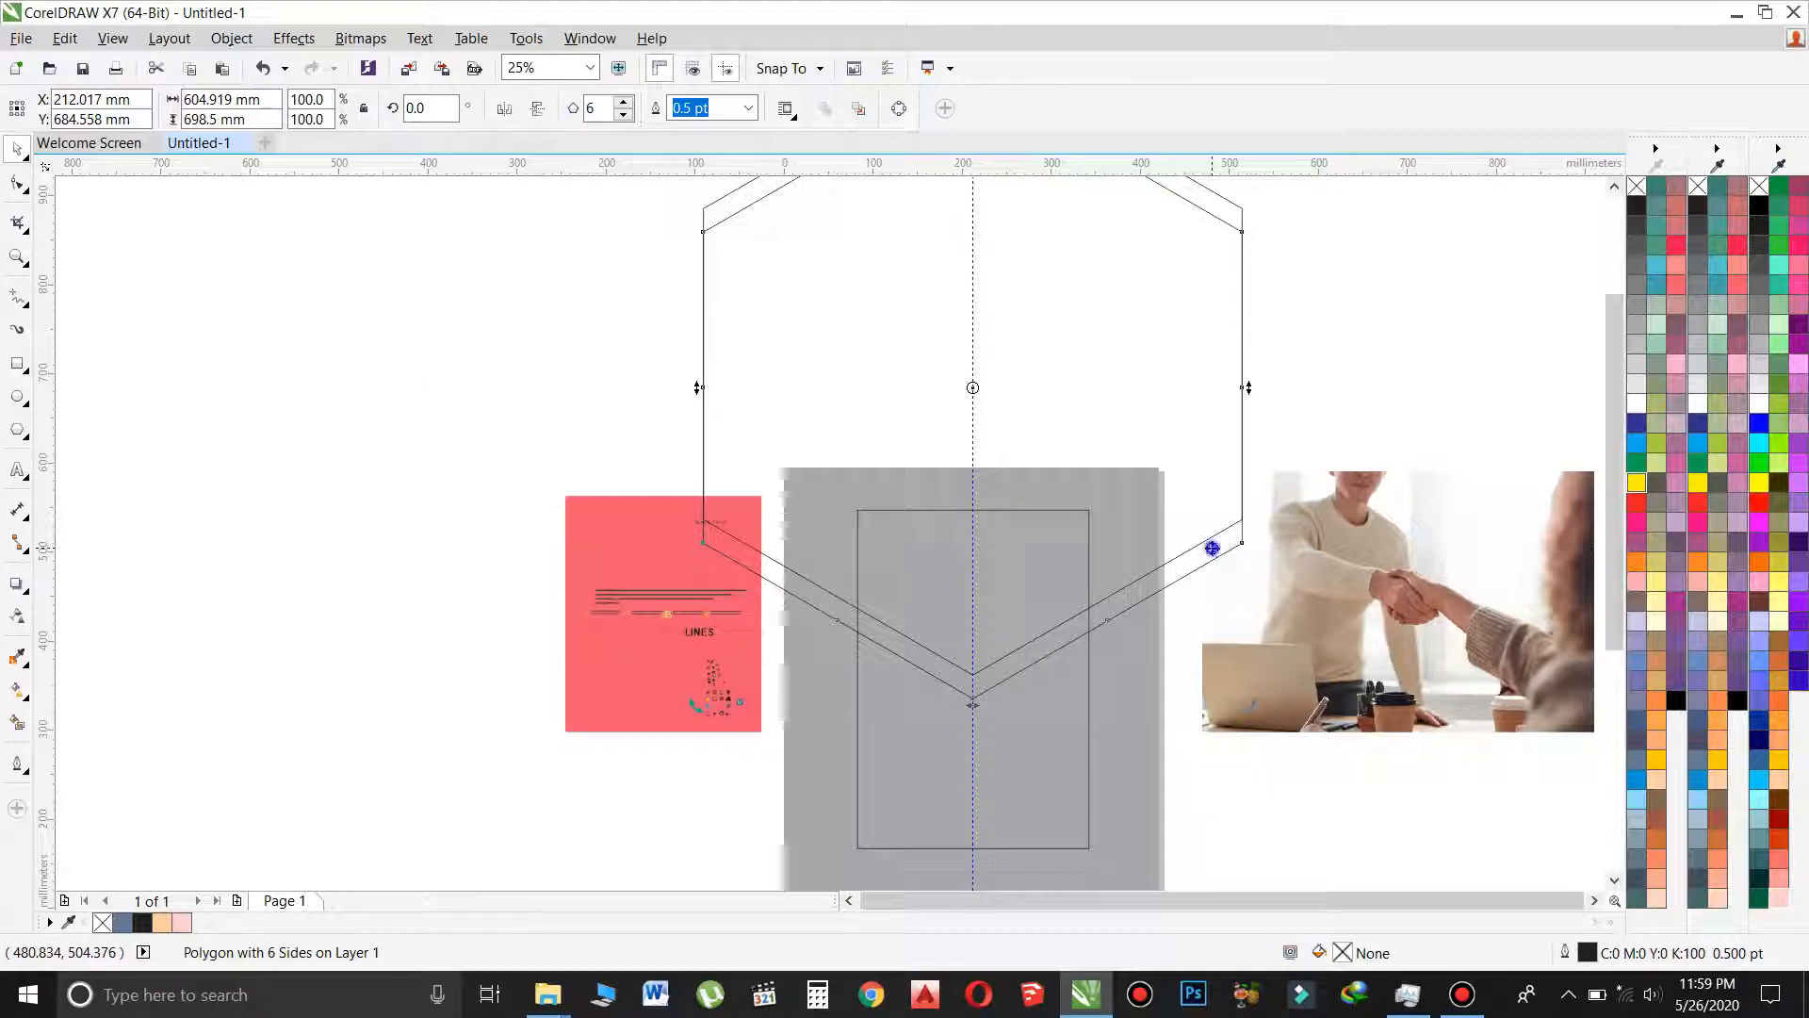
right_click(1213, 548)
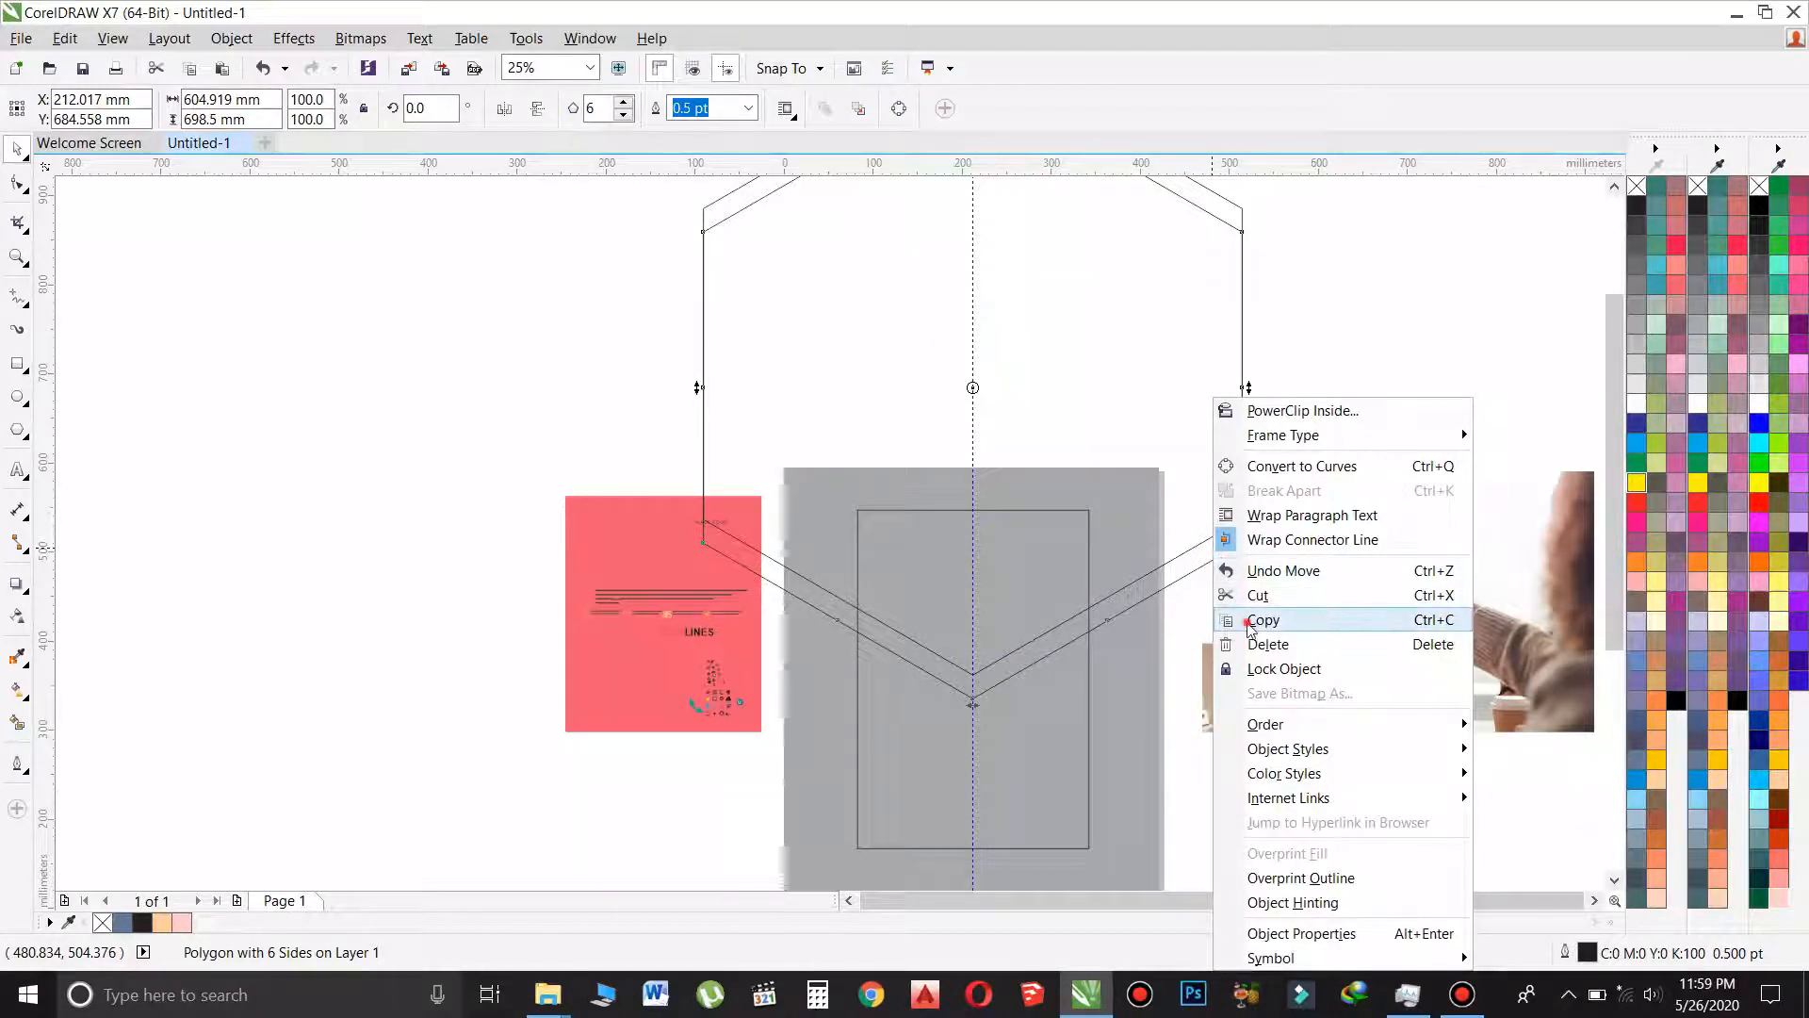
left_click(1251, 622)
right_click(1316, 294)
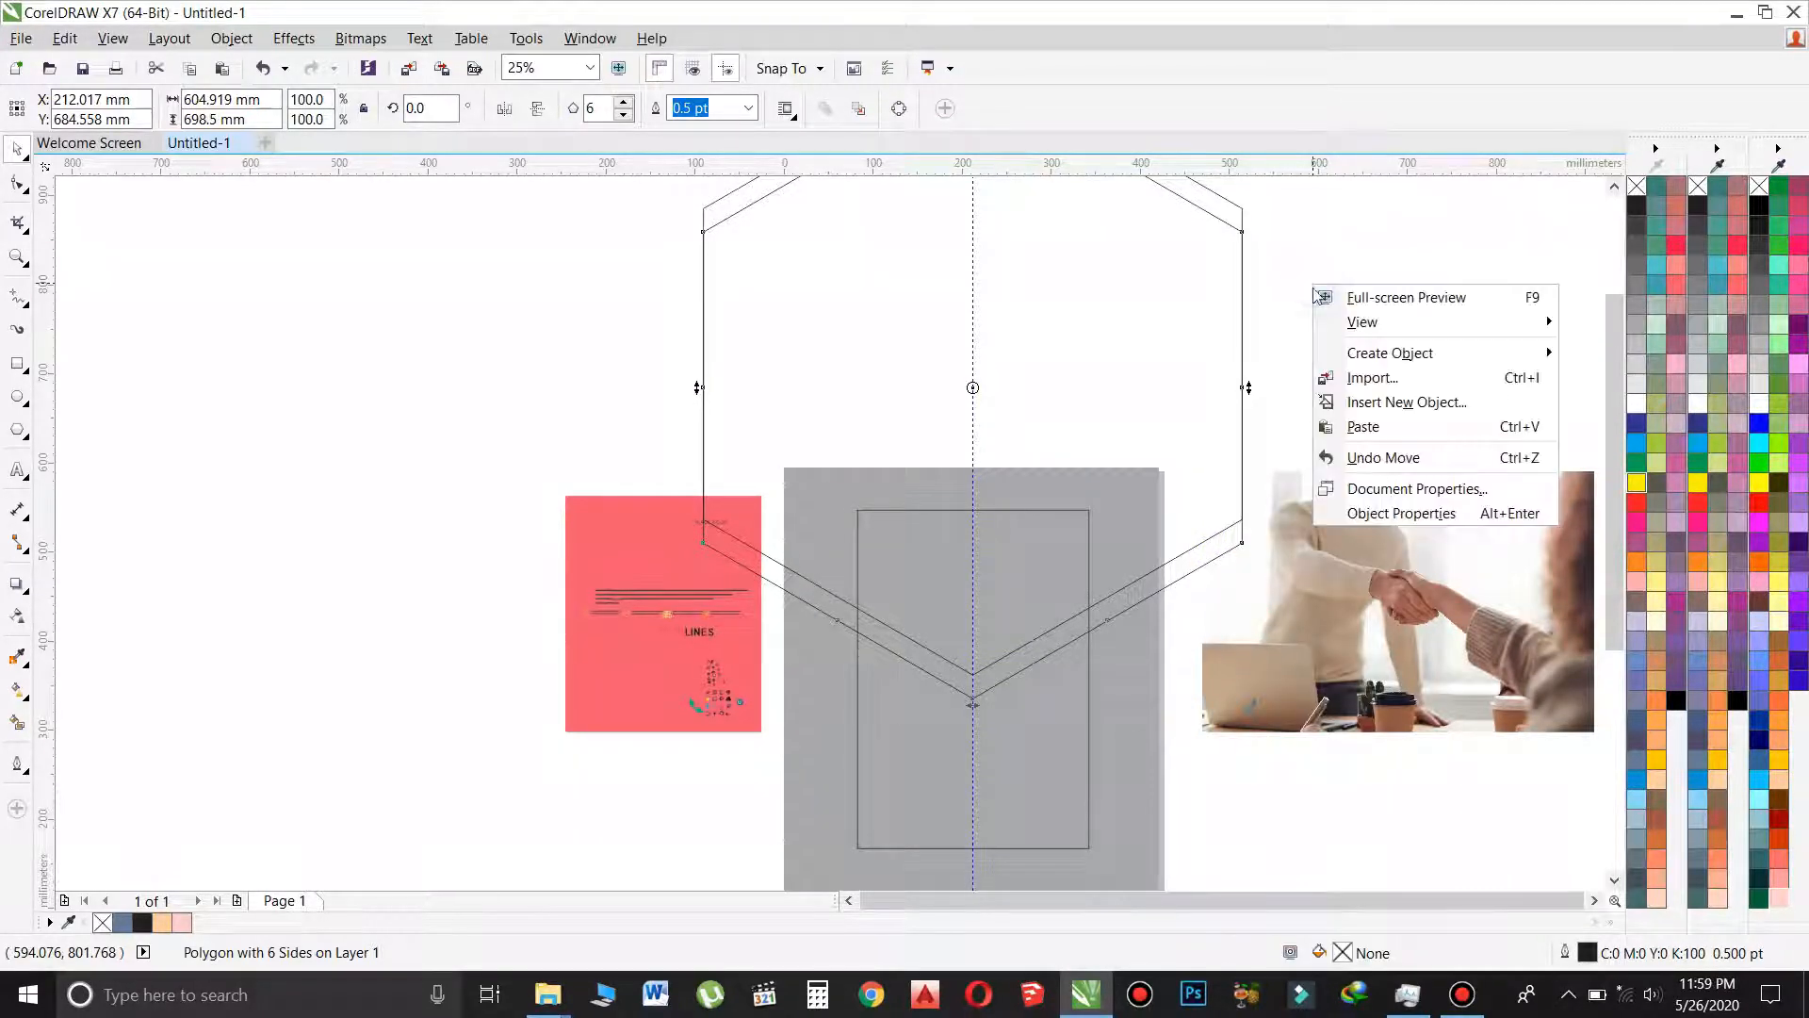
left_click(1362, 426)
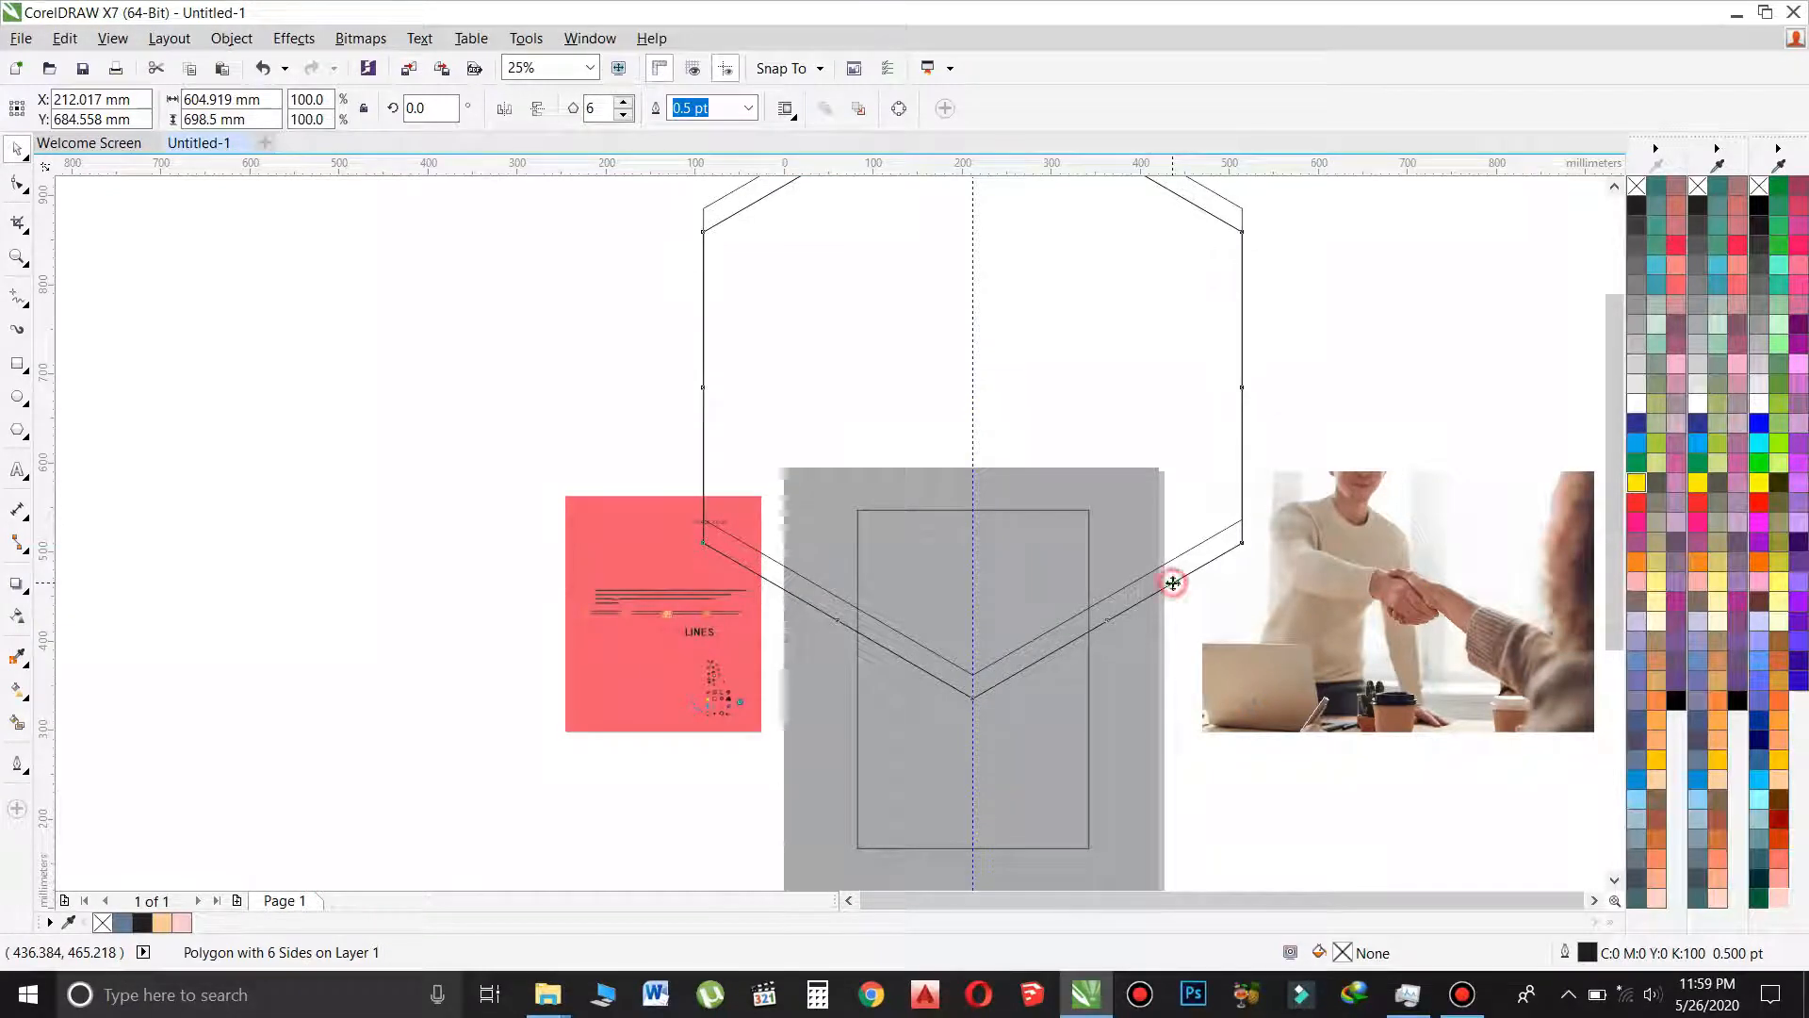
left_click_drag(1172, 580, 1173, 606)
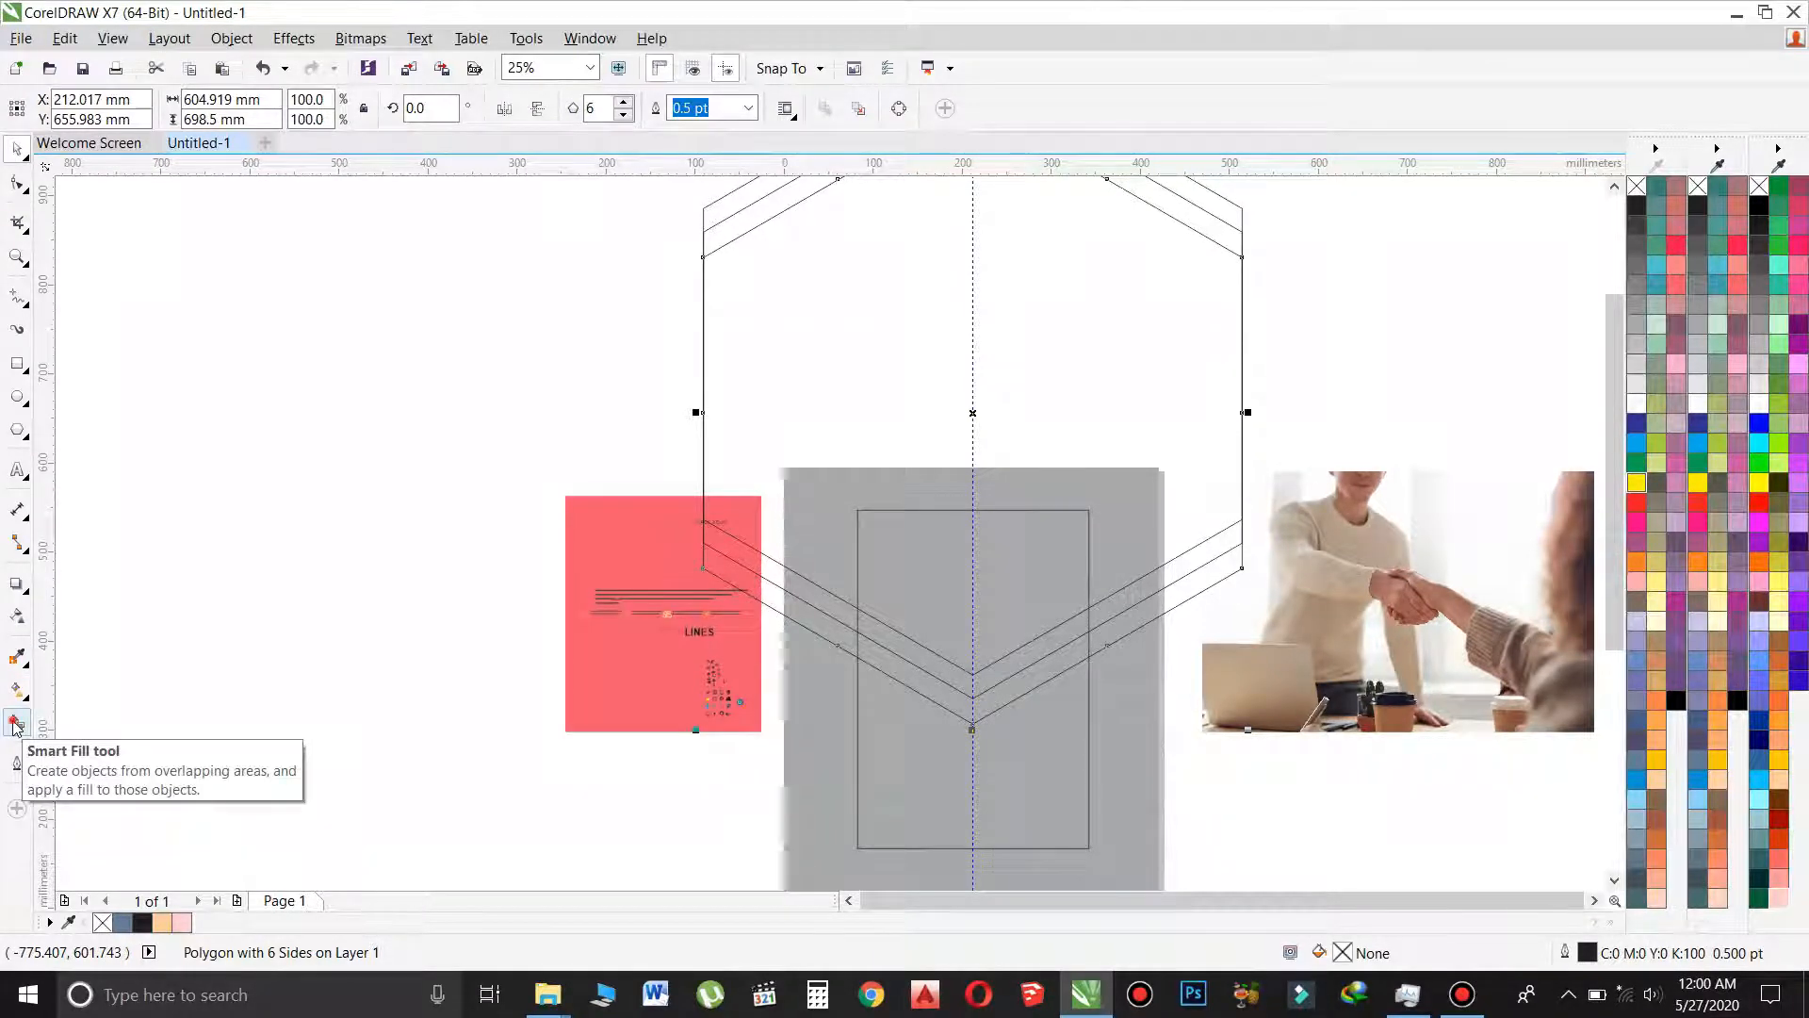
Smart-fill the rectangle's upper area, both V-shaped bands and the lower area as separate blue-grey shapes with a 0.5 pt outline.
left_click(16, 723)
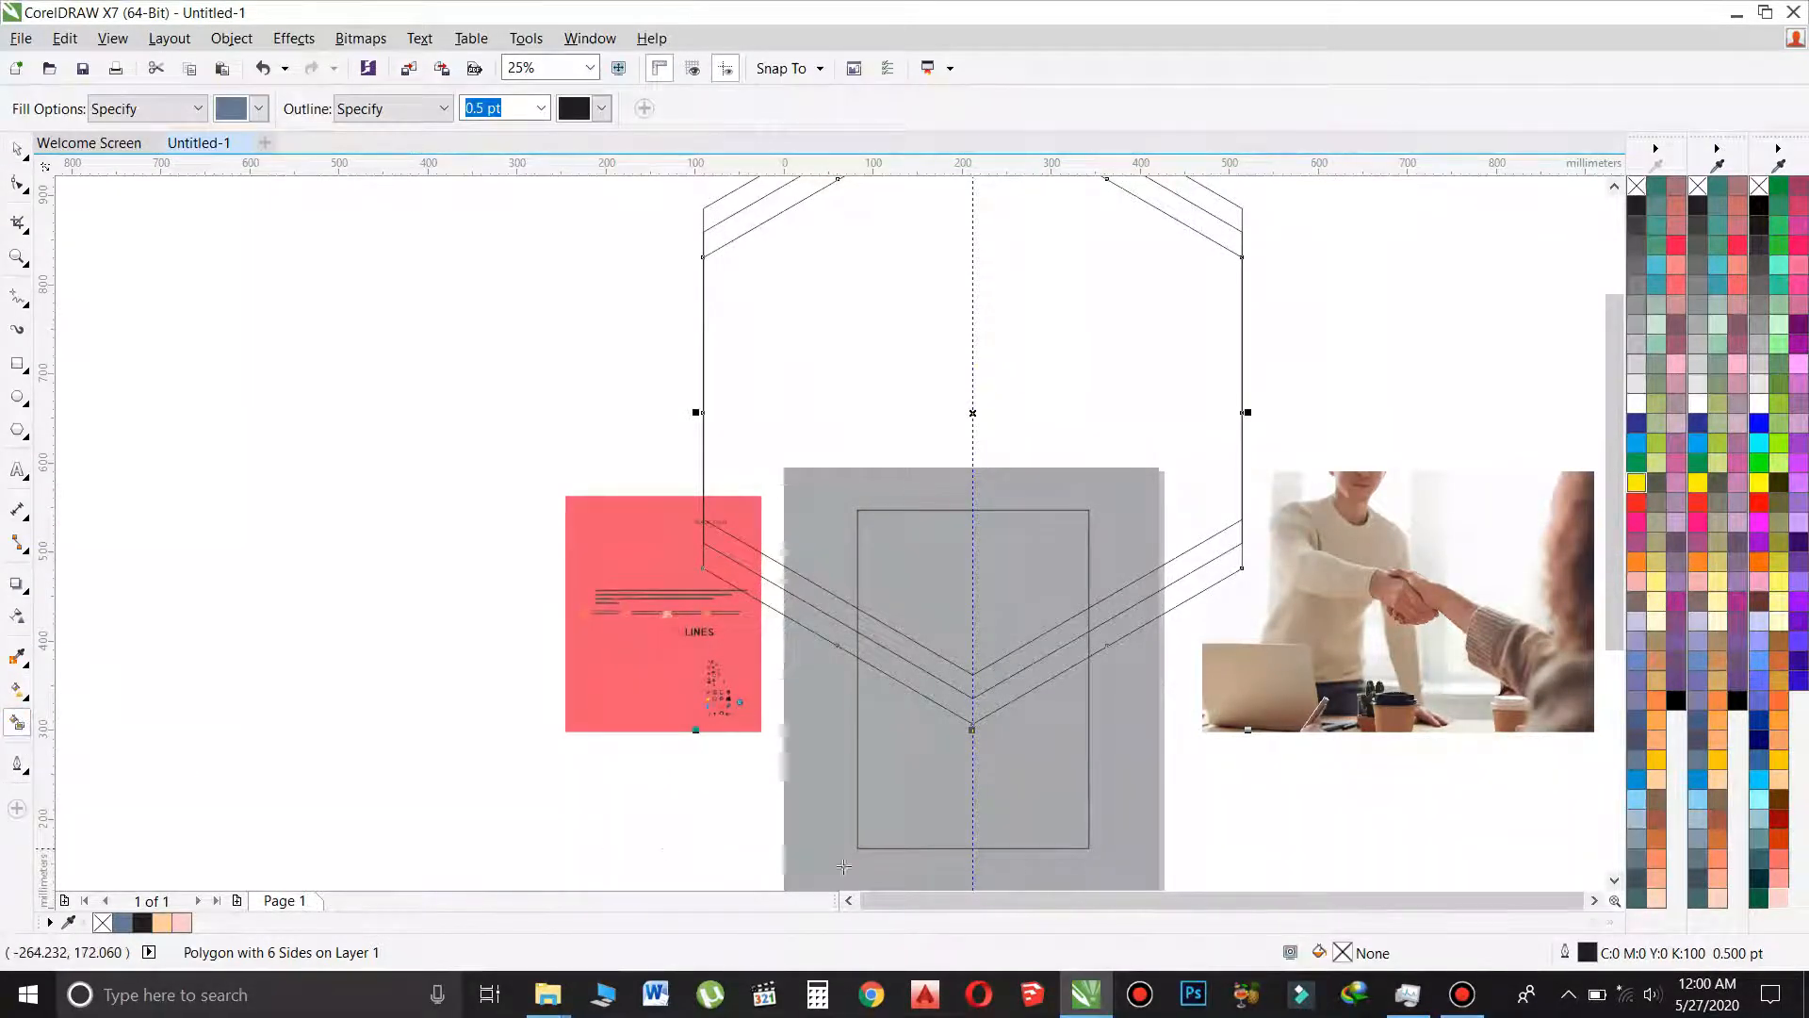
left_click(1019, 580)
left_click(1032, 654)
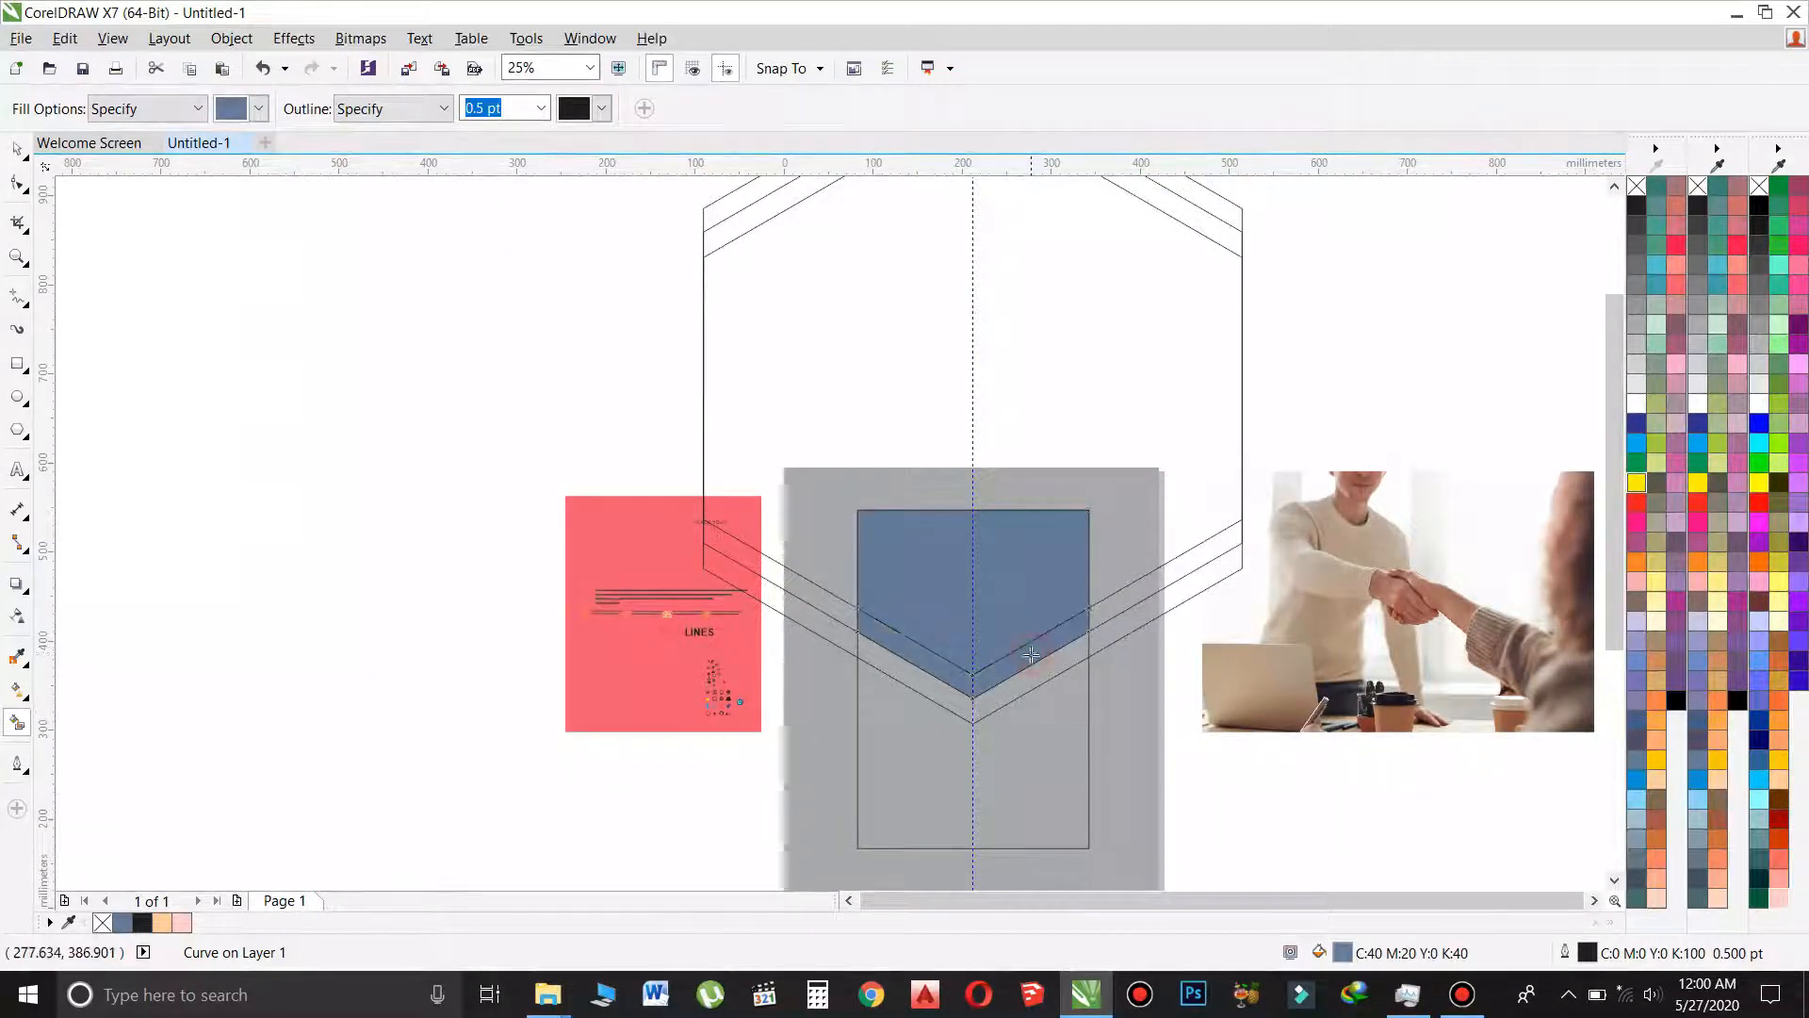
left_click(1037, 676)
left_click(1046, 738)
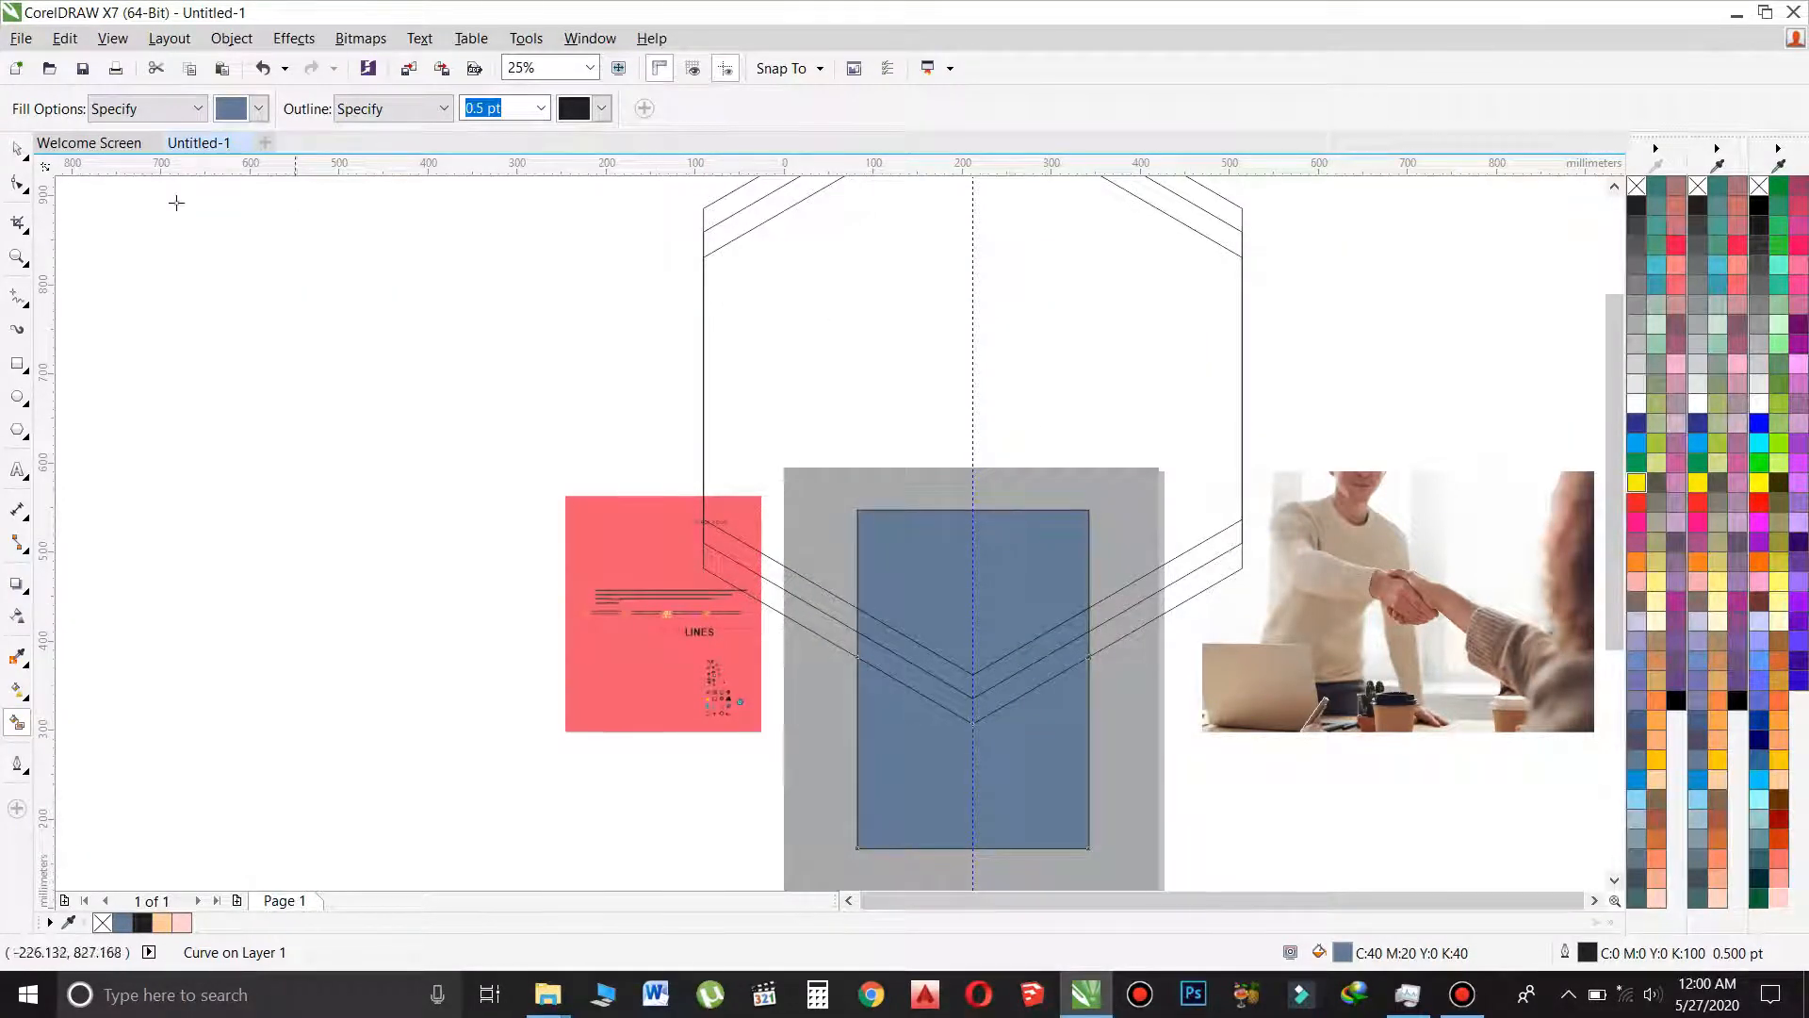
Delete the three large construction hexagons, keeping the filled sections of the rectangle.
left_click(13, 149)
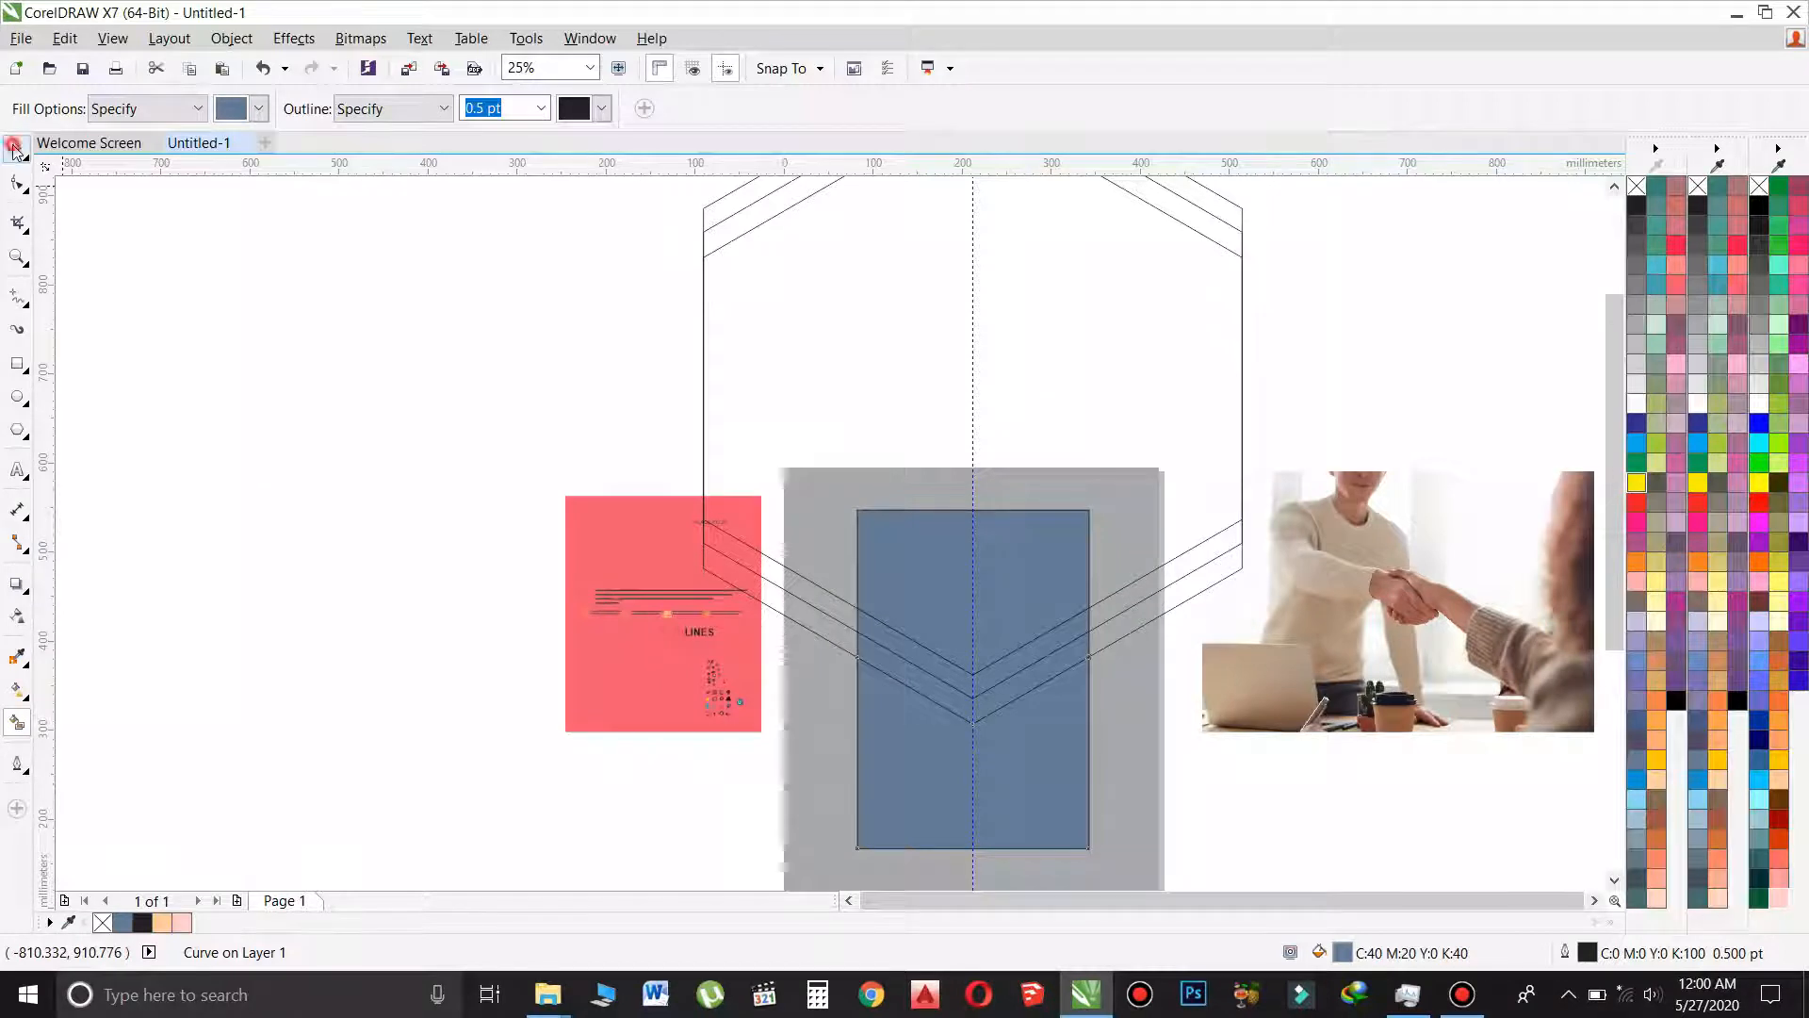
left_click(734, 217)
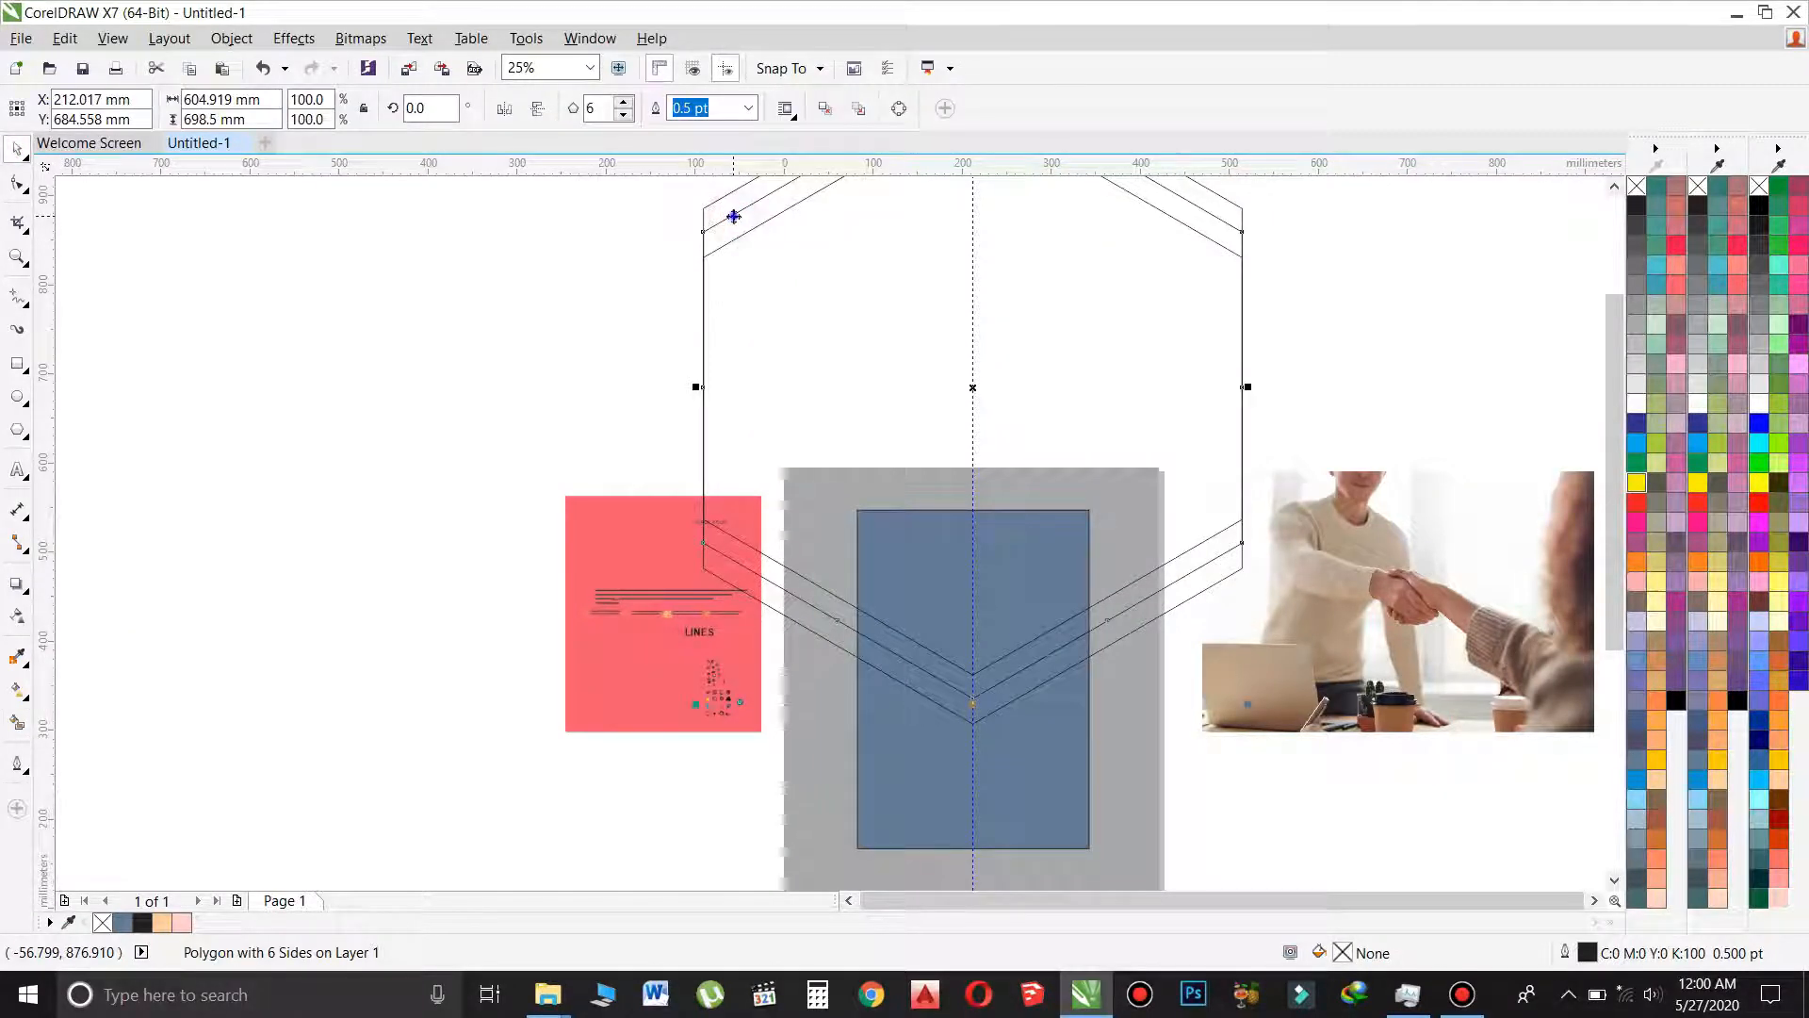
right_click(733, 217)
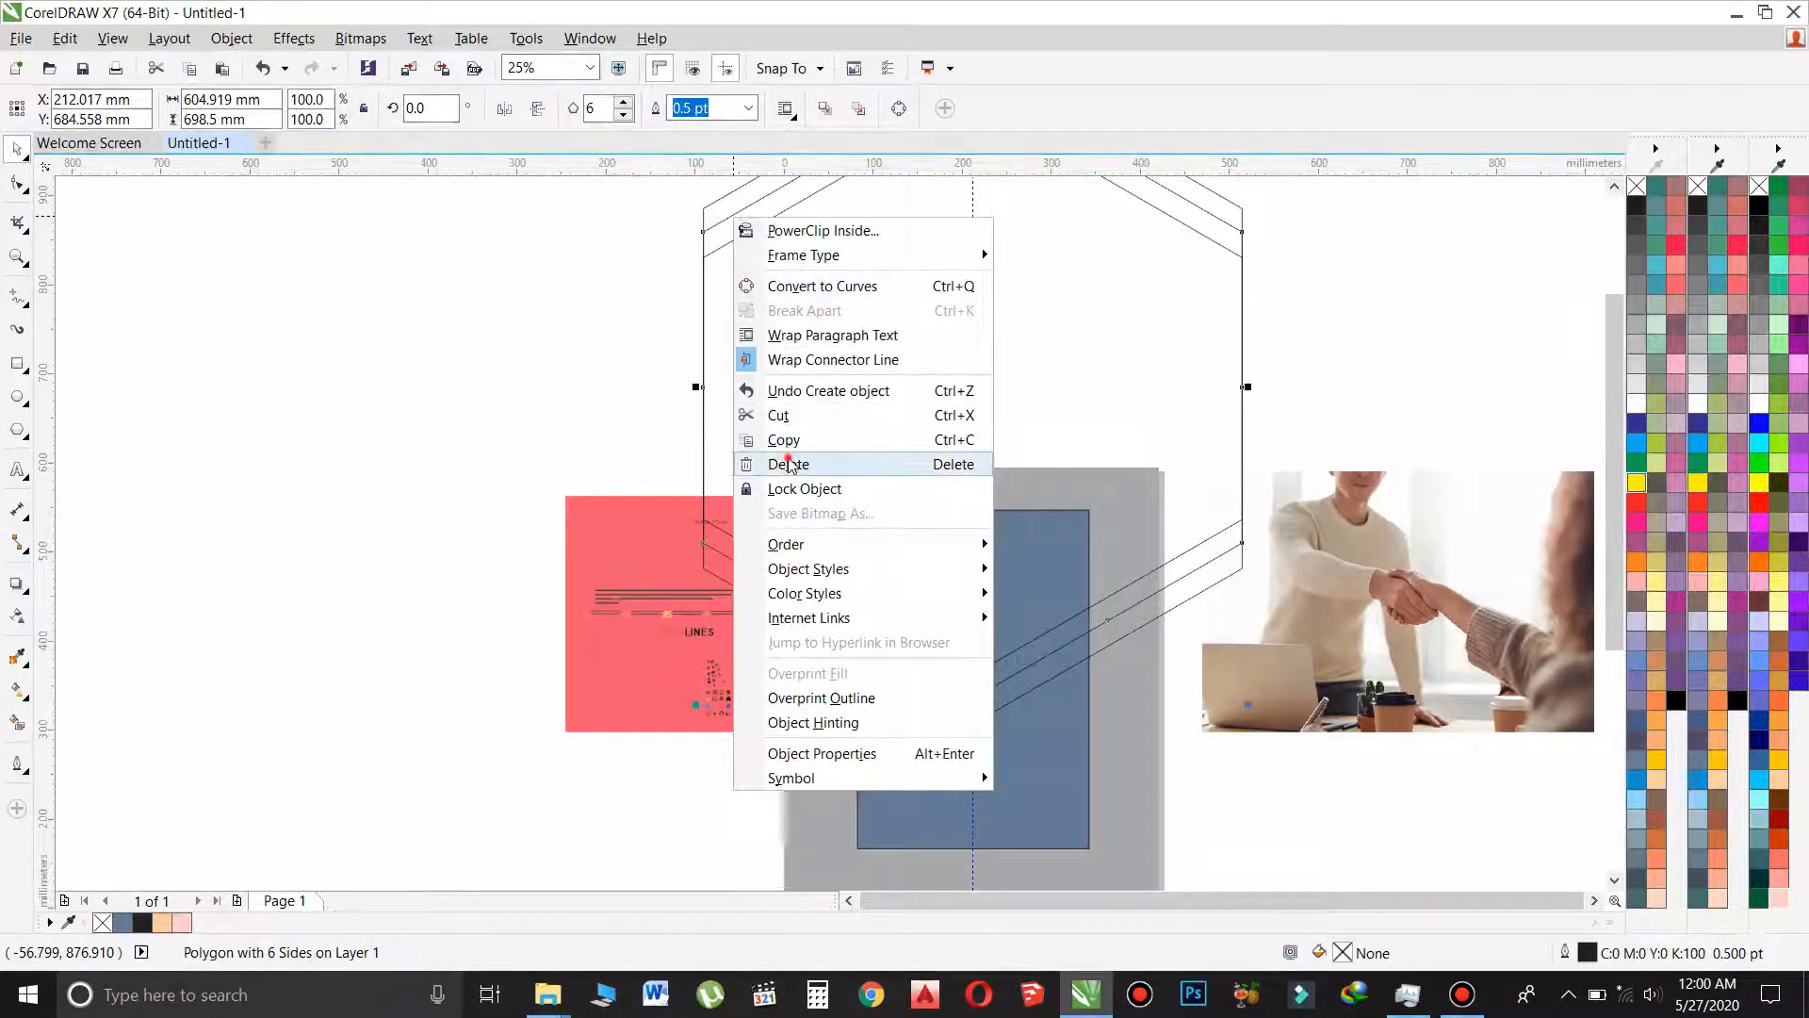
left_click(788, 459)
left_click(730, 243)
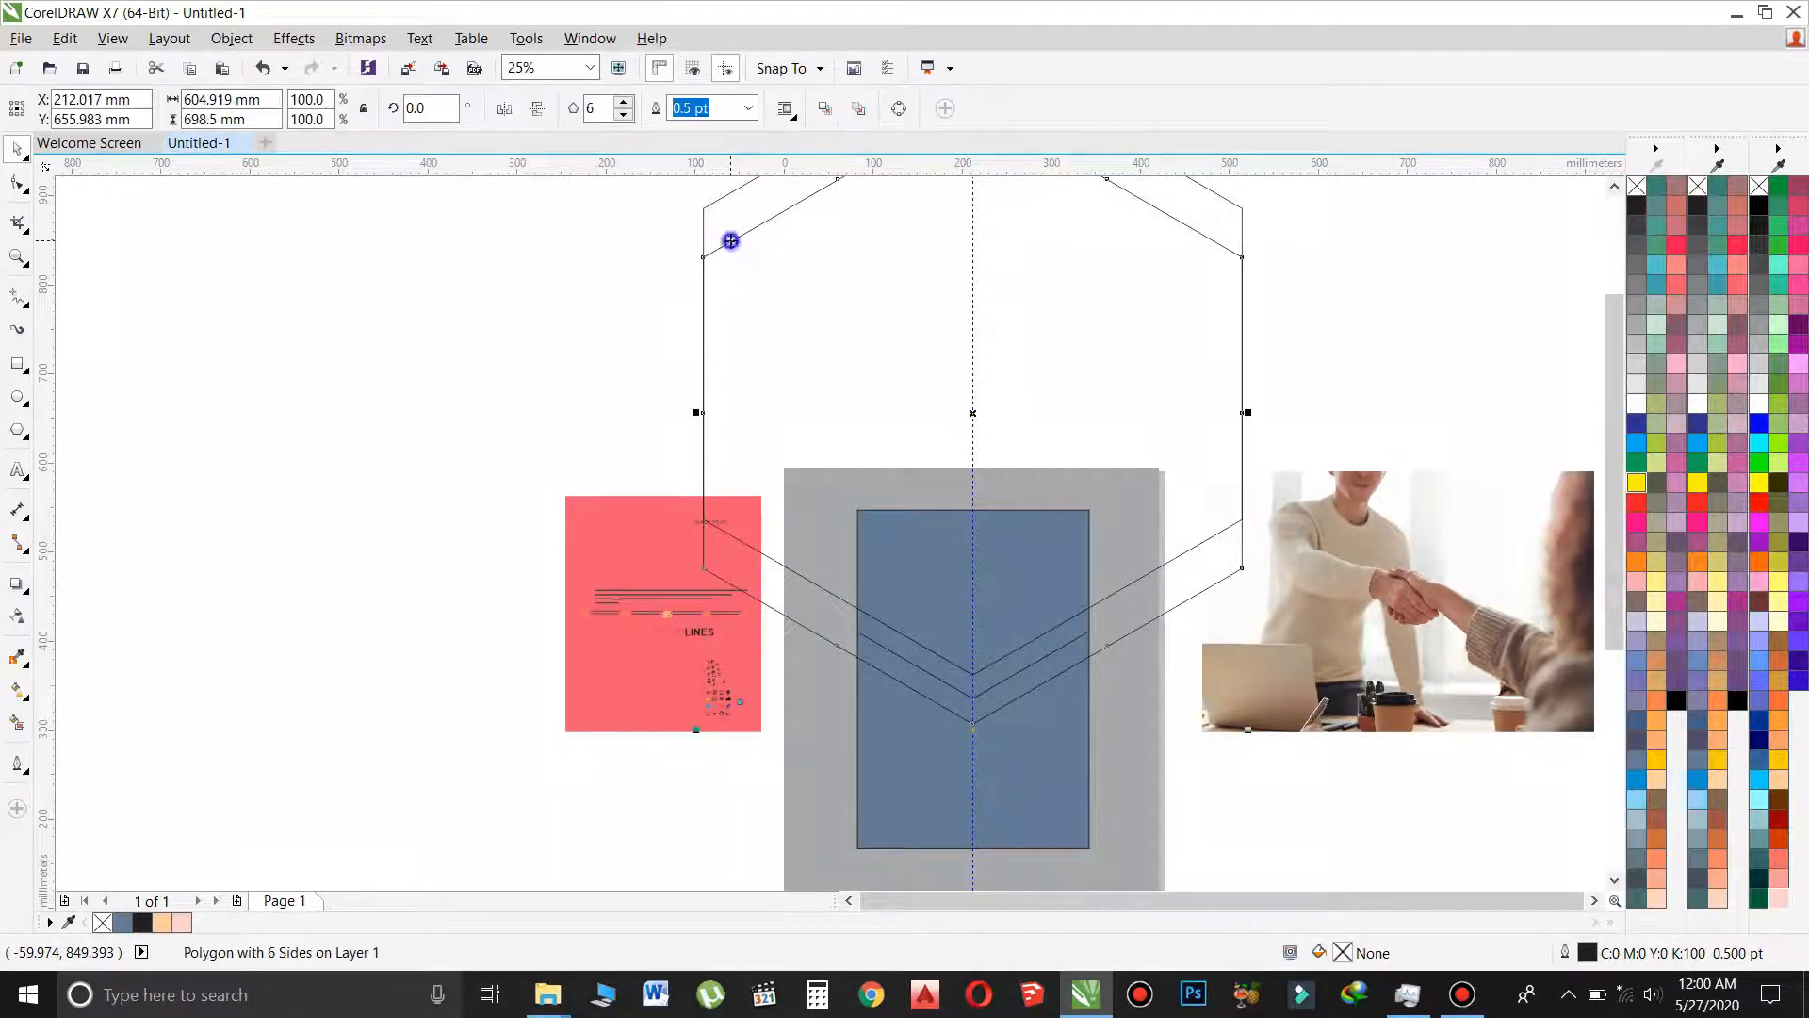
right_click(731, 242)
left_click(786, 488)
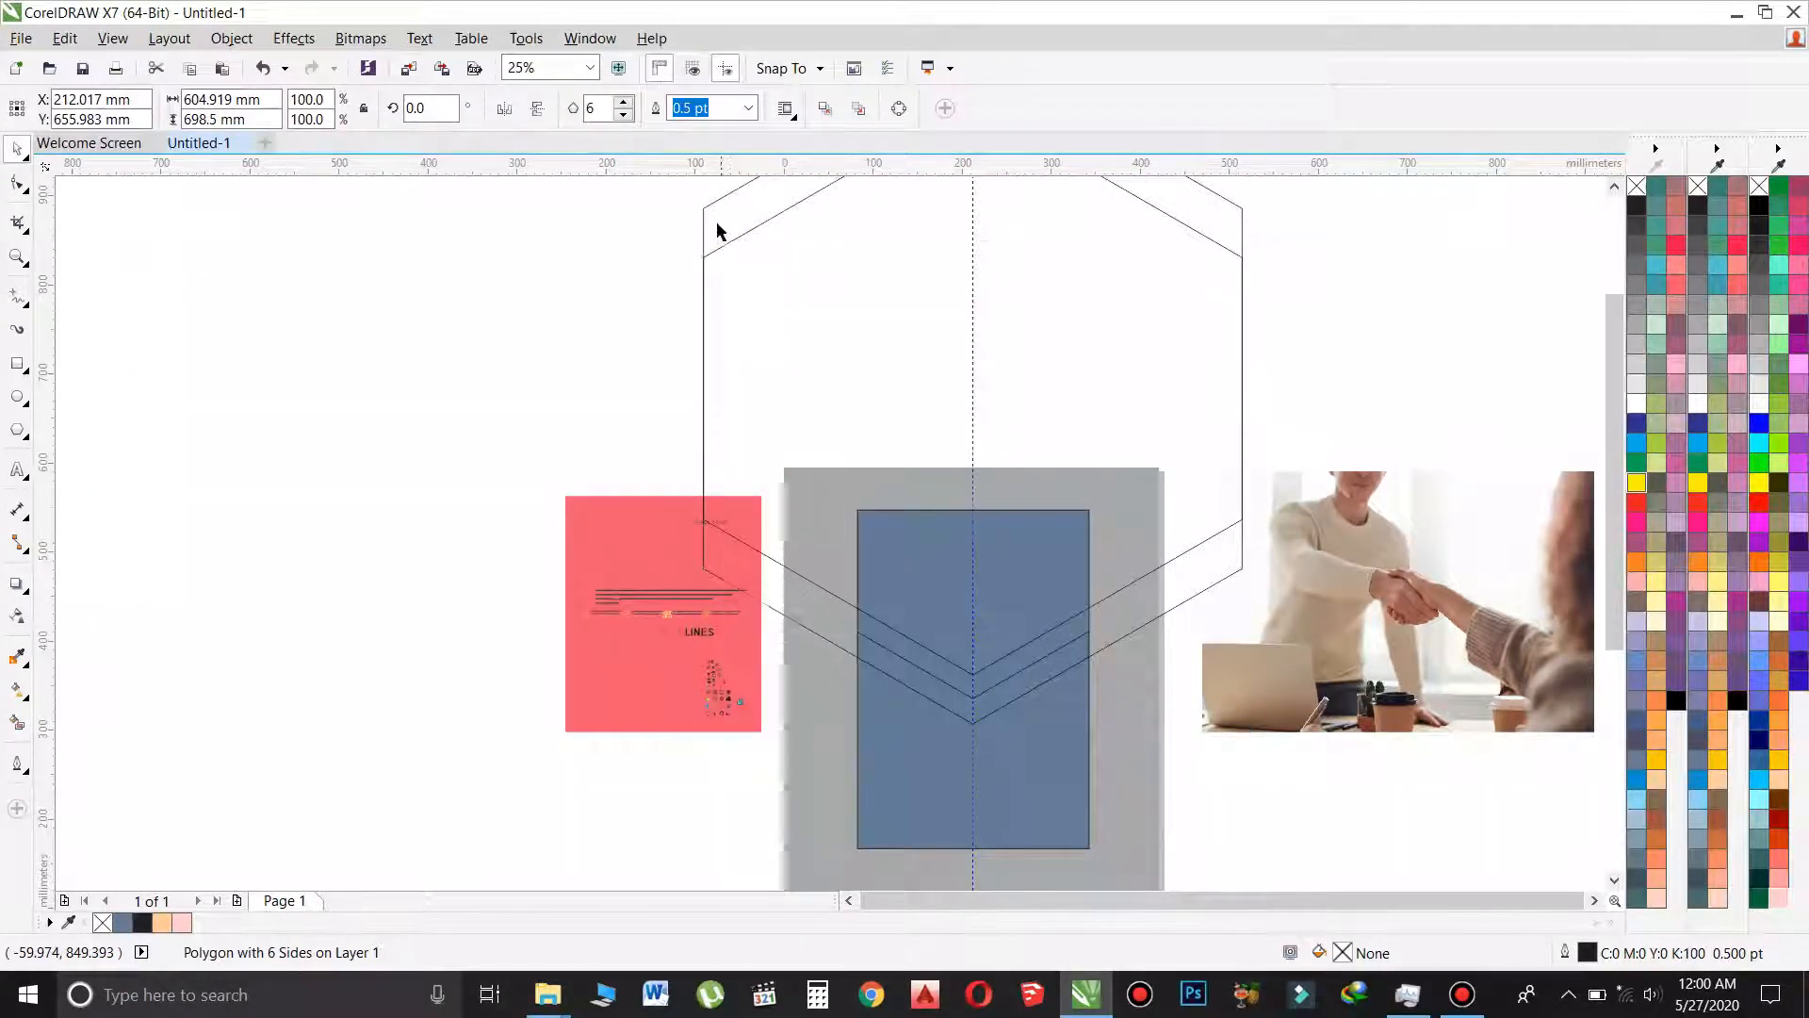
left_click(715, 202)
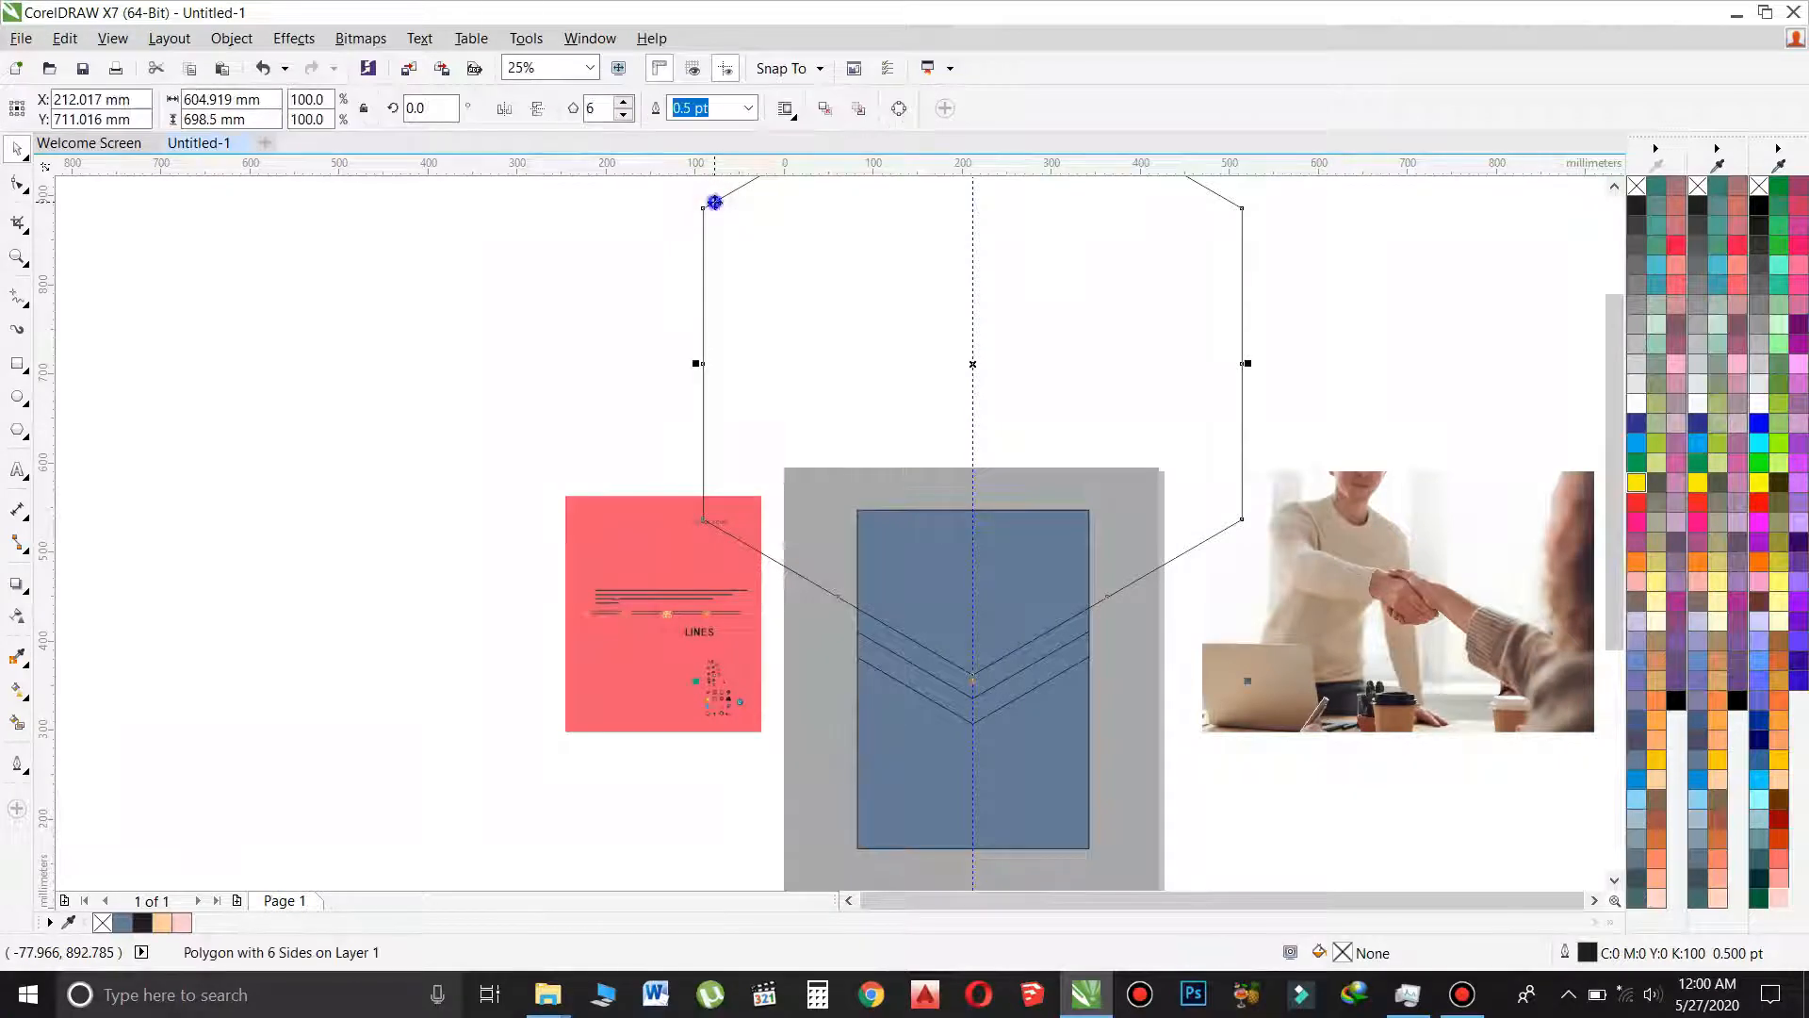
right_click(714, 204)
left_click(769, 450)
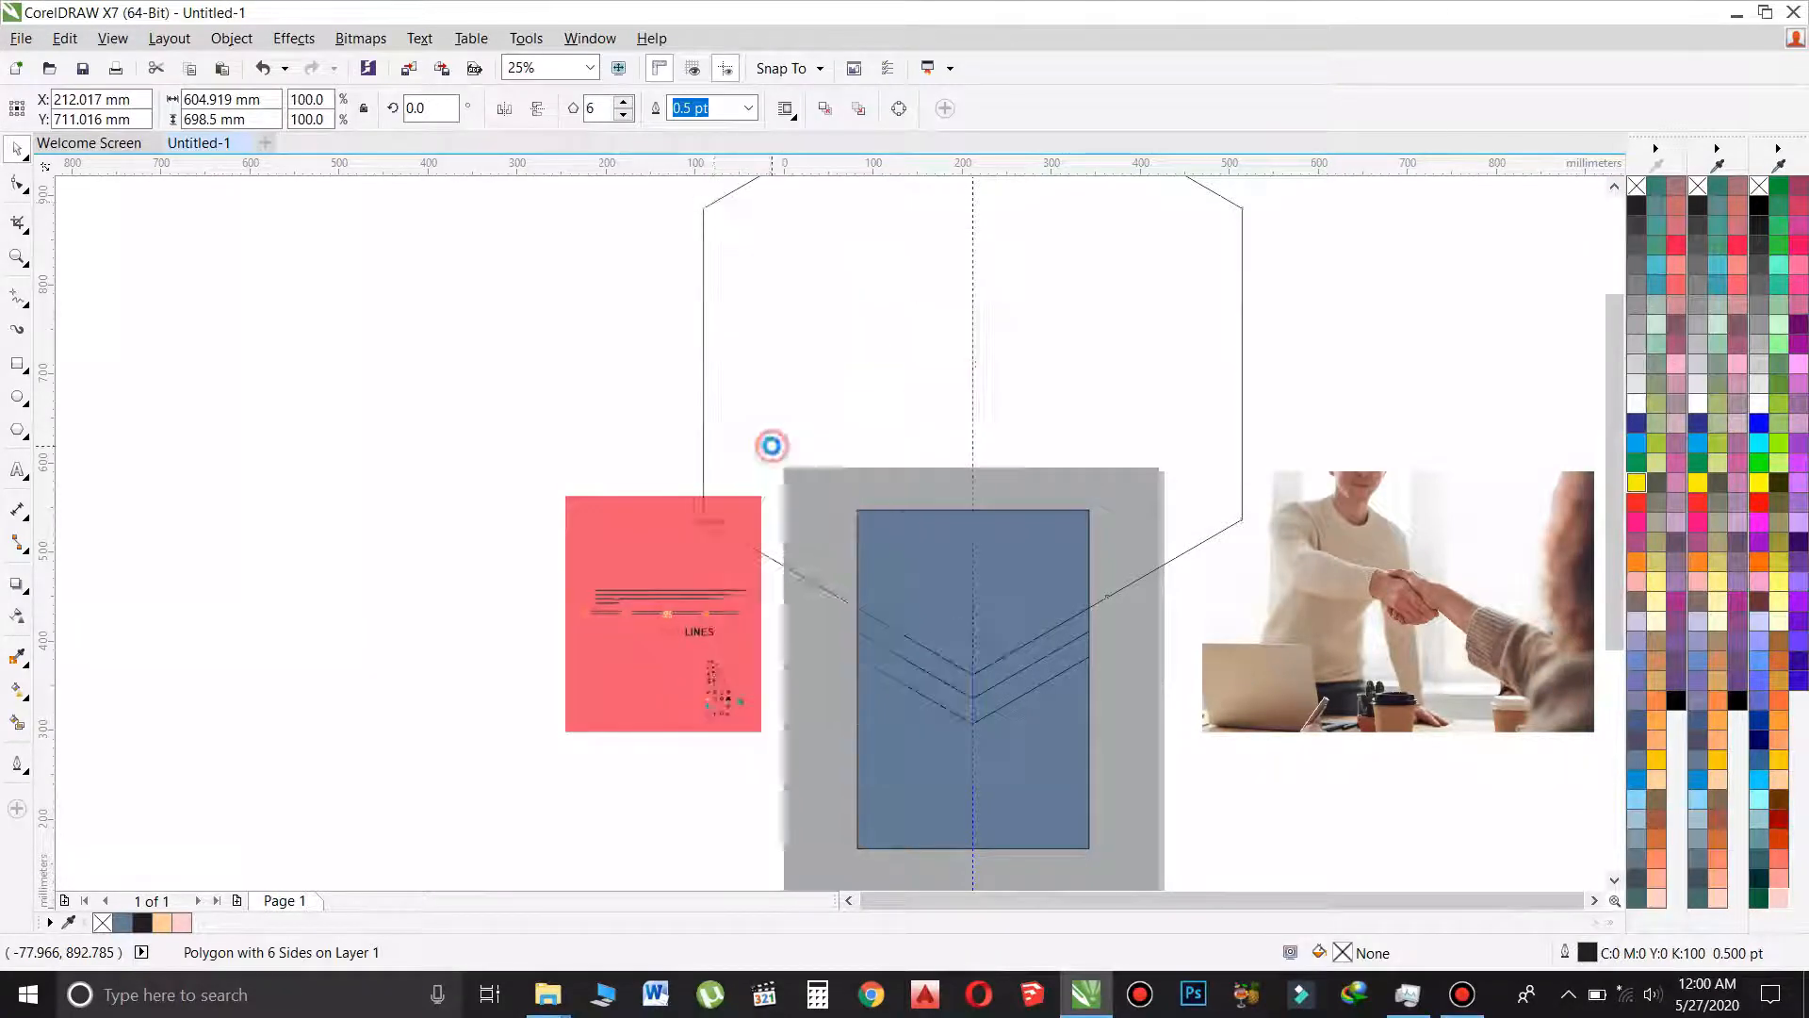
Remove the outlines from the upper area, both V-shaped bands and the lower area of the flyer.
left_click(1034, 586)
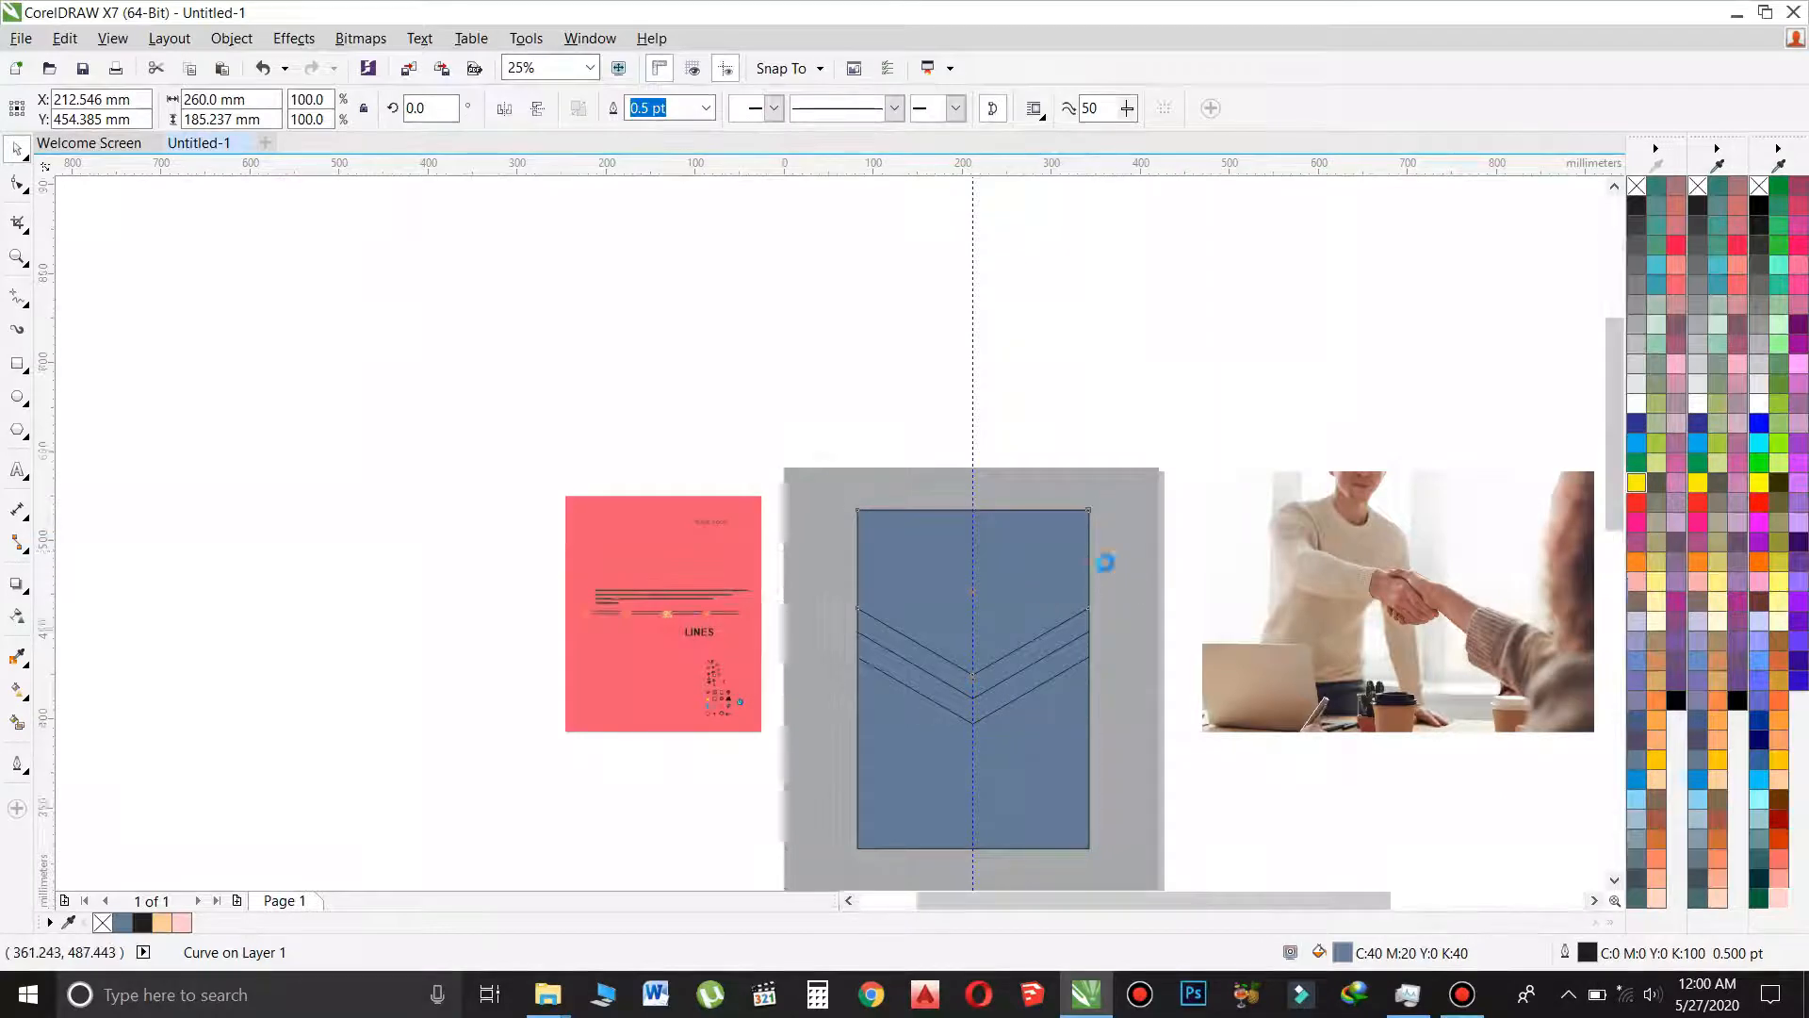
scroll(1106, 563, "up", 2)
scroll(988, 499, "up", 2)
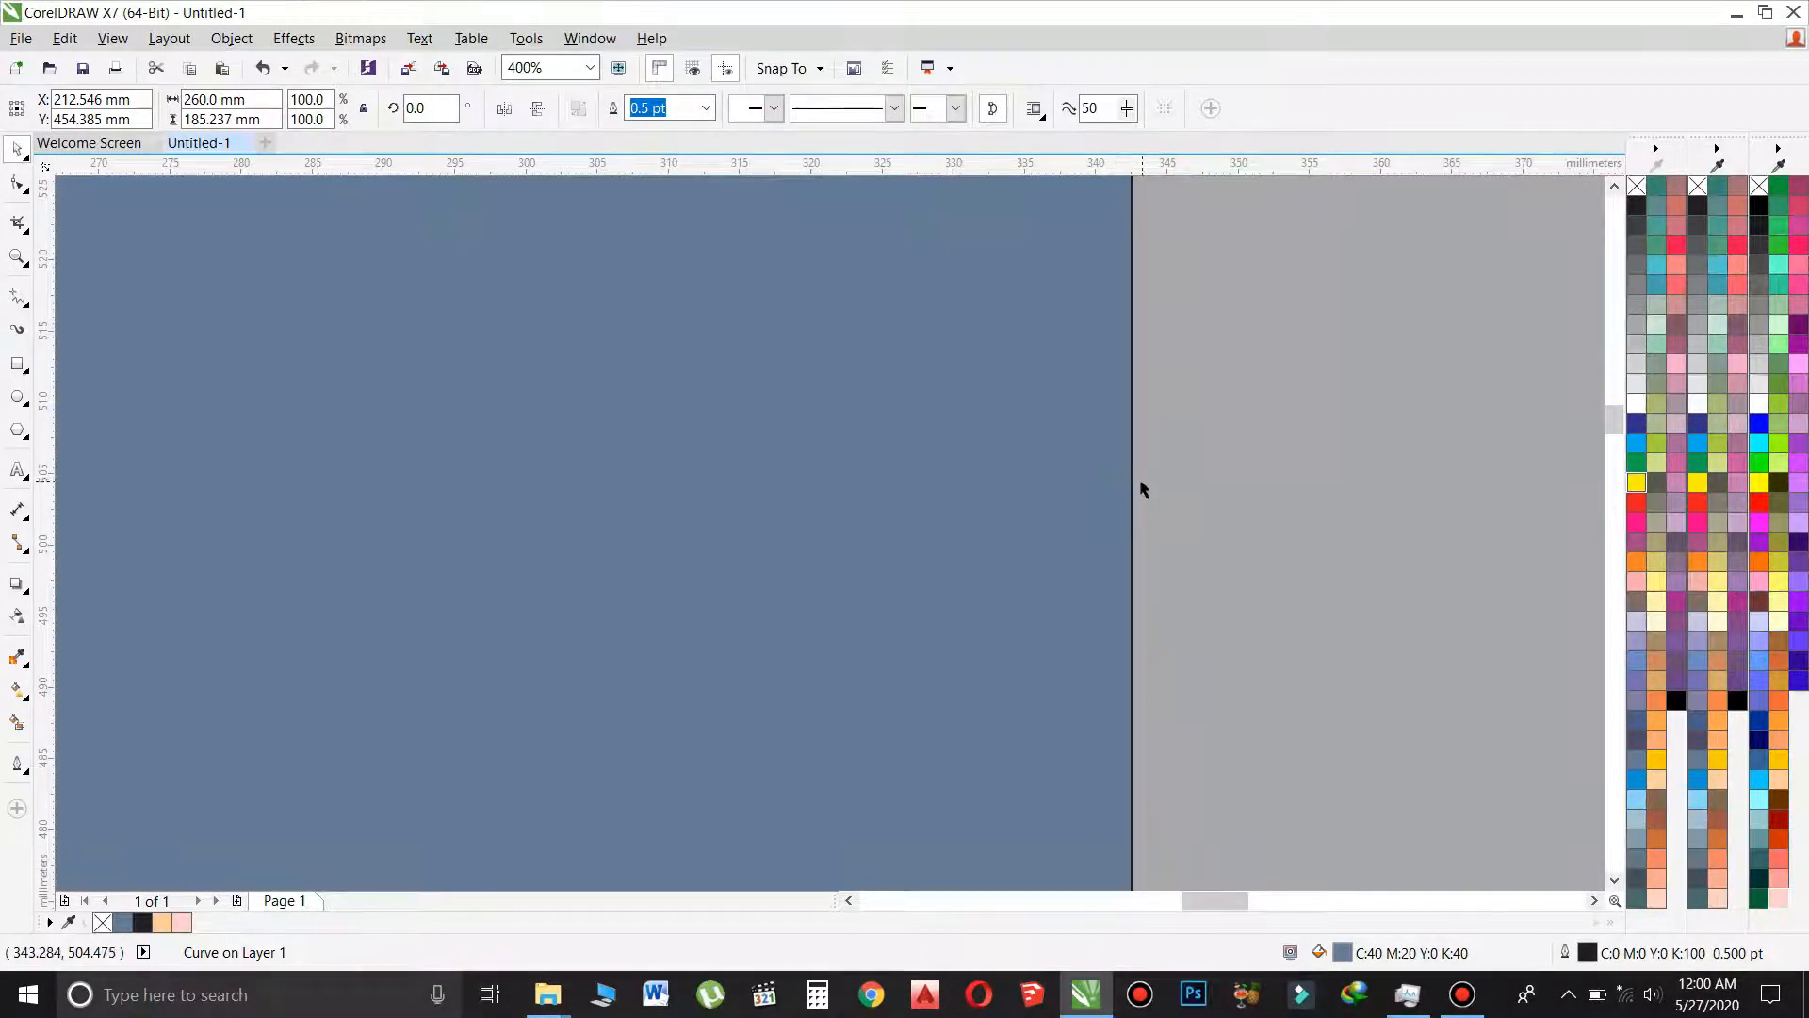
right_click(1635, 185)
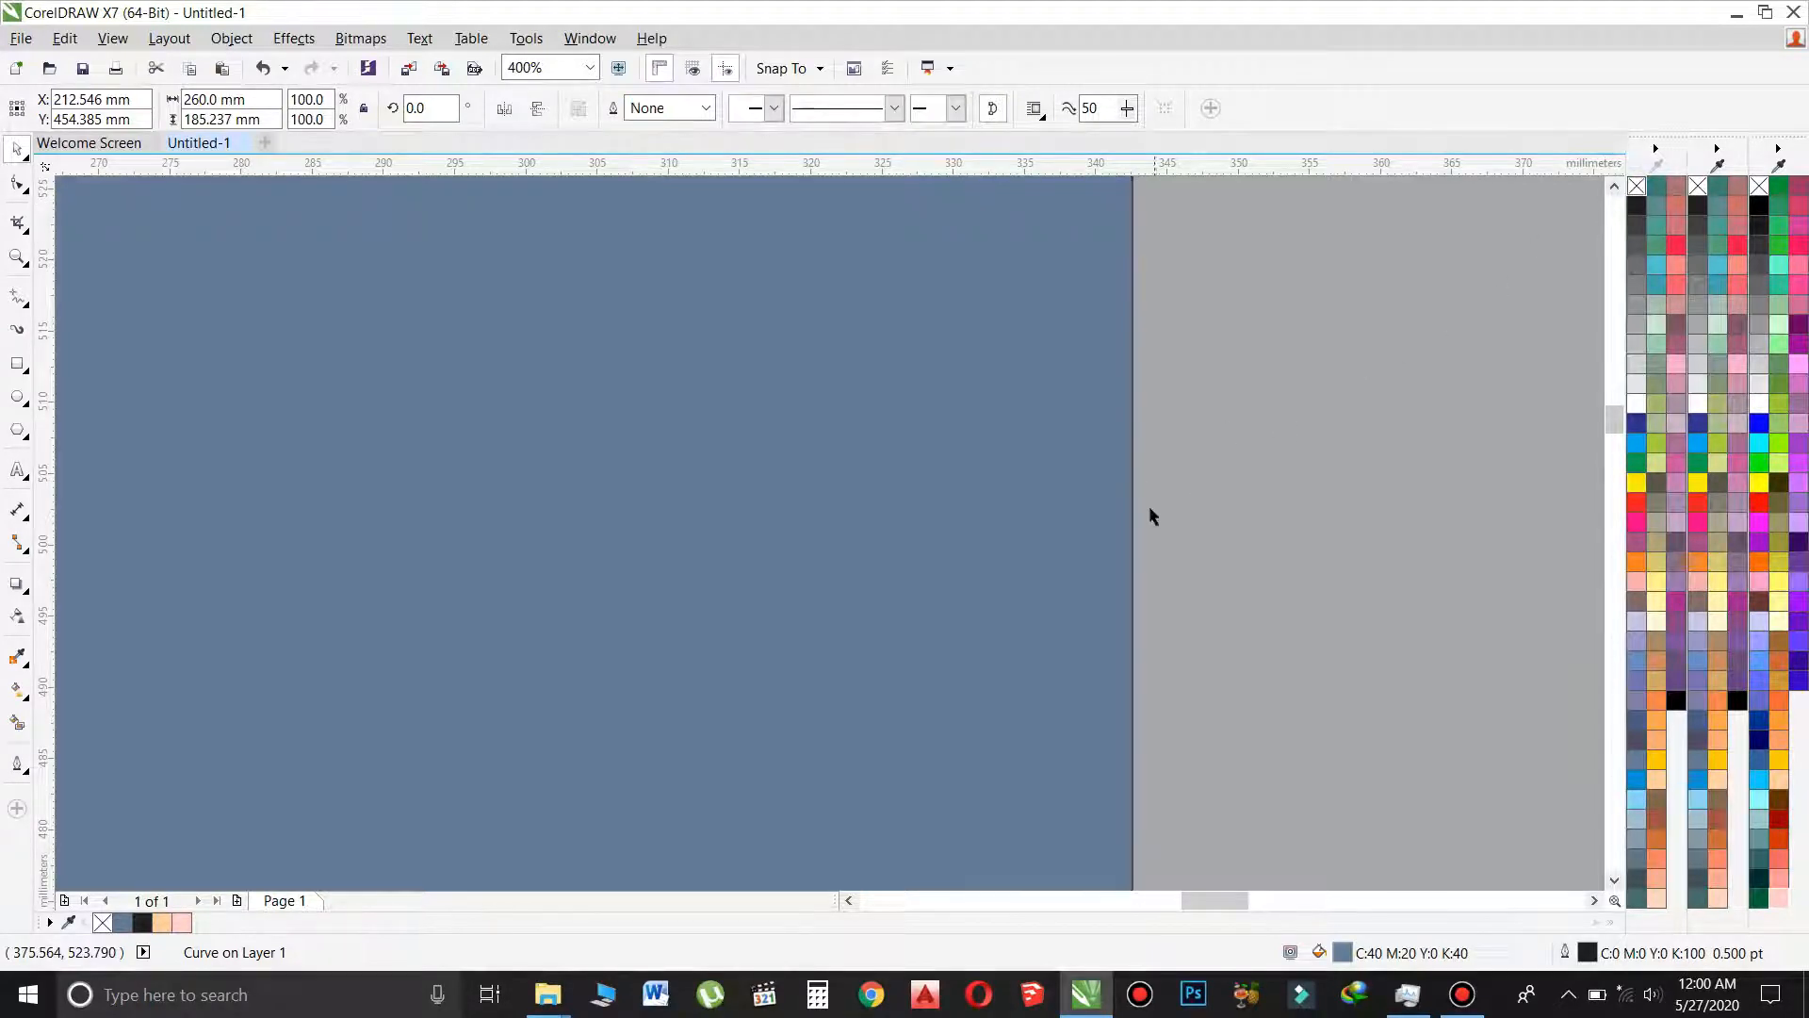
scroll(1124, 521, "down", 2)
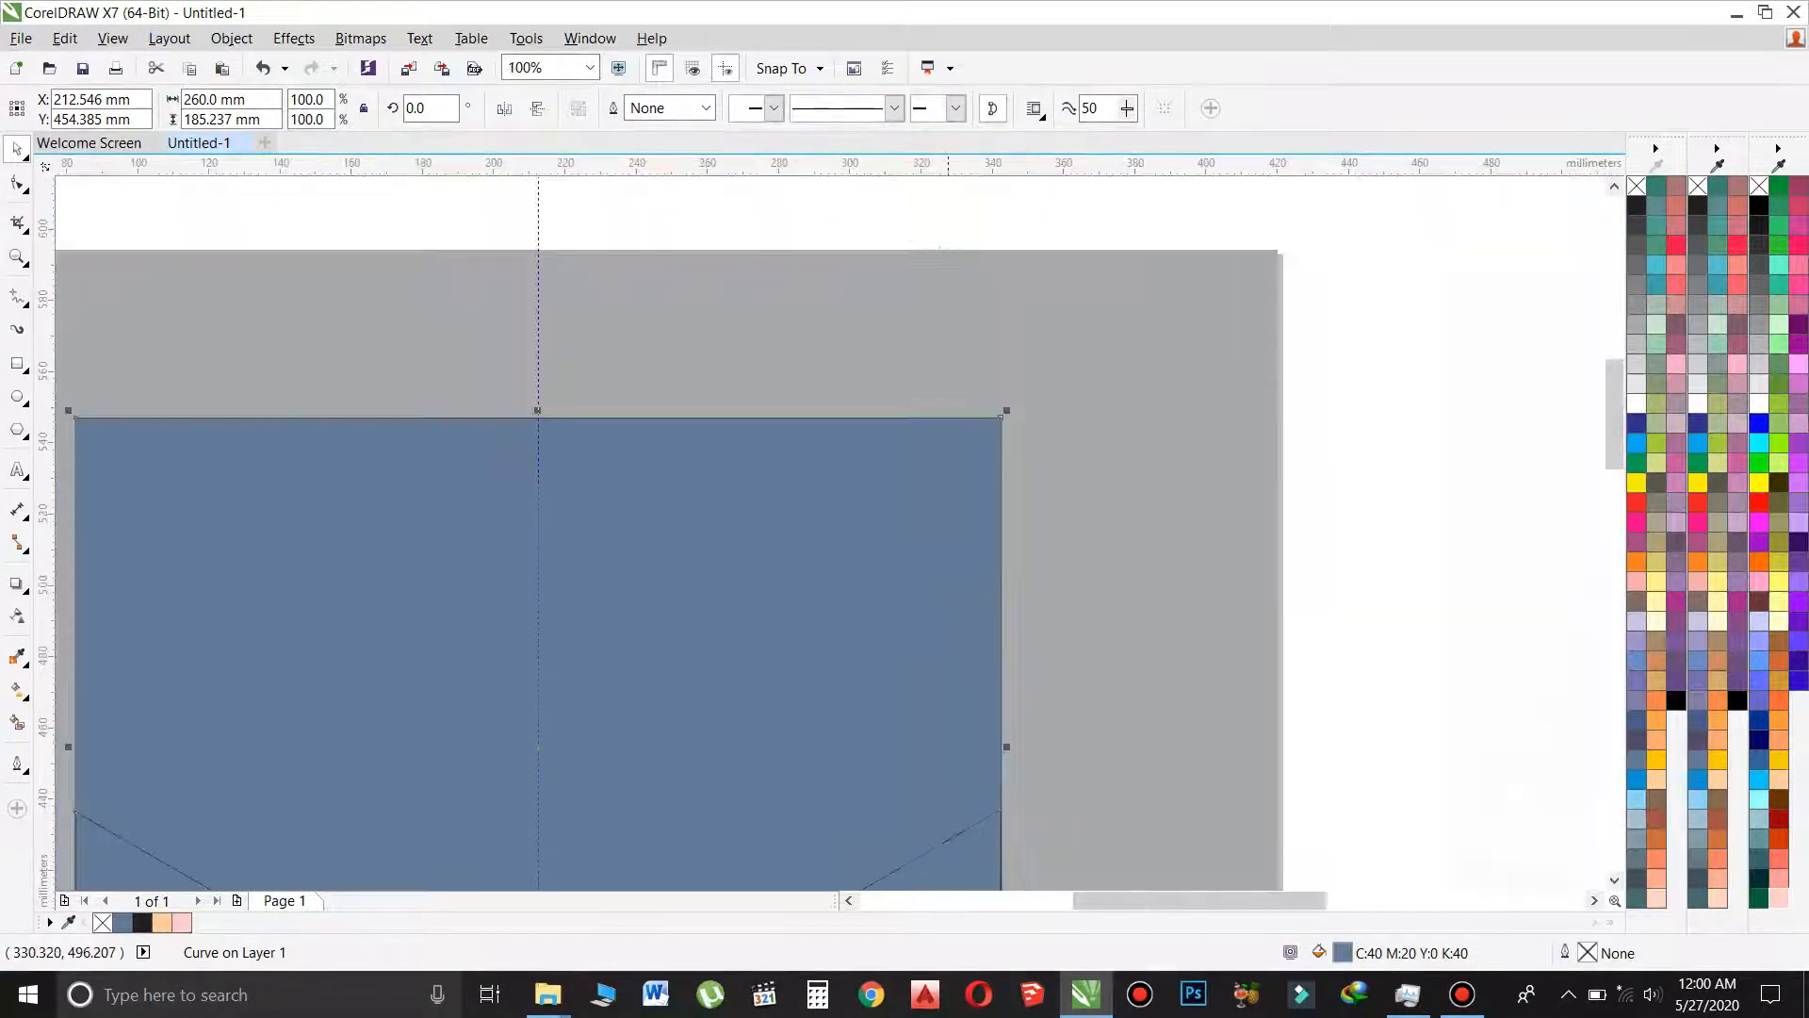
scroll(679, 379, "down", 5)
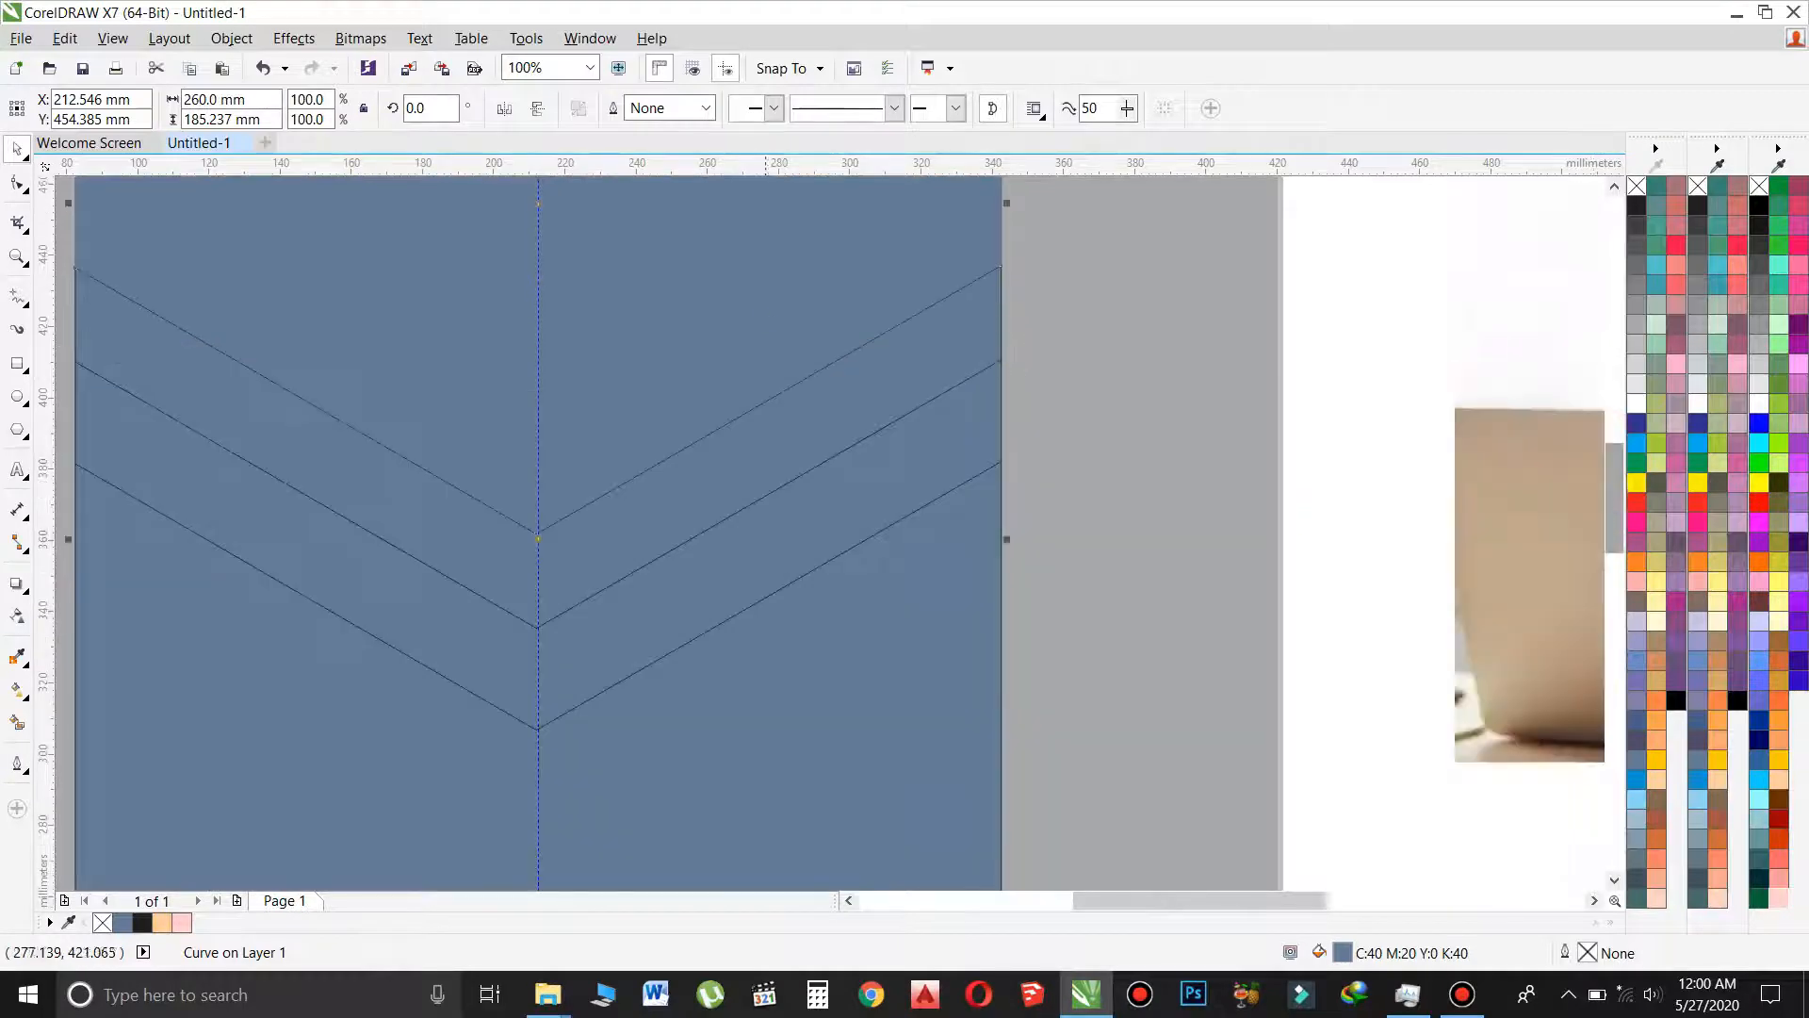
left_click(750, 462)
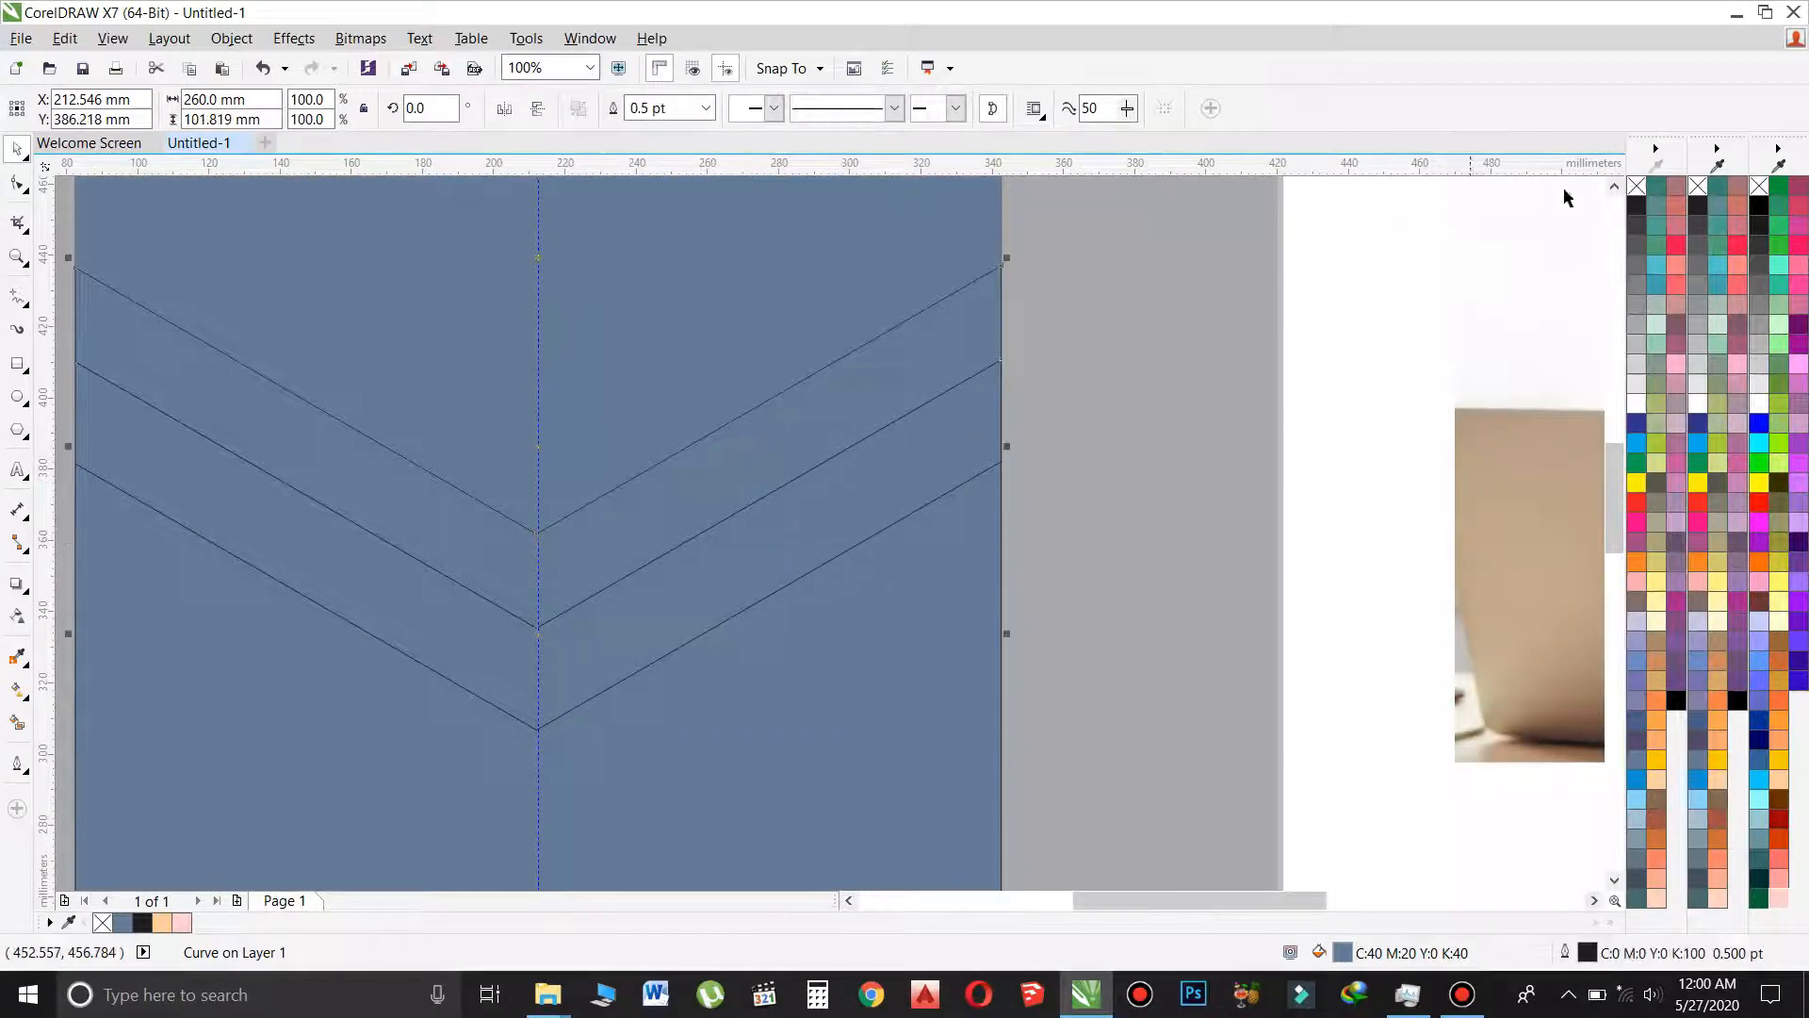
left_click(879, 479)
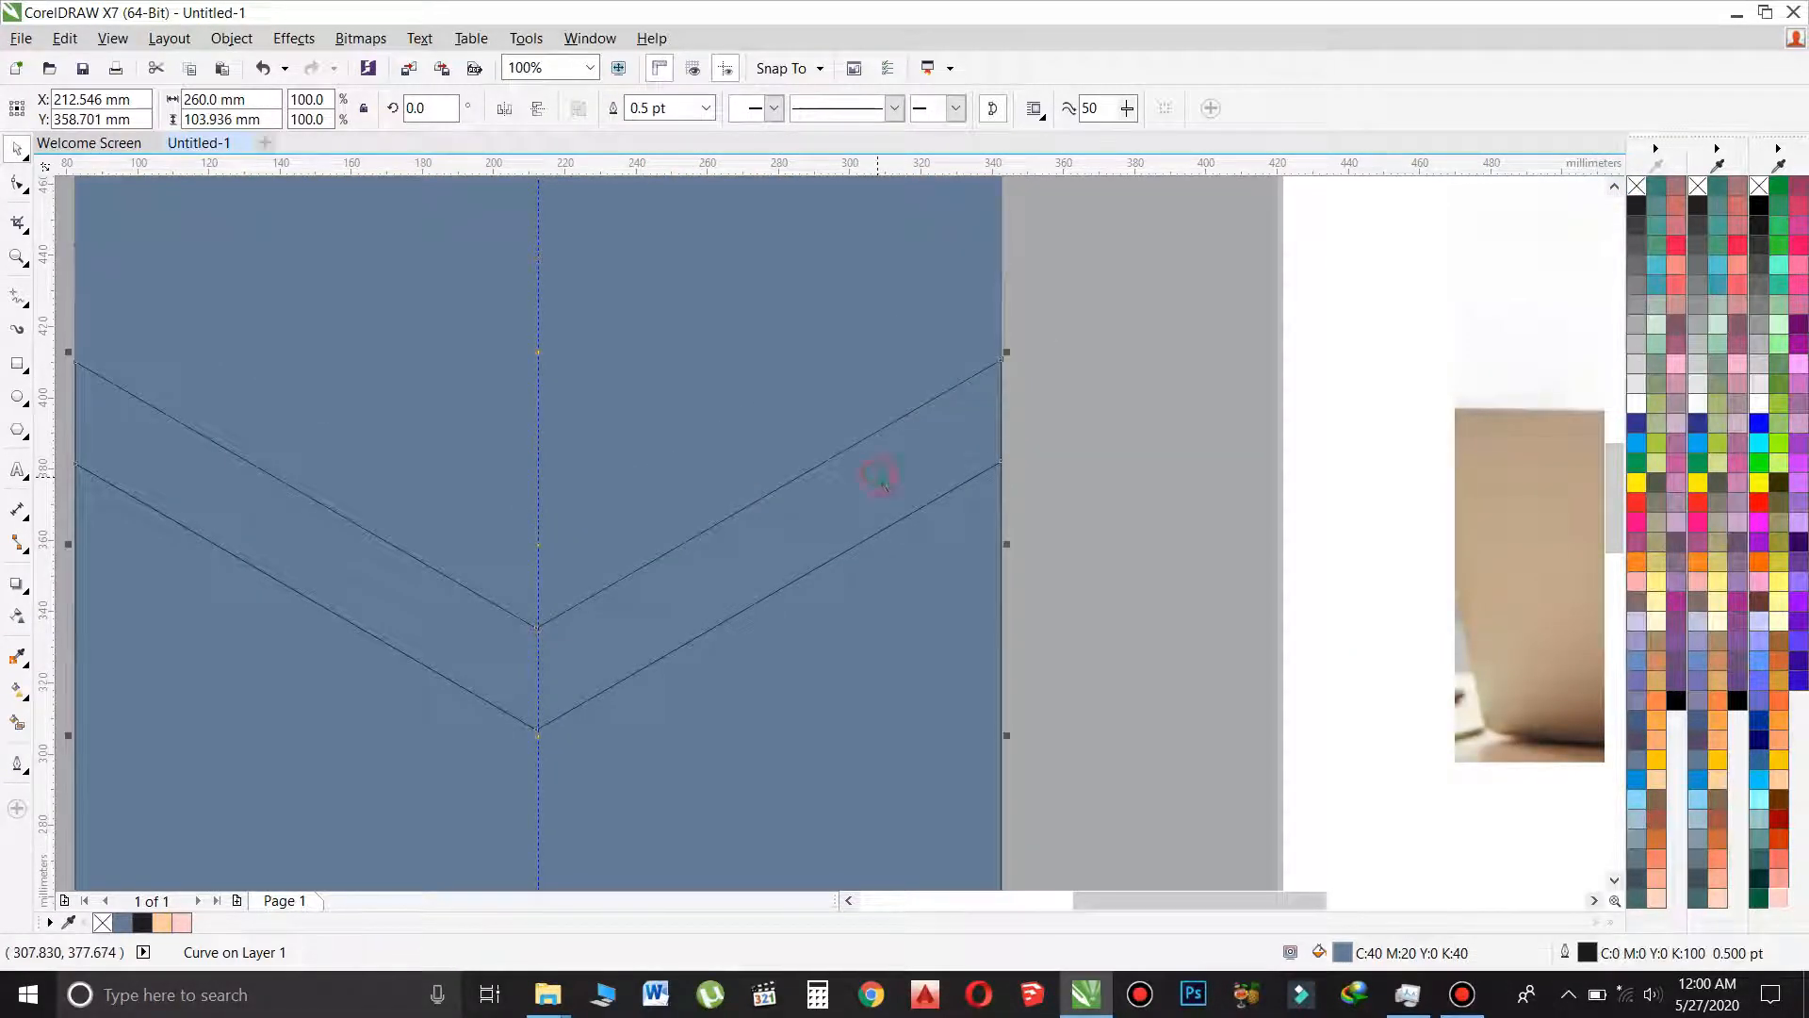
right_click(1636, 186)
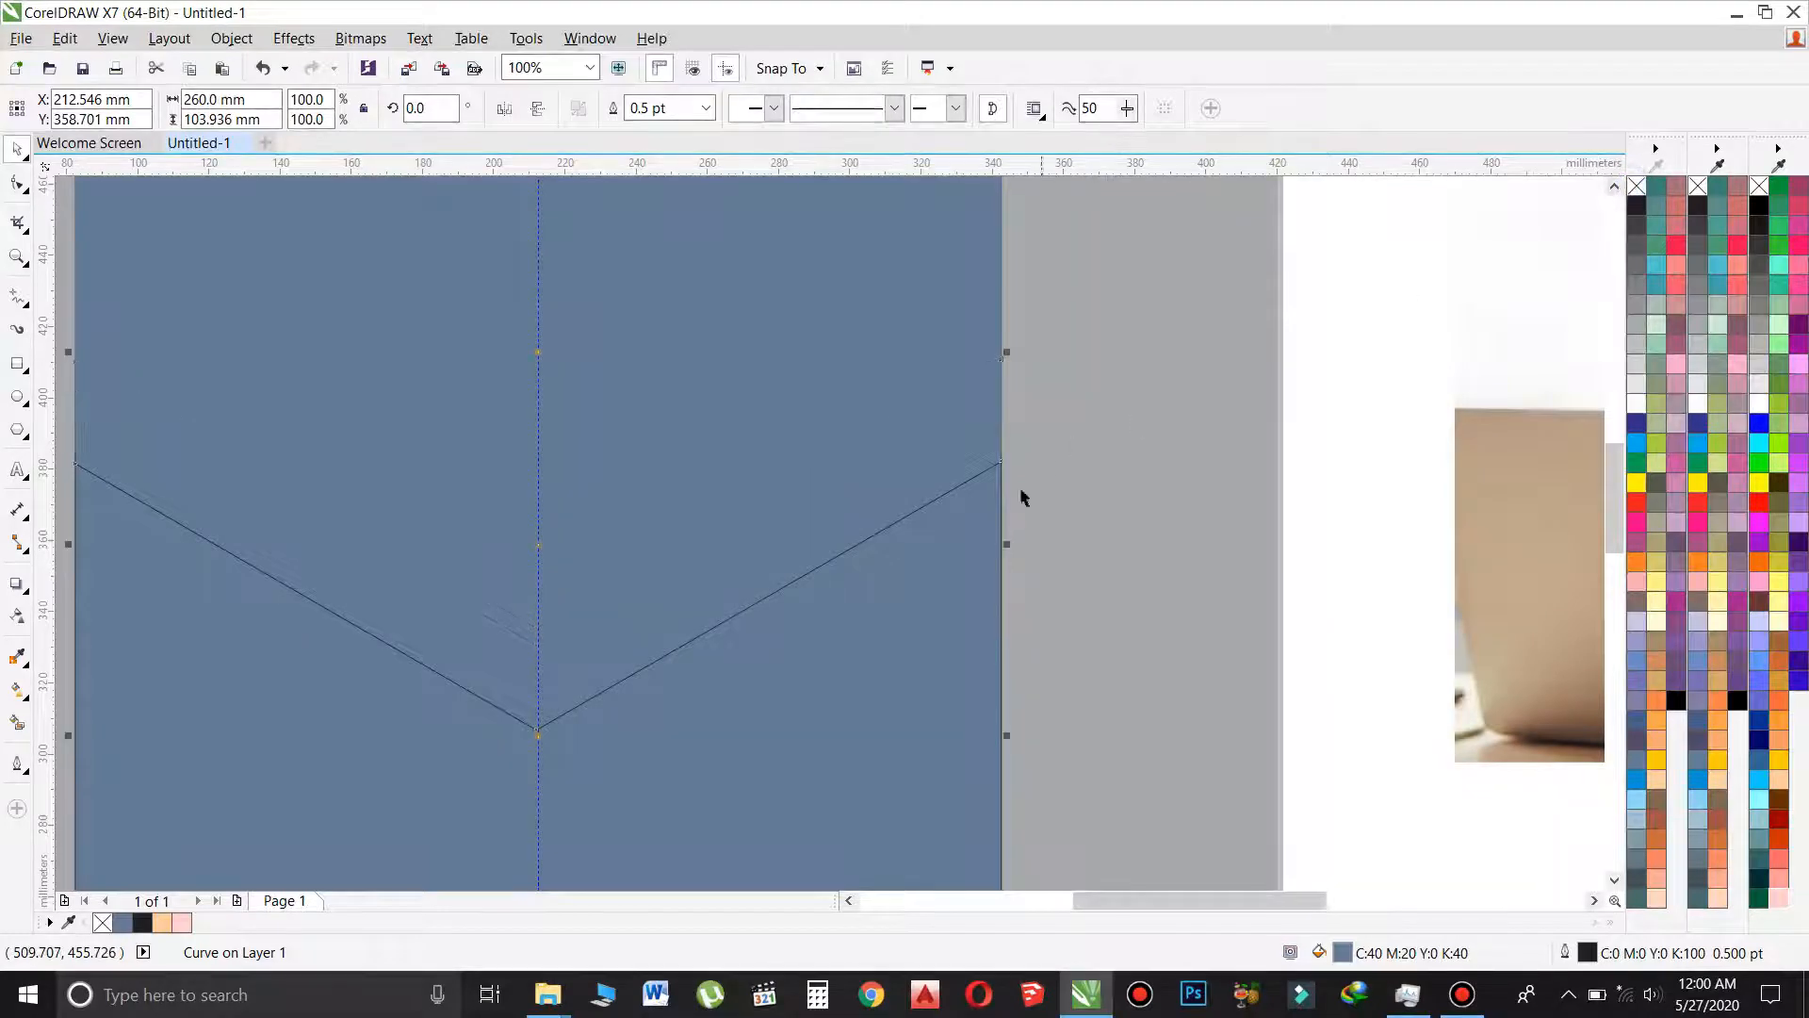
left_click(946, 566)
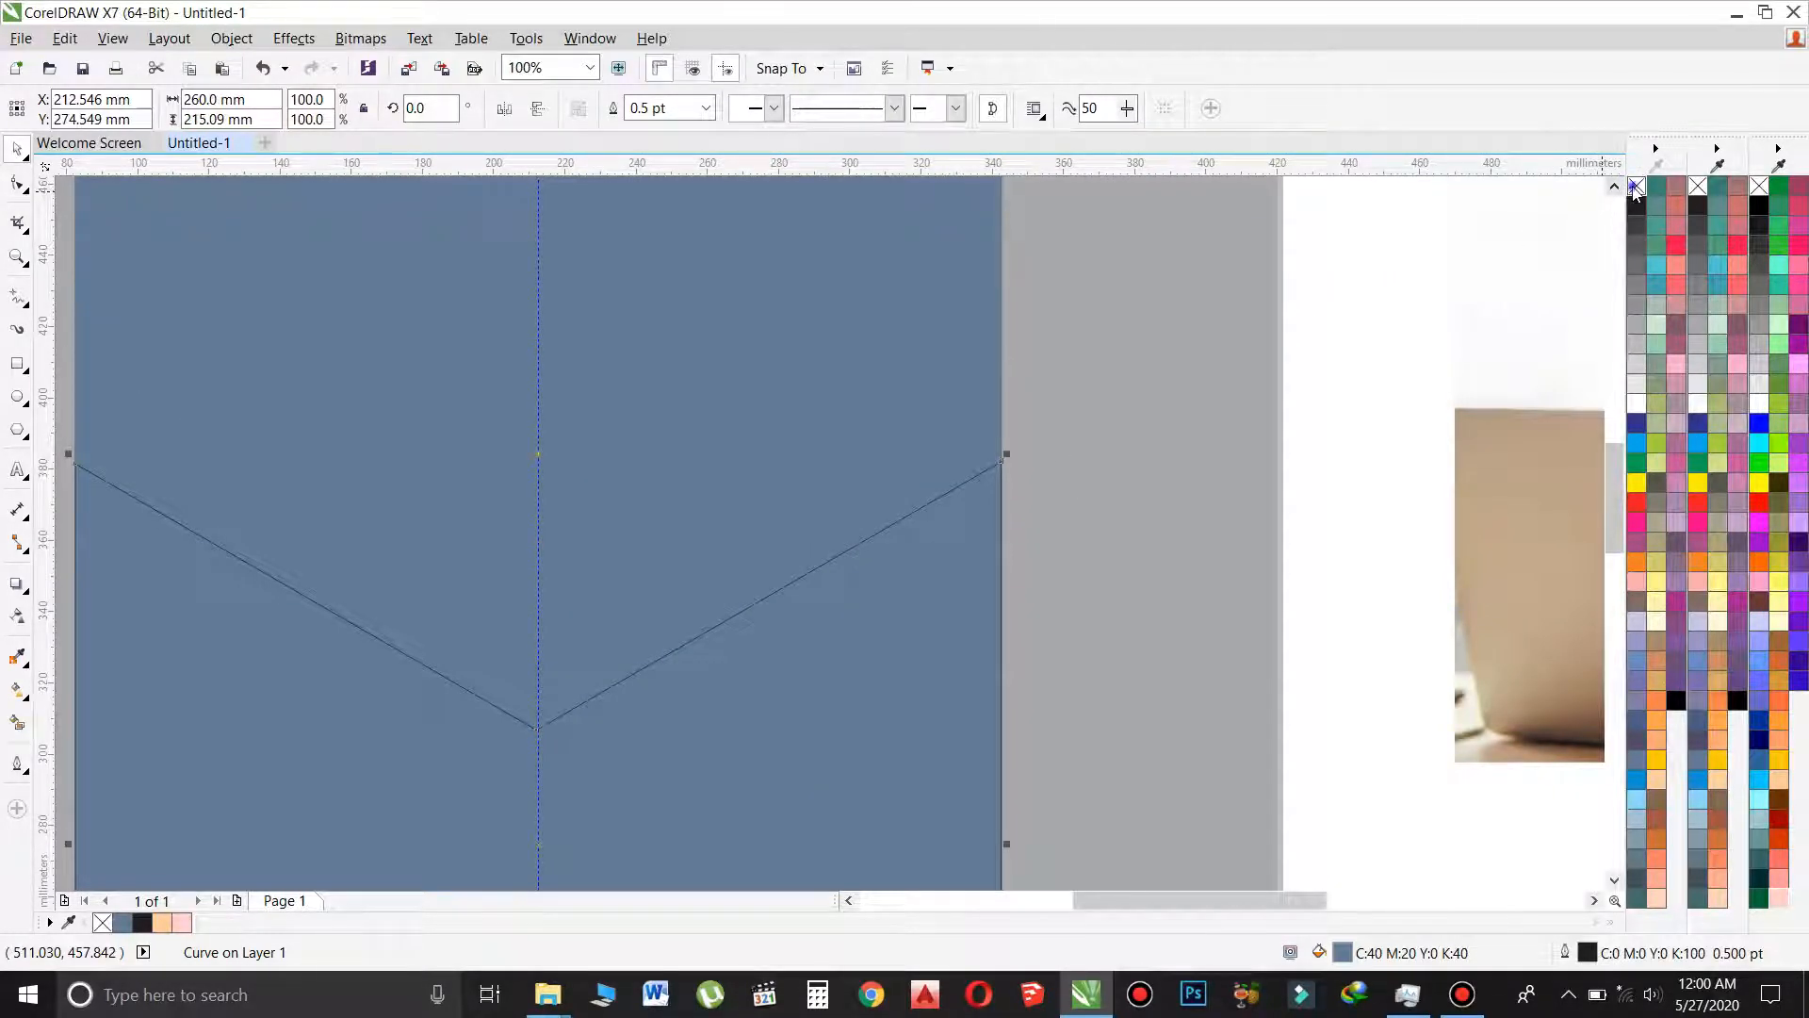
right_click(1636, 186)
Fill the lower area with Sand, the lower V-shaped band with Peach and the upper band with white.
scroll(609, 455, "down", 2)
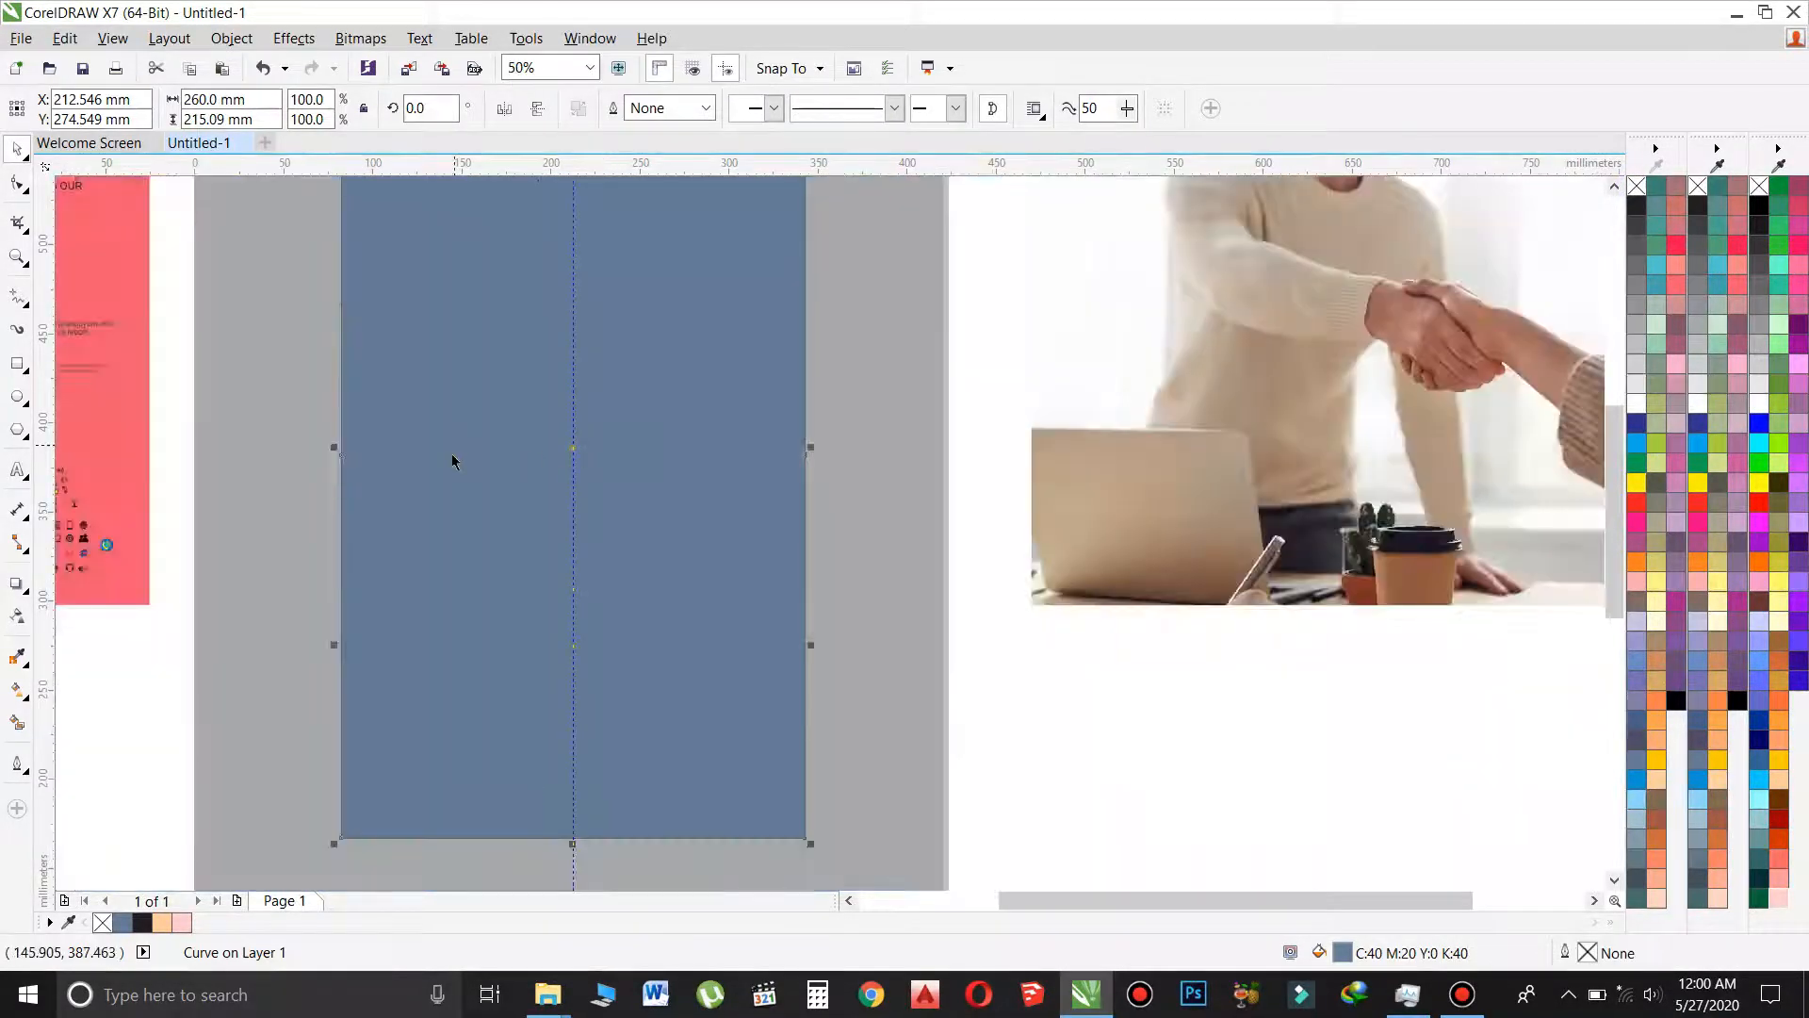
left_click(697, 643)
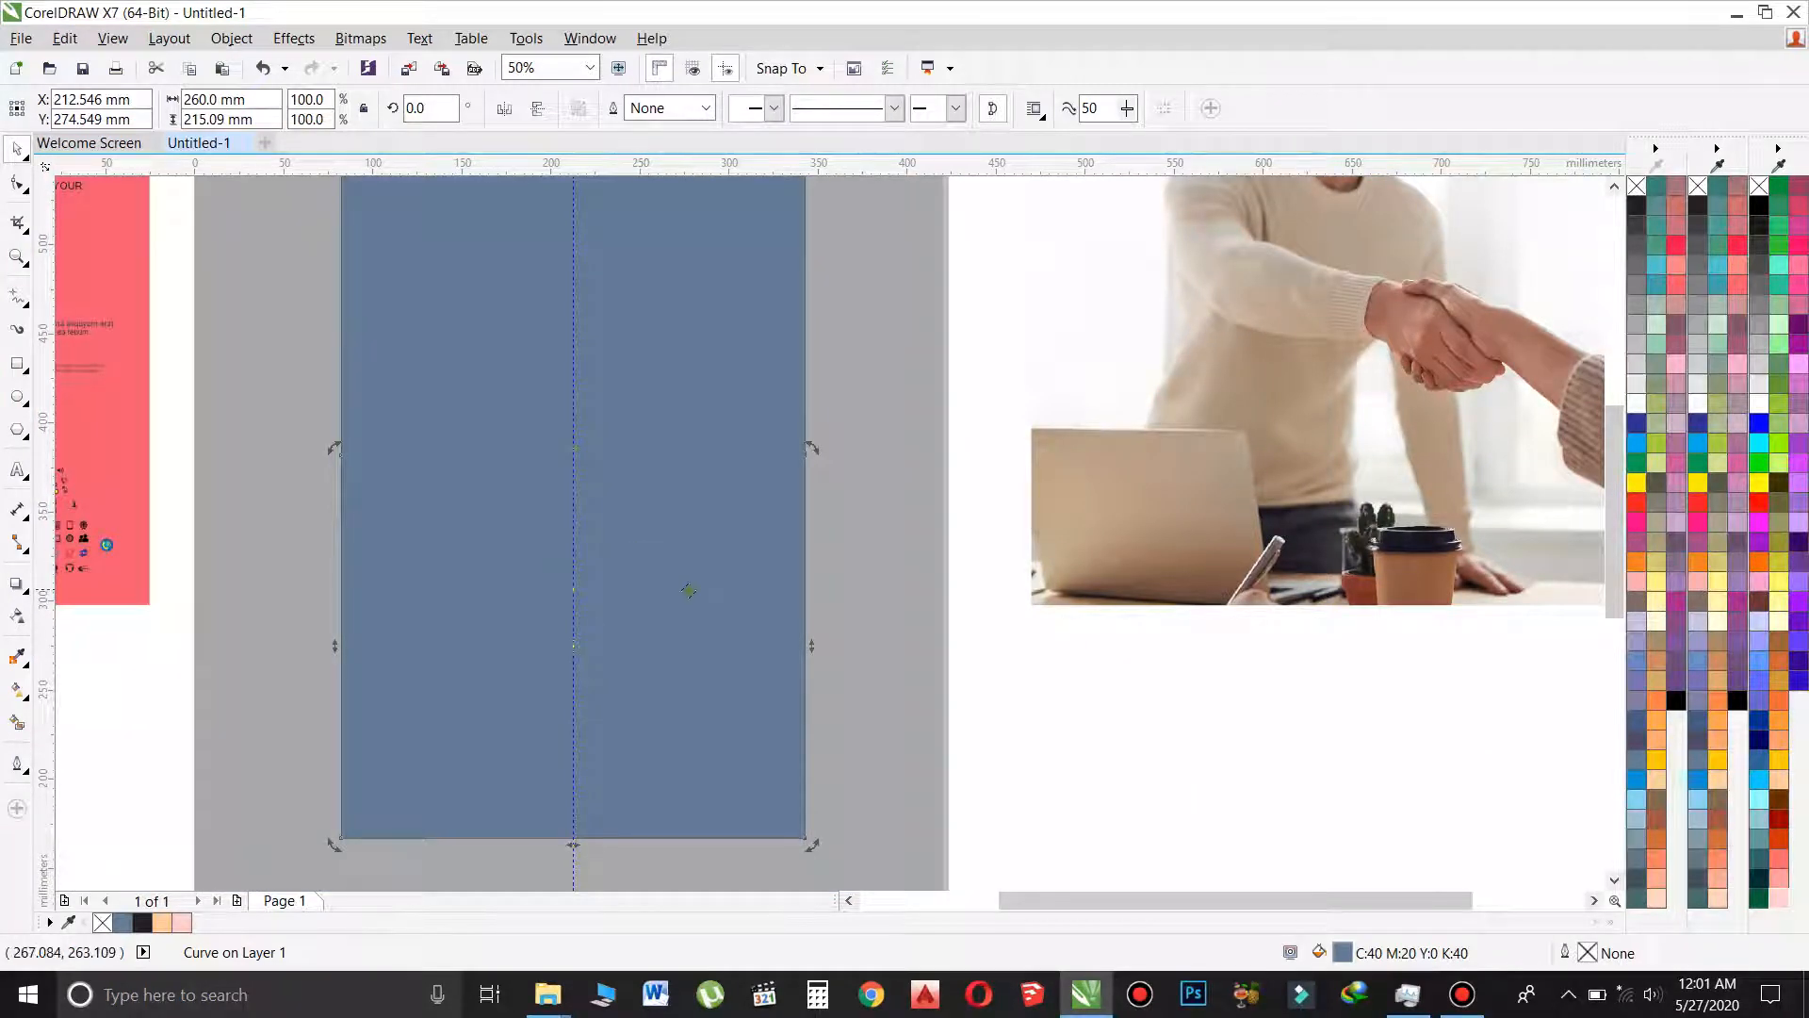
left_click(1778, 782)
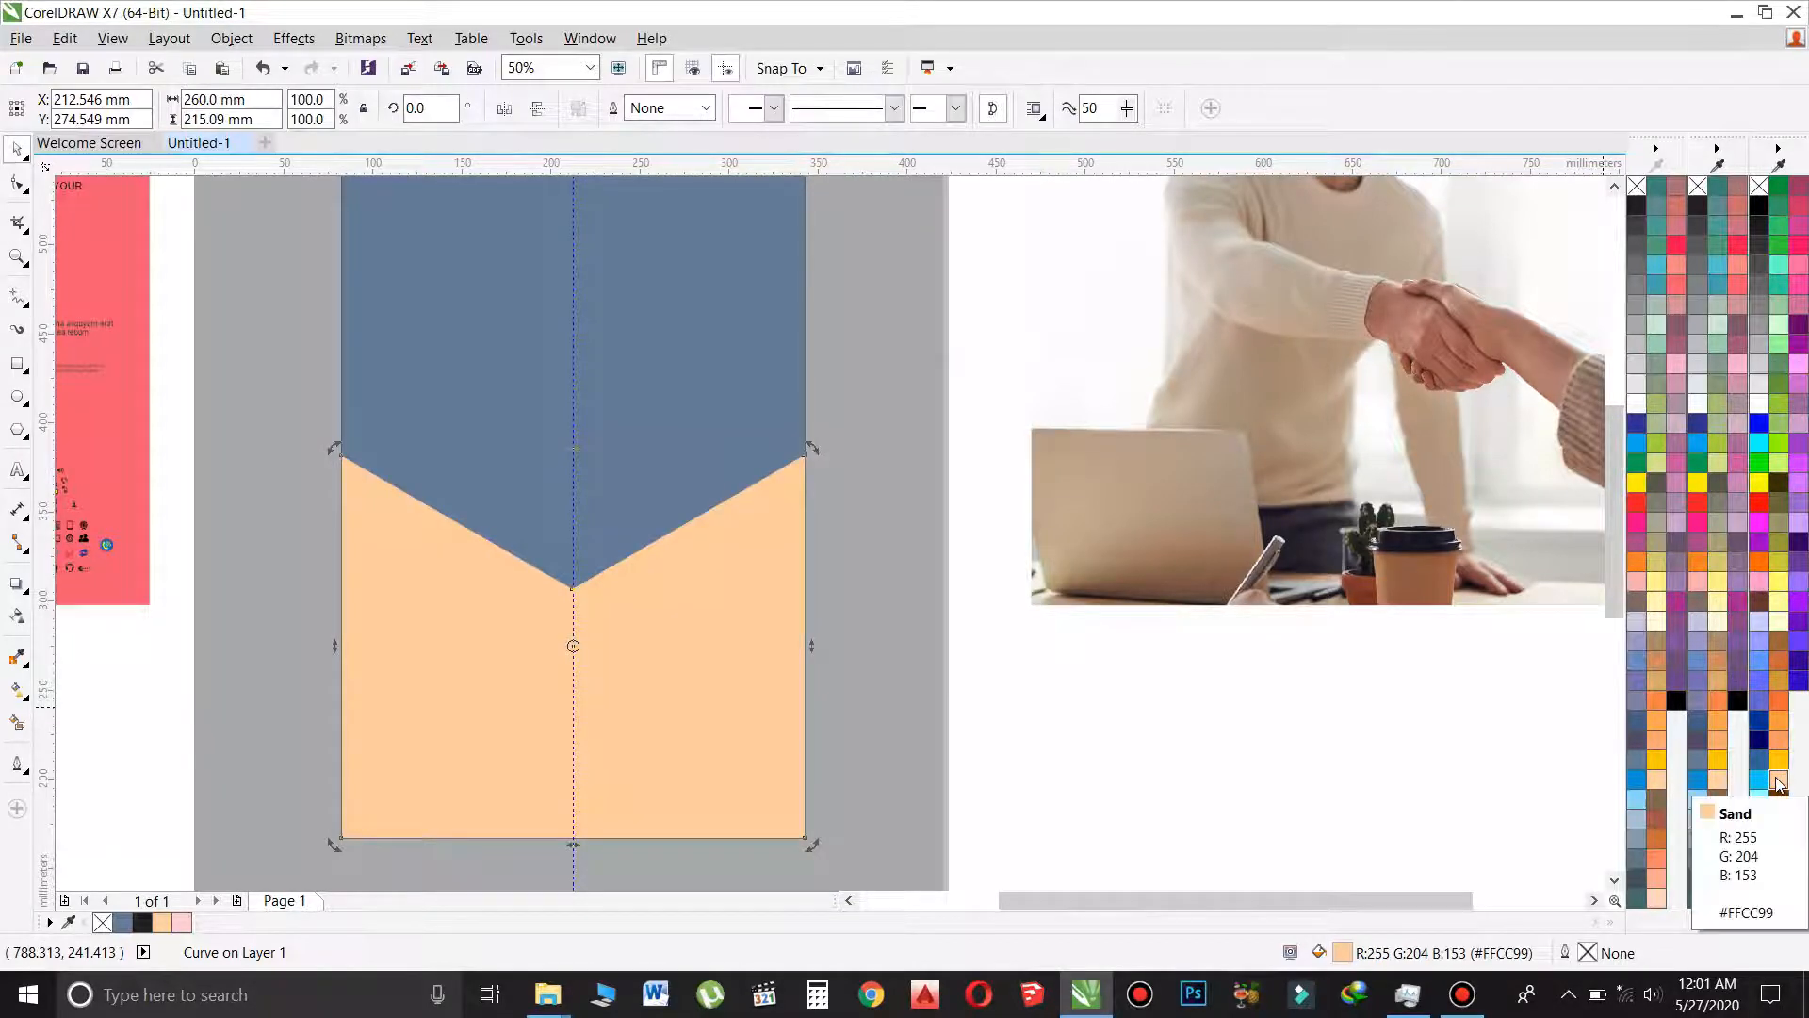
left_click(731, 483)
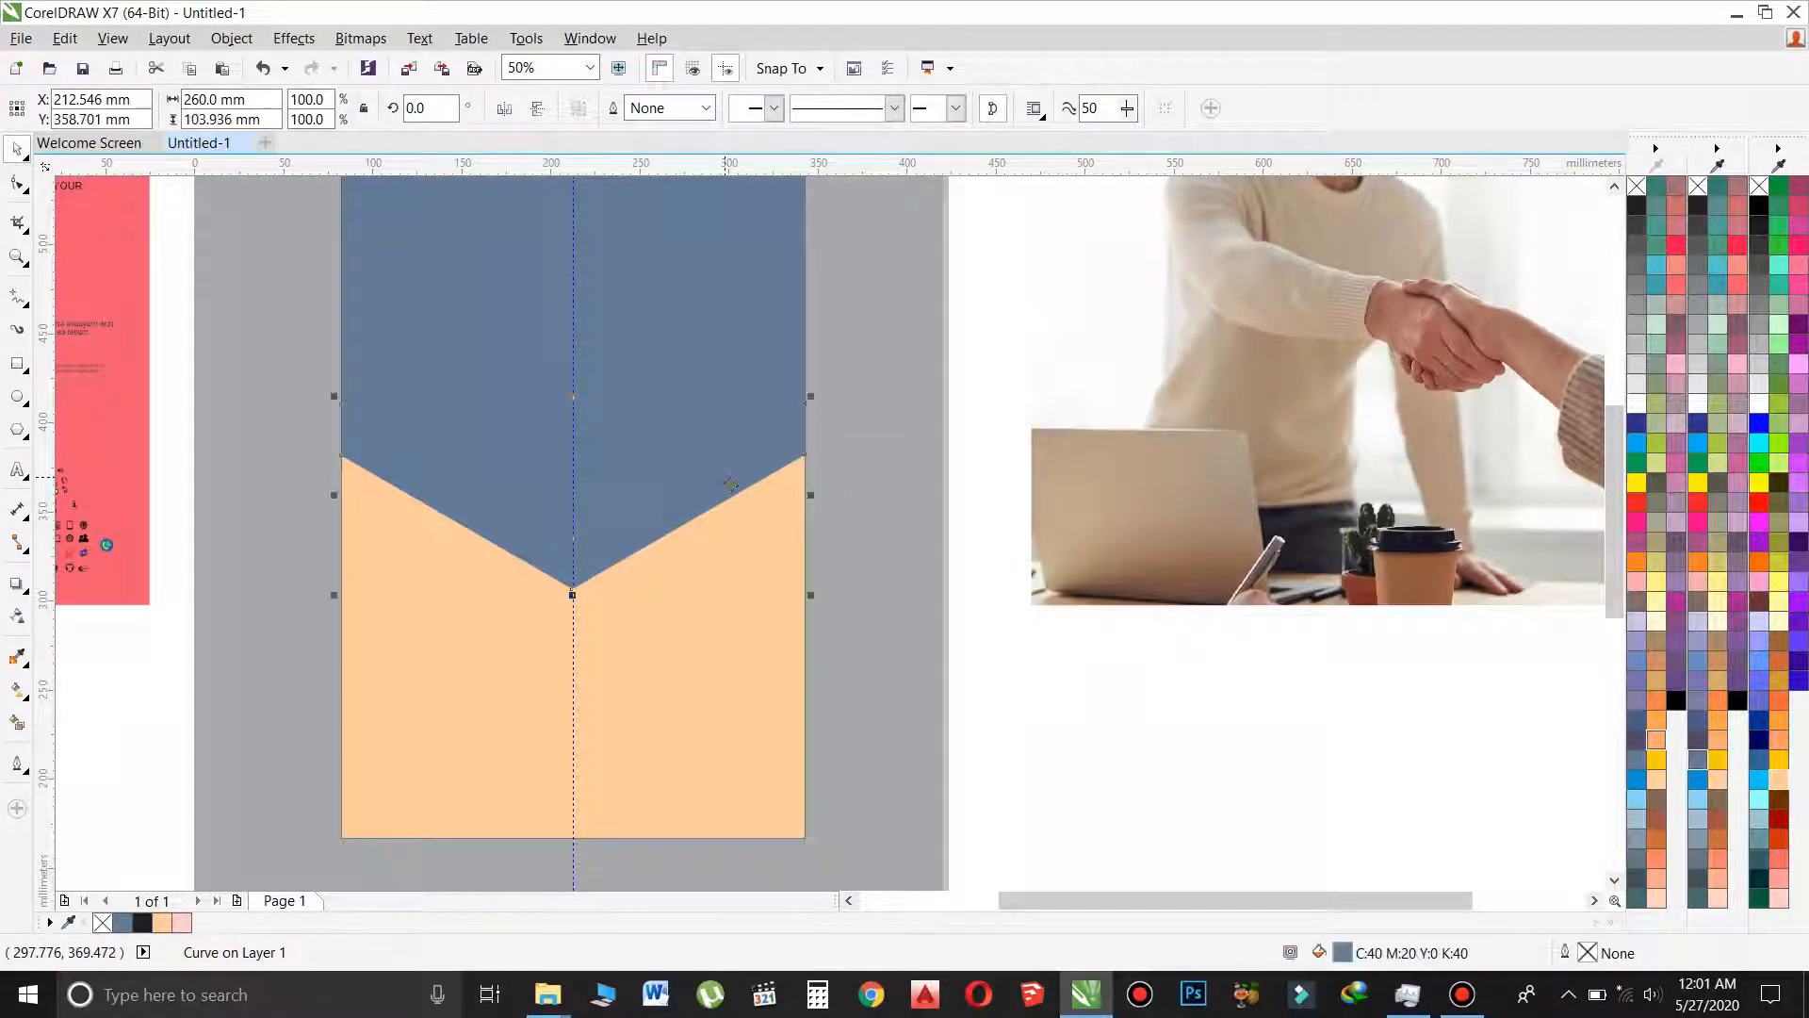
left_click(1777, 732)
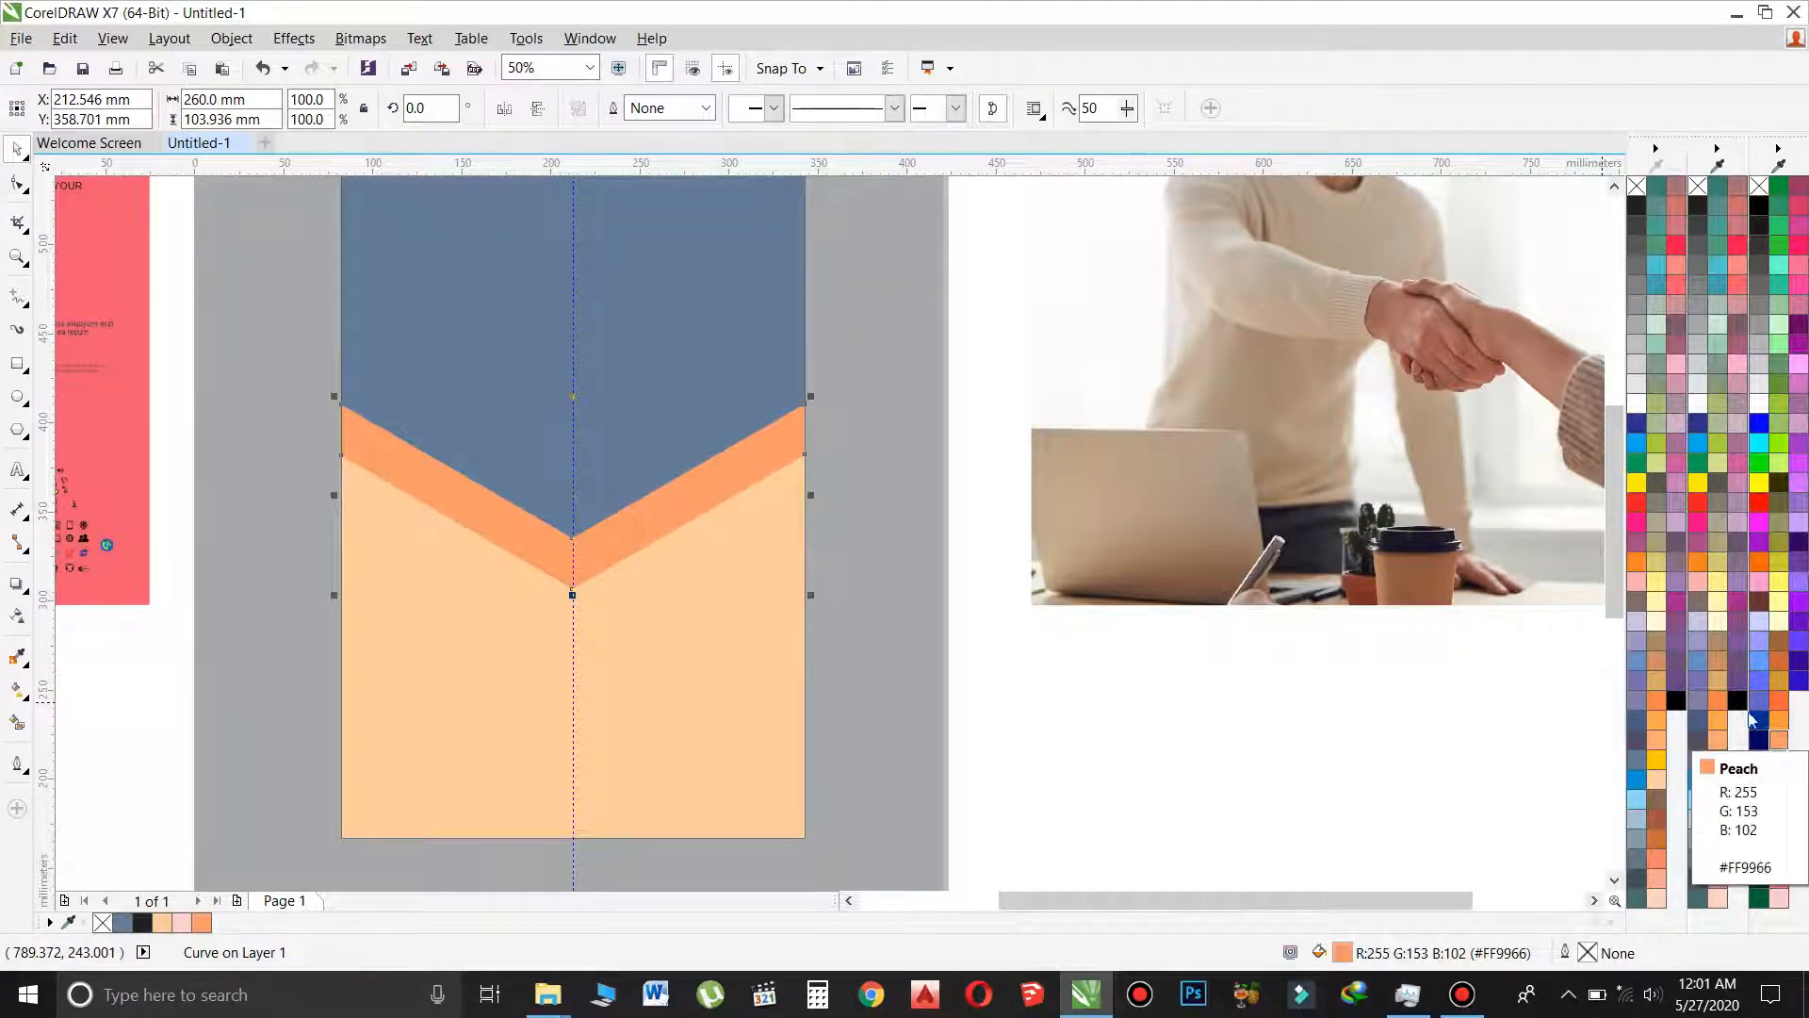
left_click(754, 415)
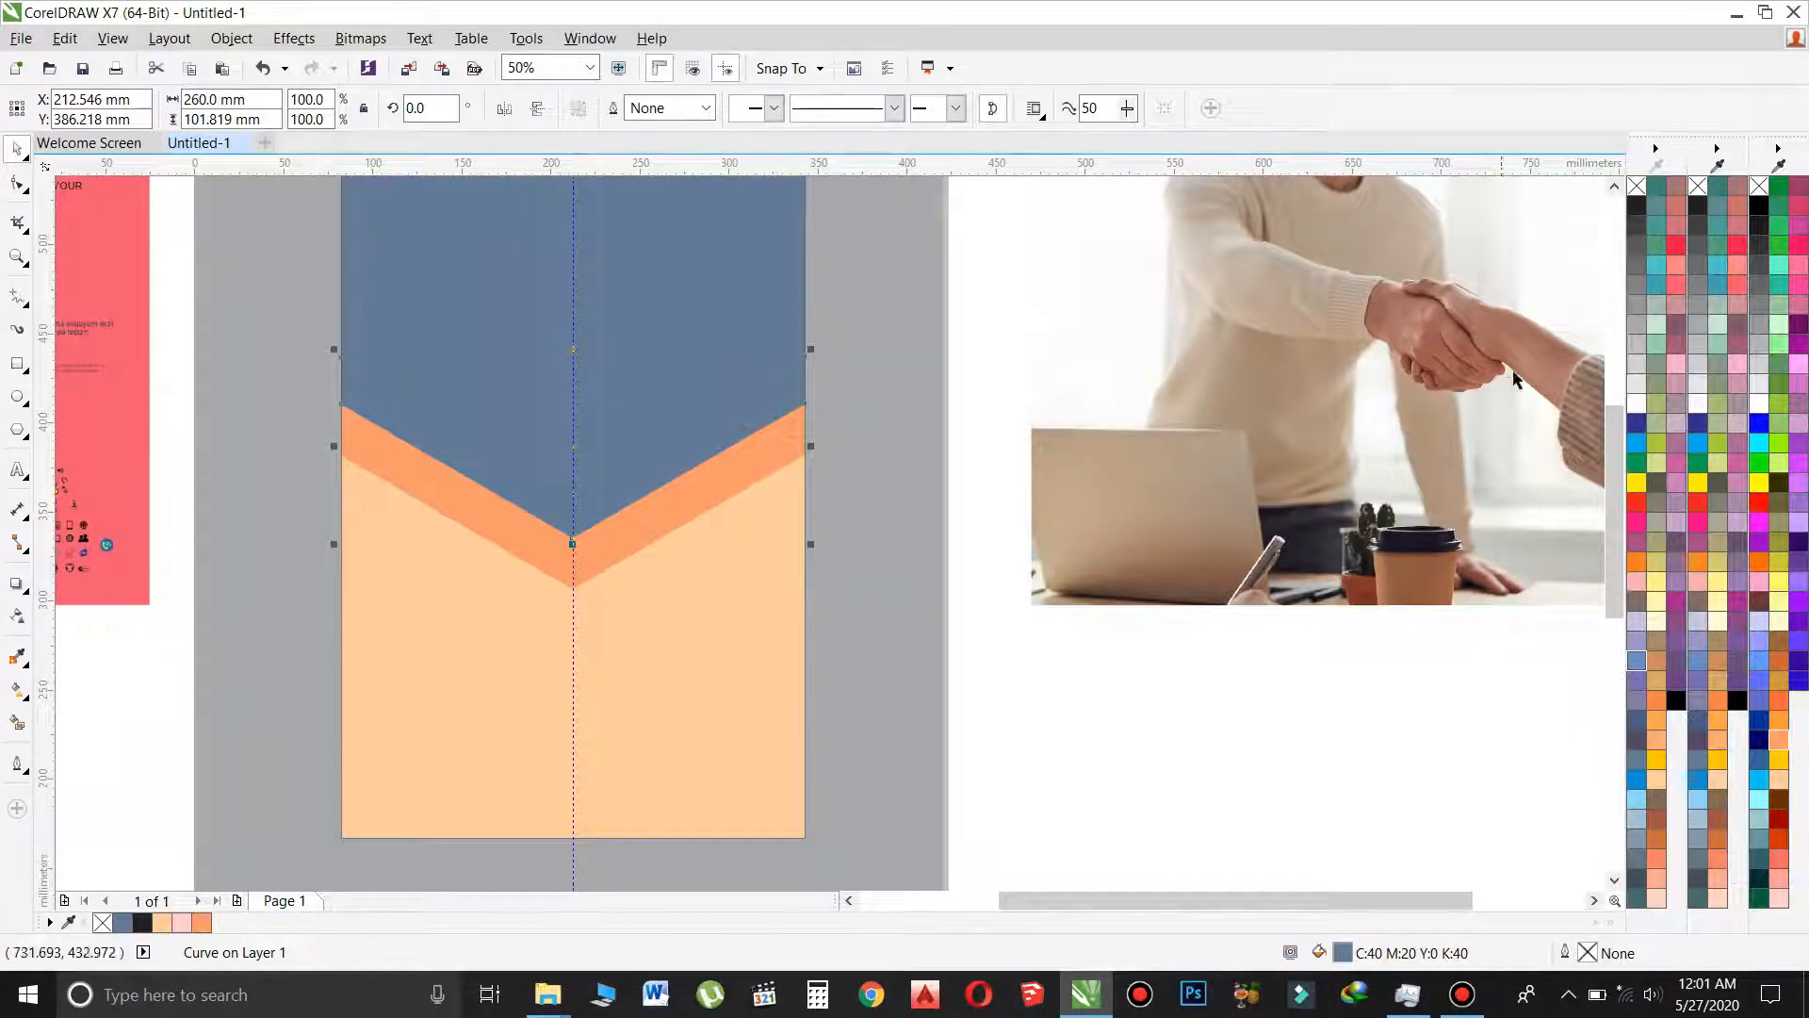
left_click(1636, 409)
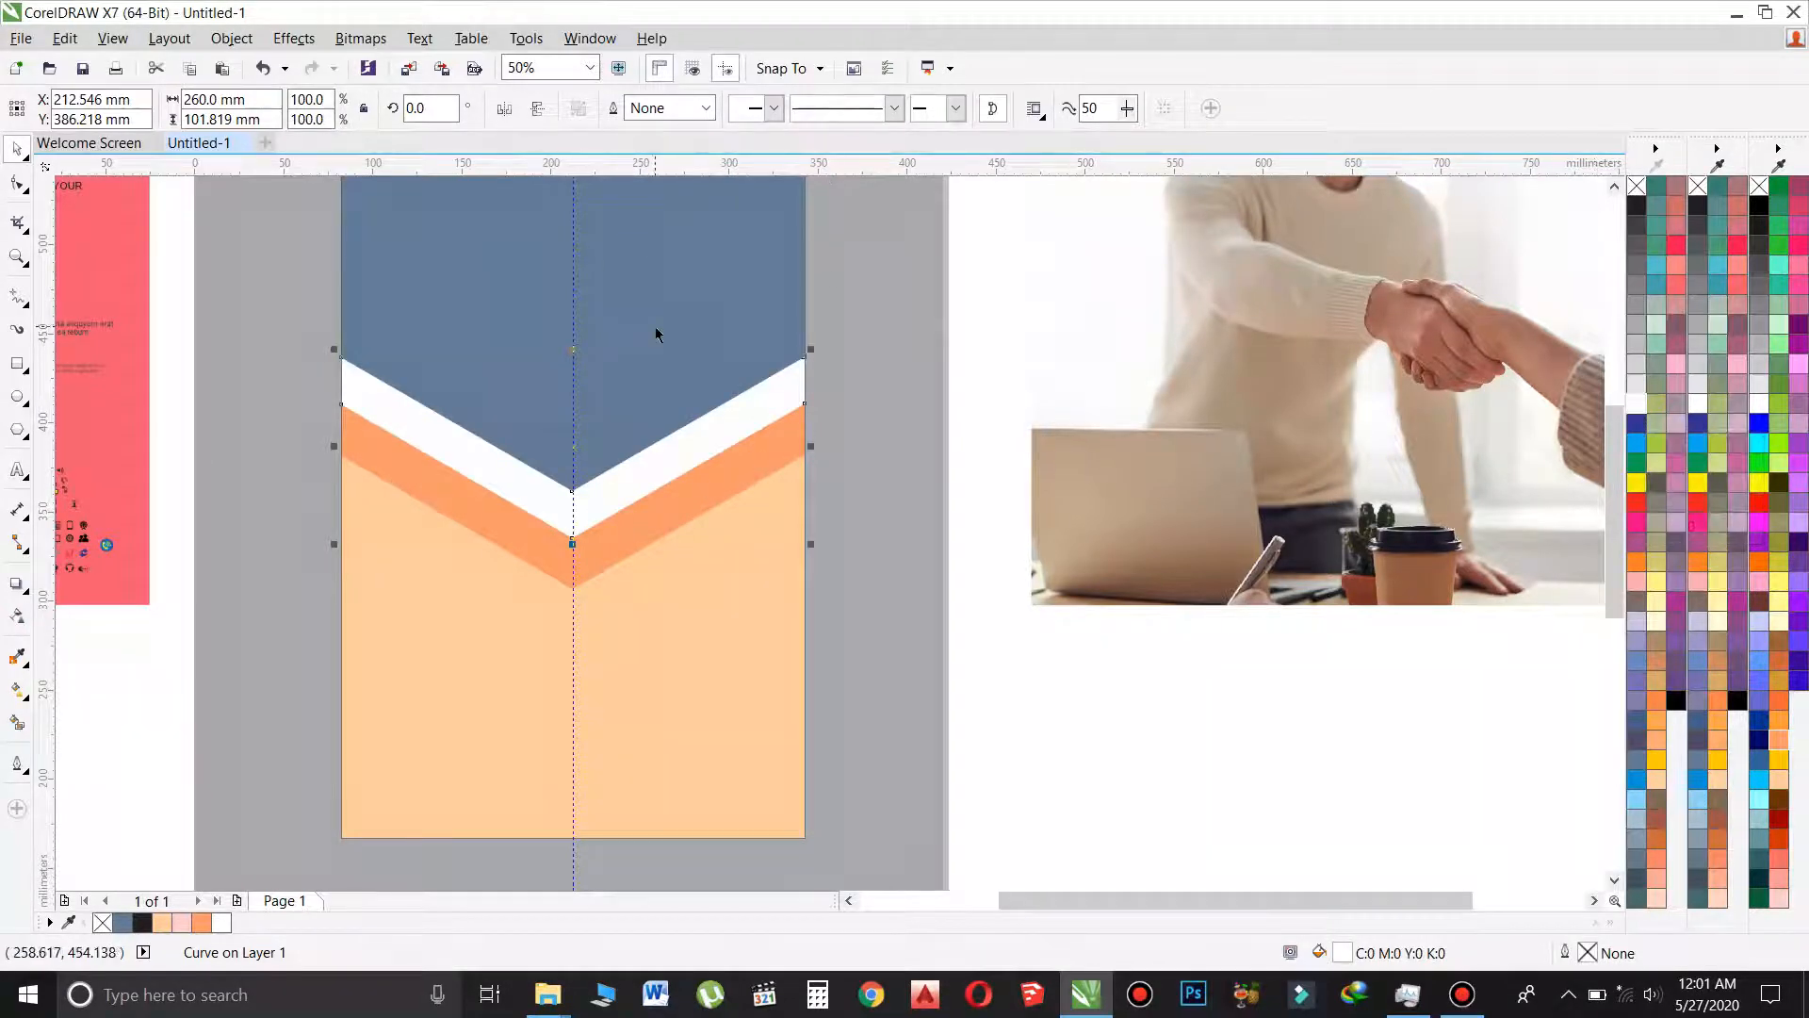
Delete the vertical guideline running through the flyer's centre.
scroll(657, 334, "down", 1)
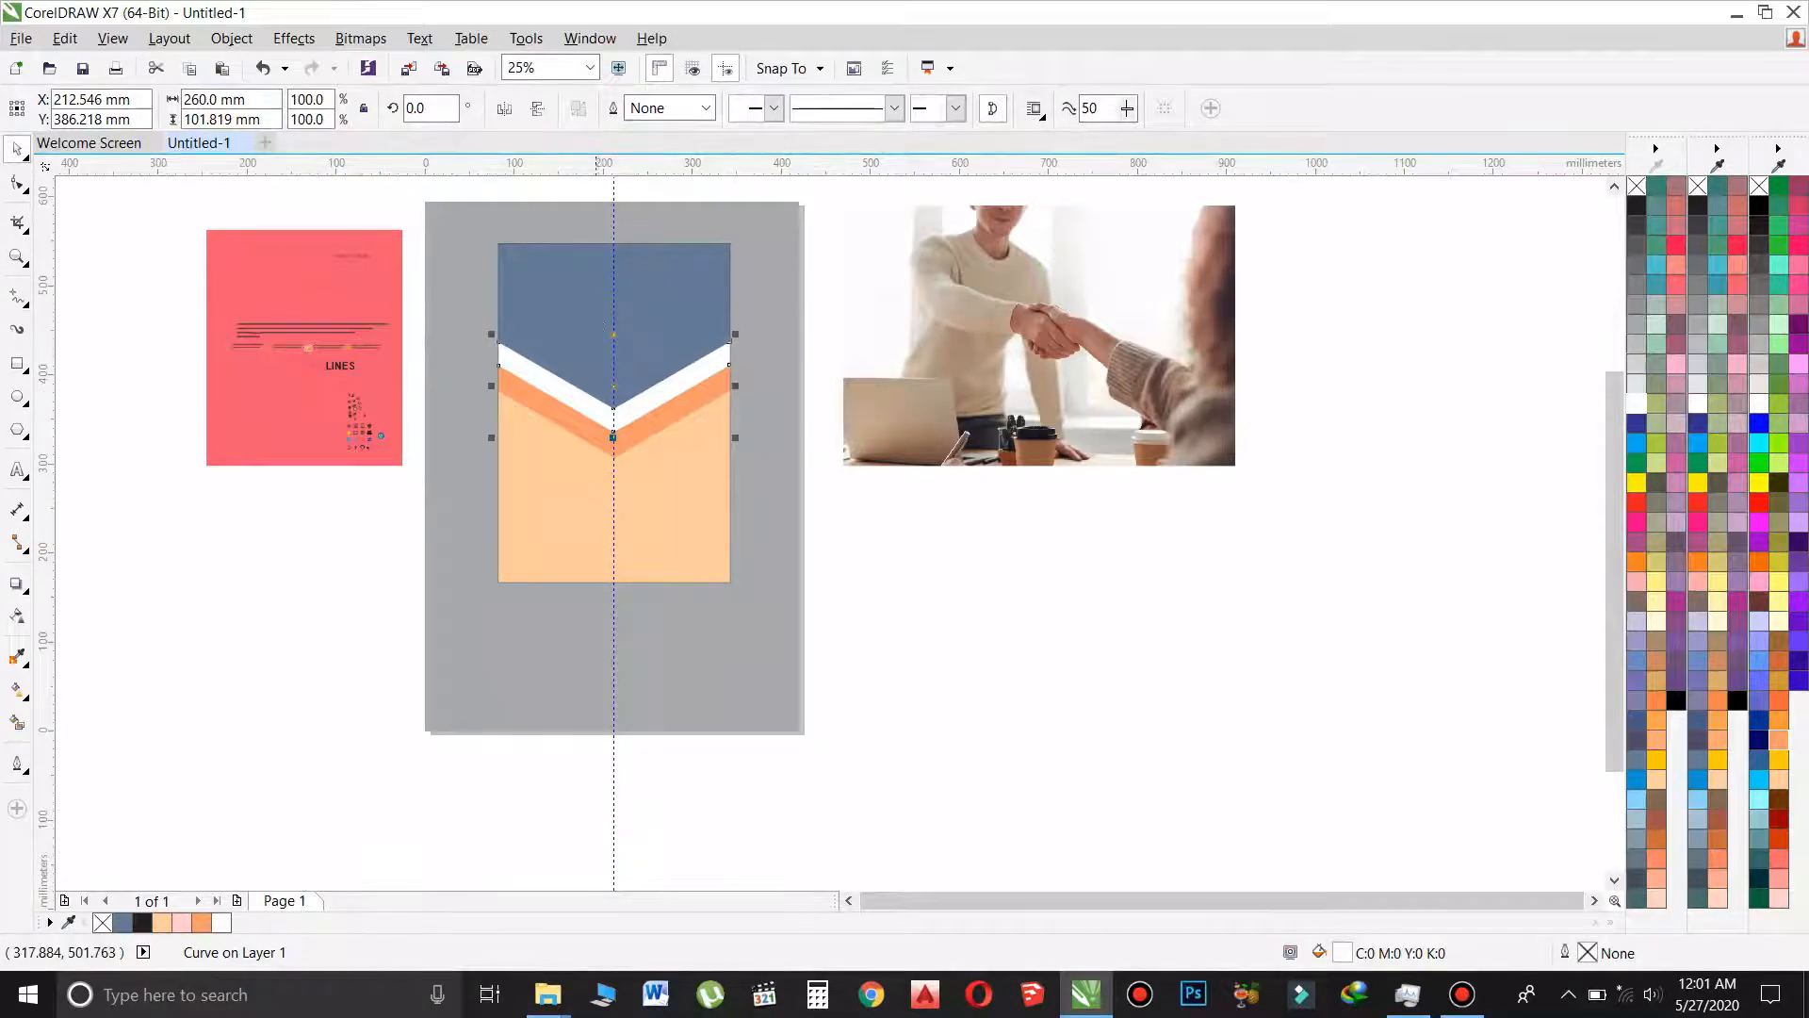
left_click(613, 628)
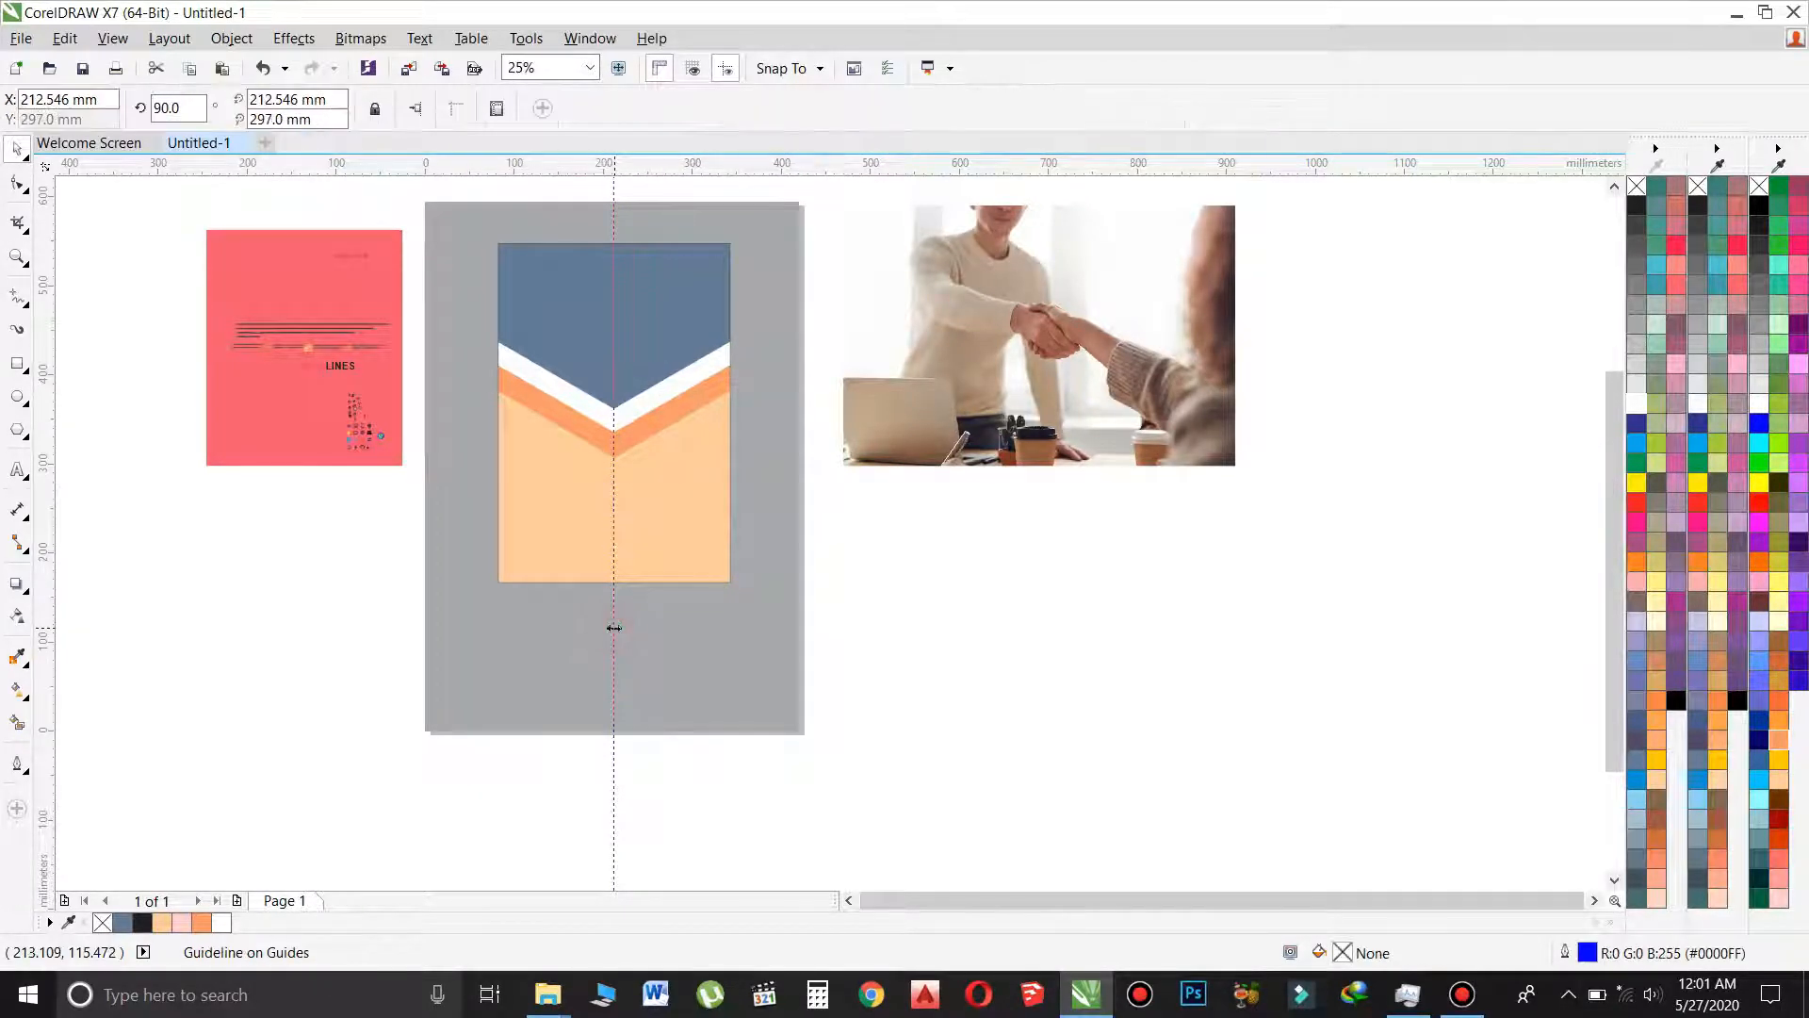
right_click(613, 628)
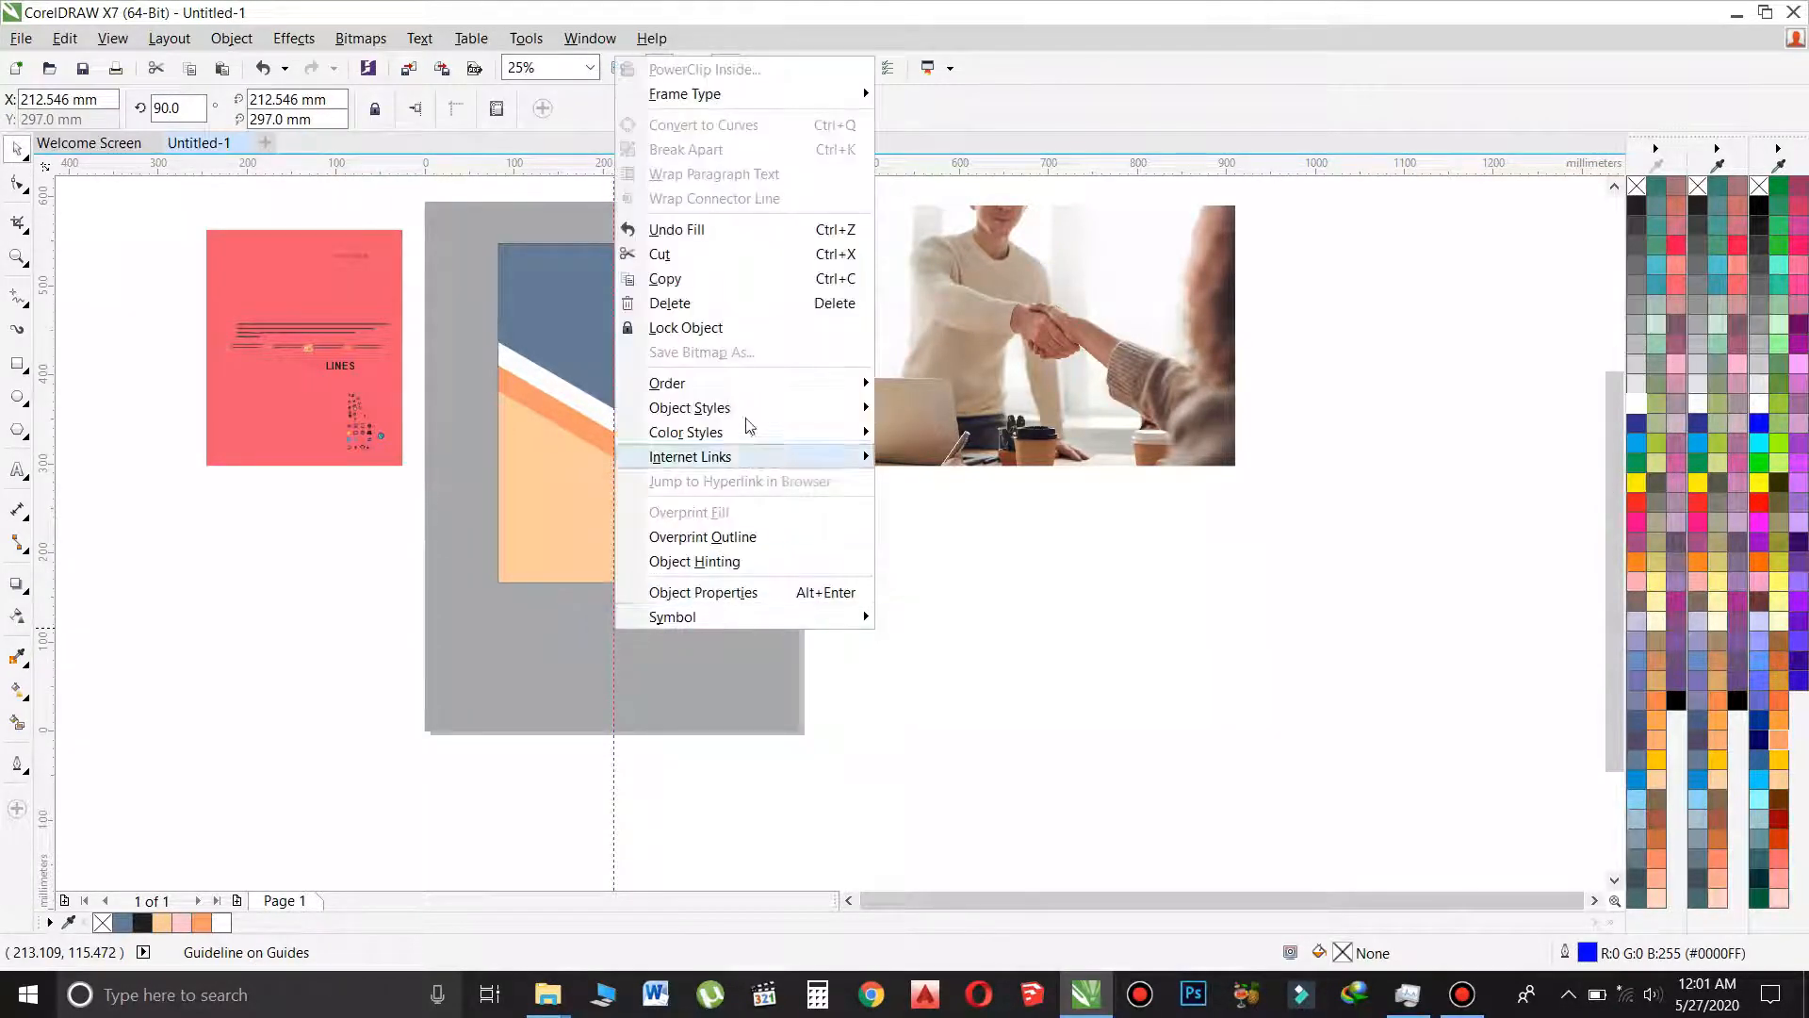
left_click(729, 304)
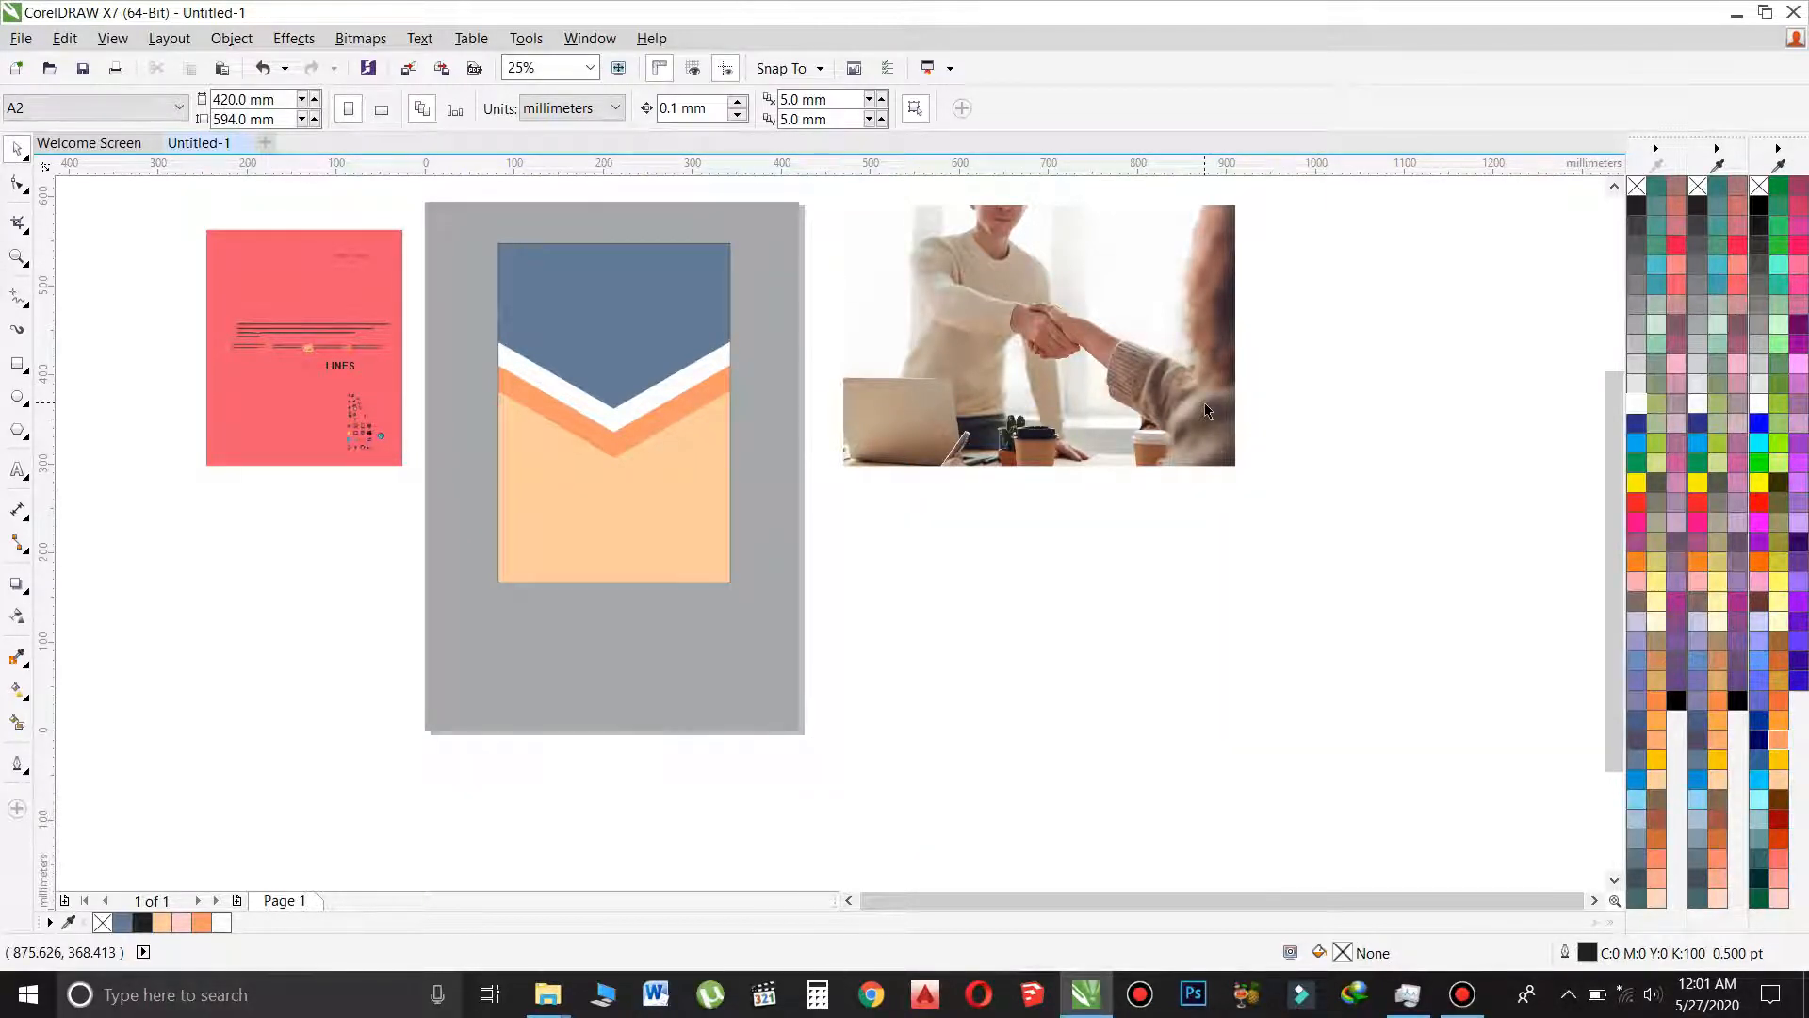
key("XF86MonBrightnessDown")
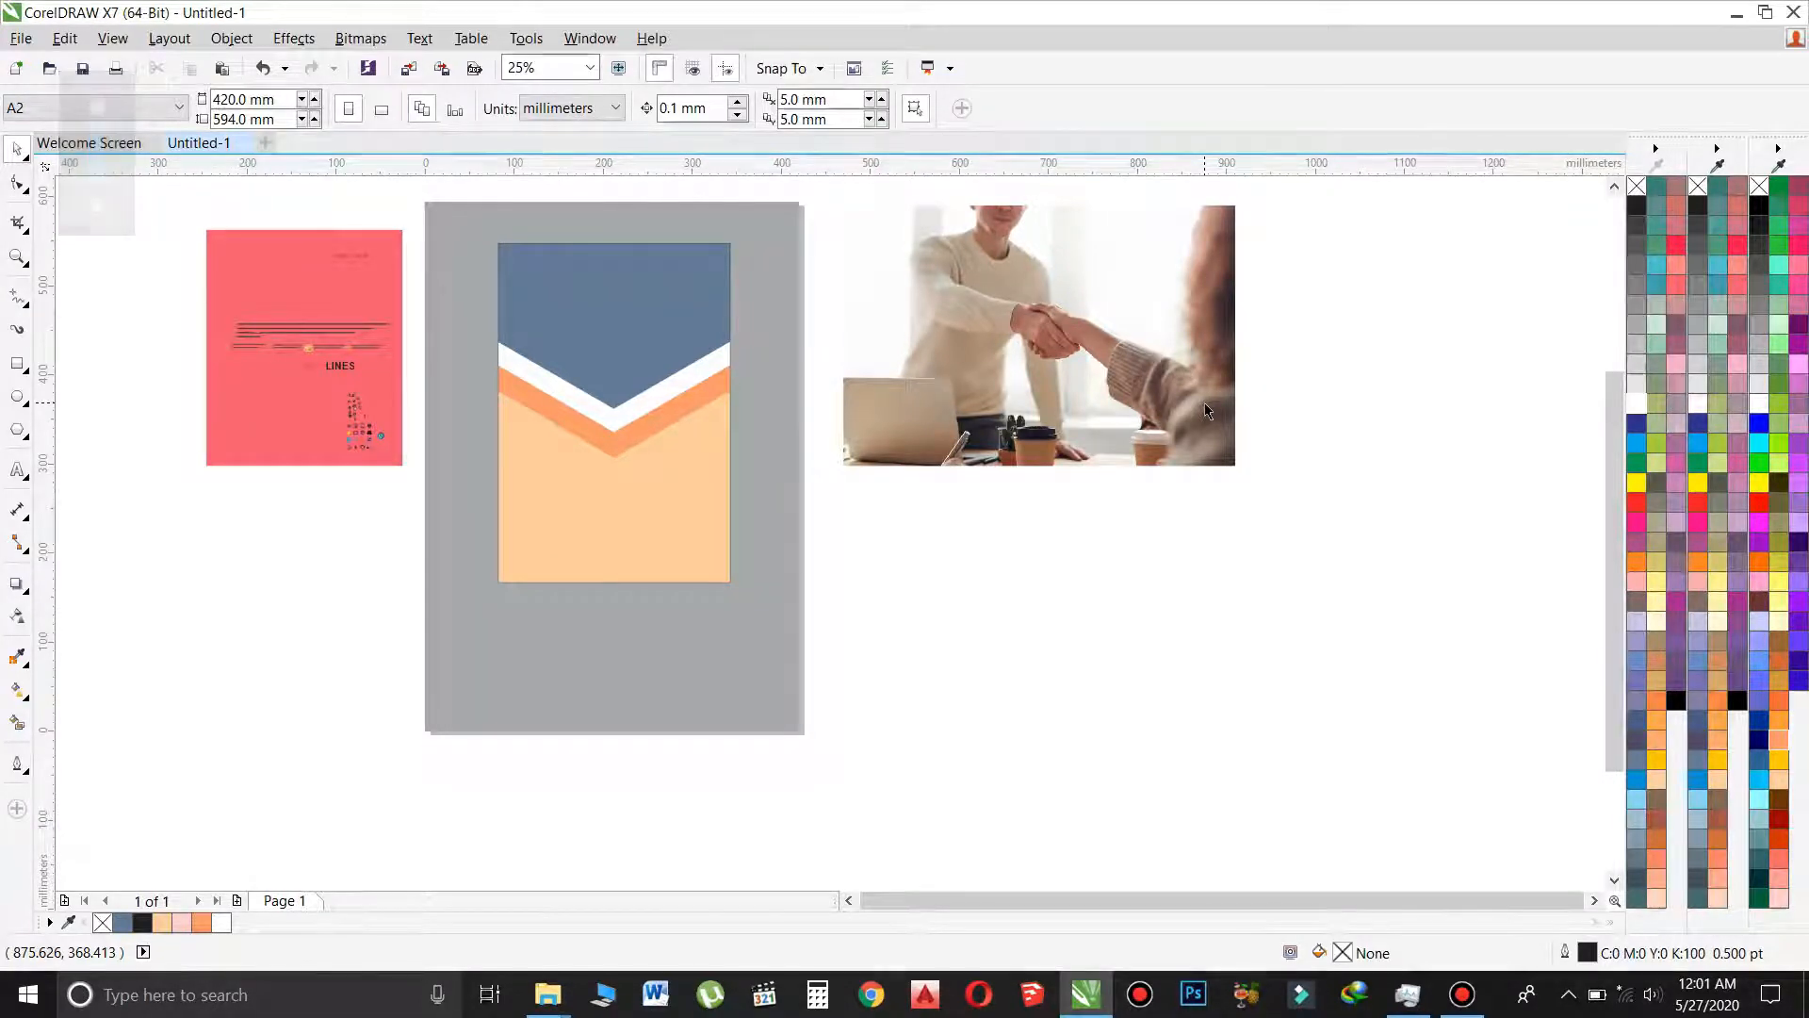
PowerClip the handshake photo inside the blue-grey upper section of the flyer.
left_click(1189, 380)
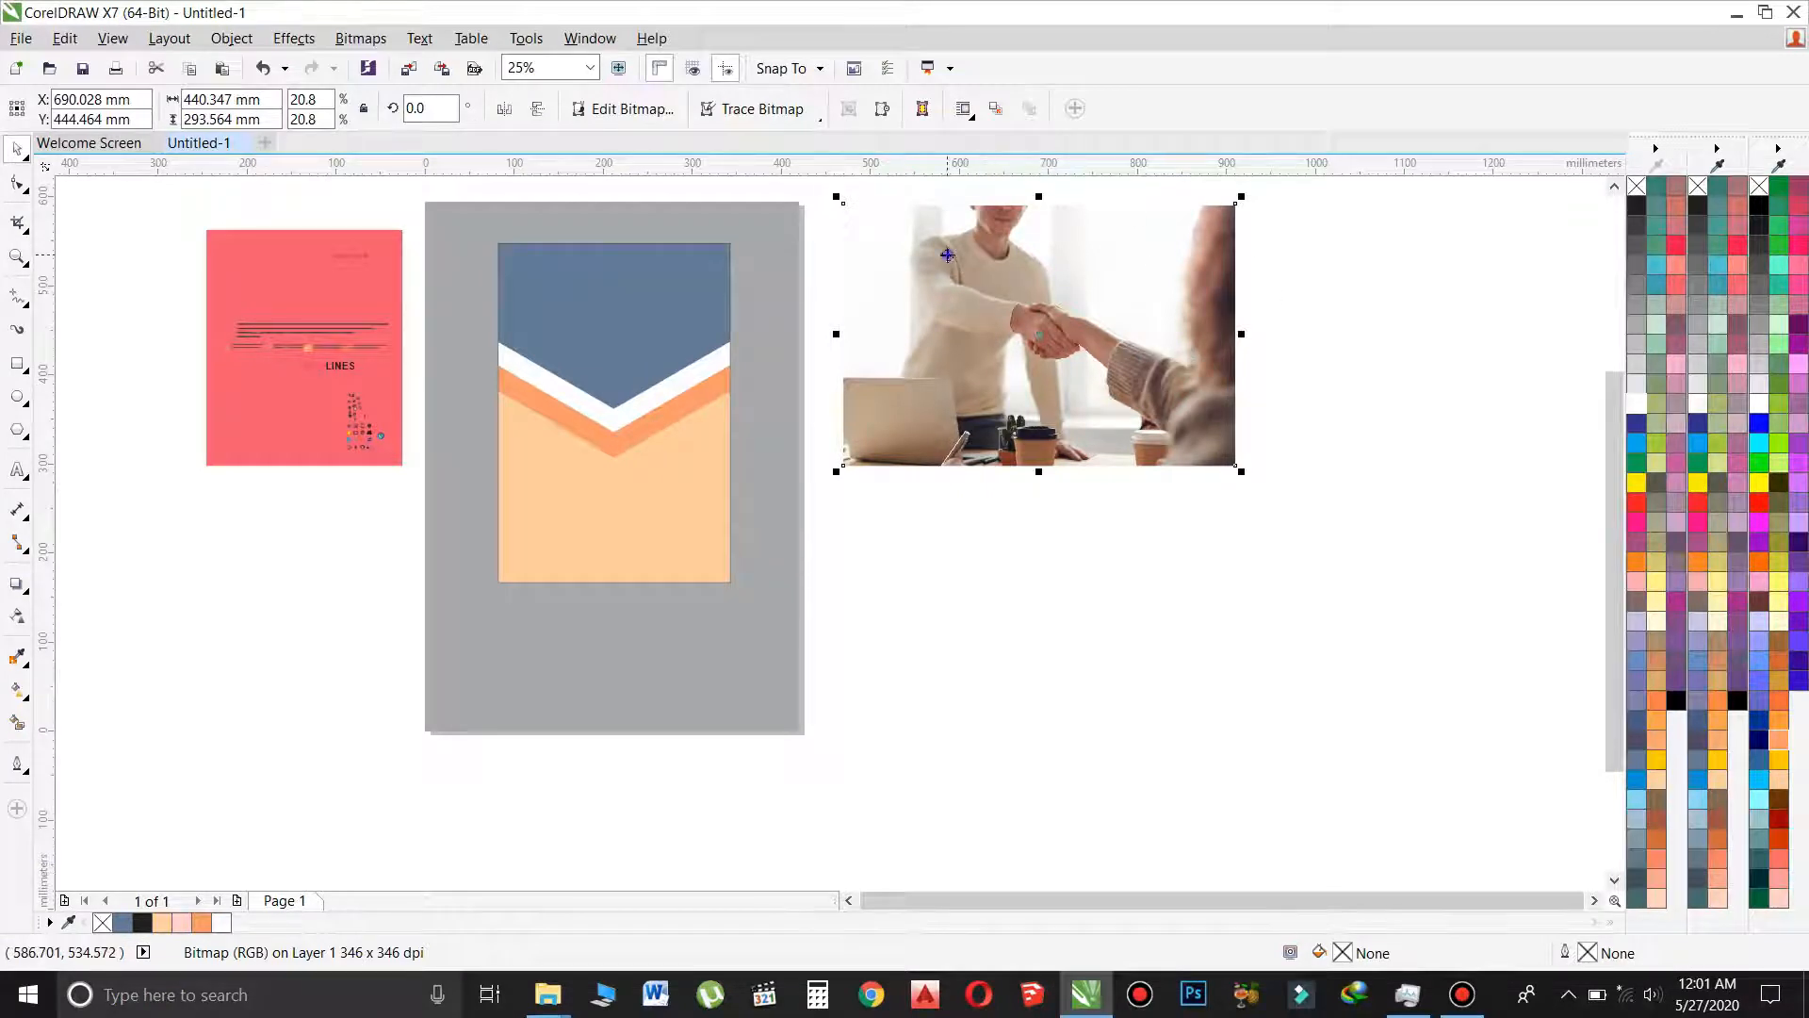
right_click(948, 258)
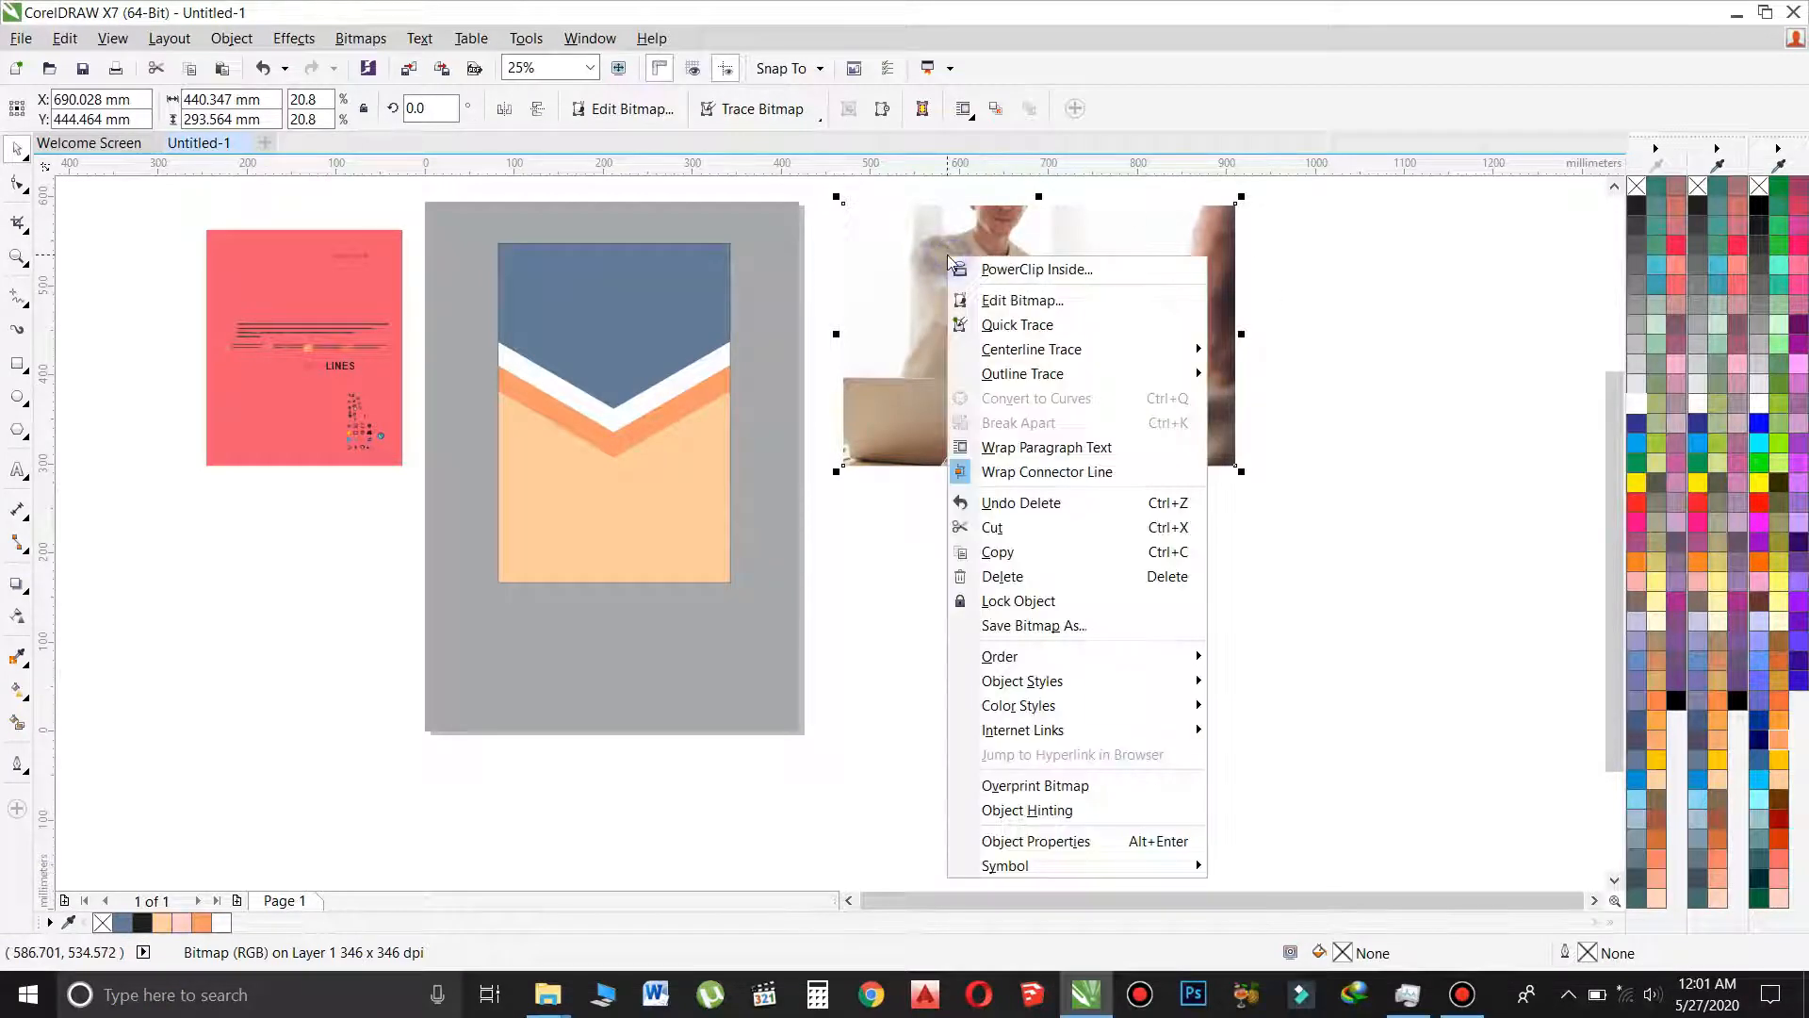
left_click(999, 271)
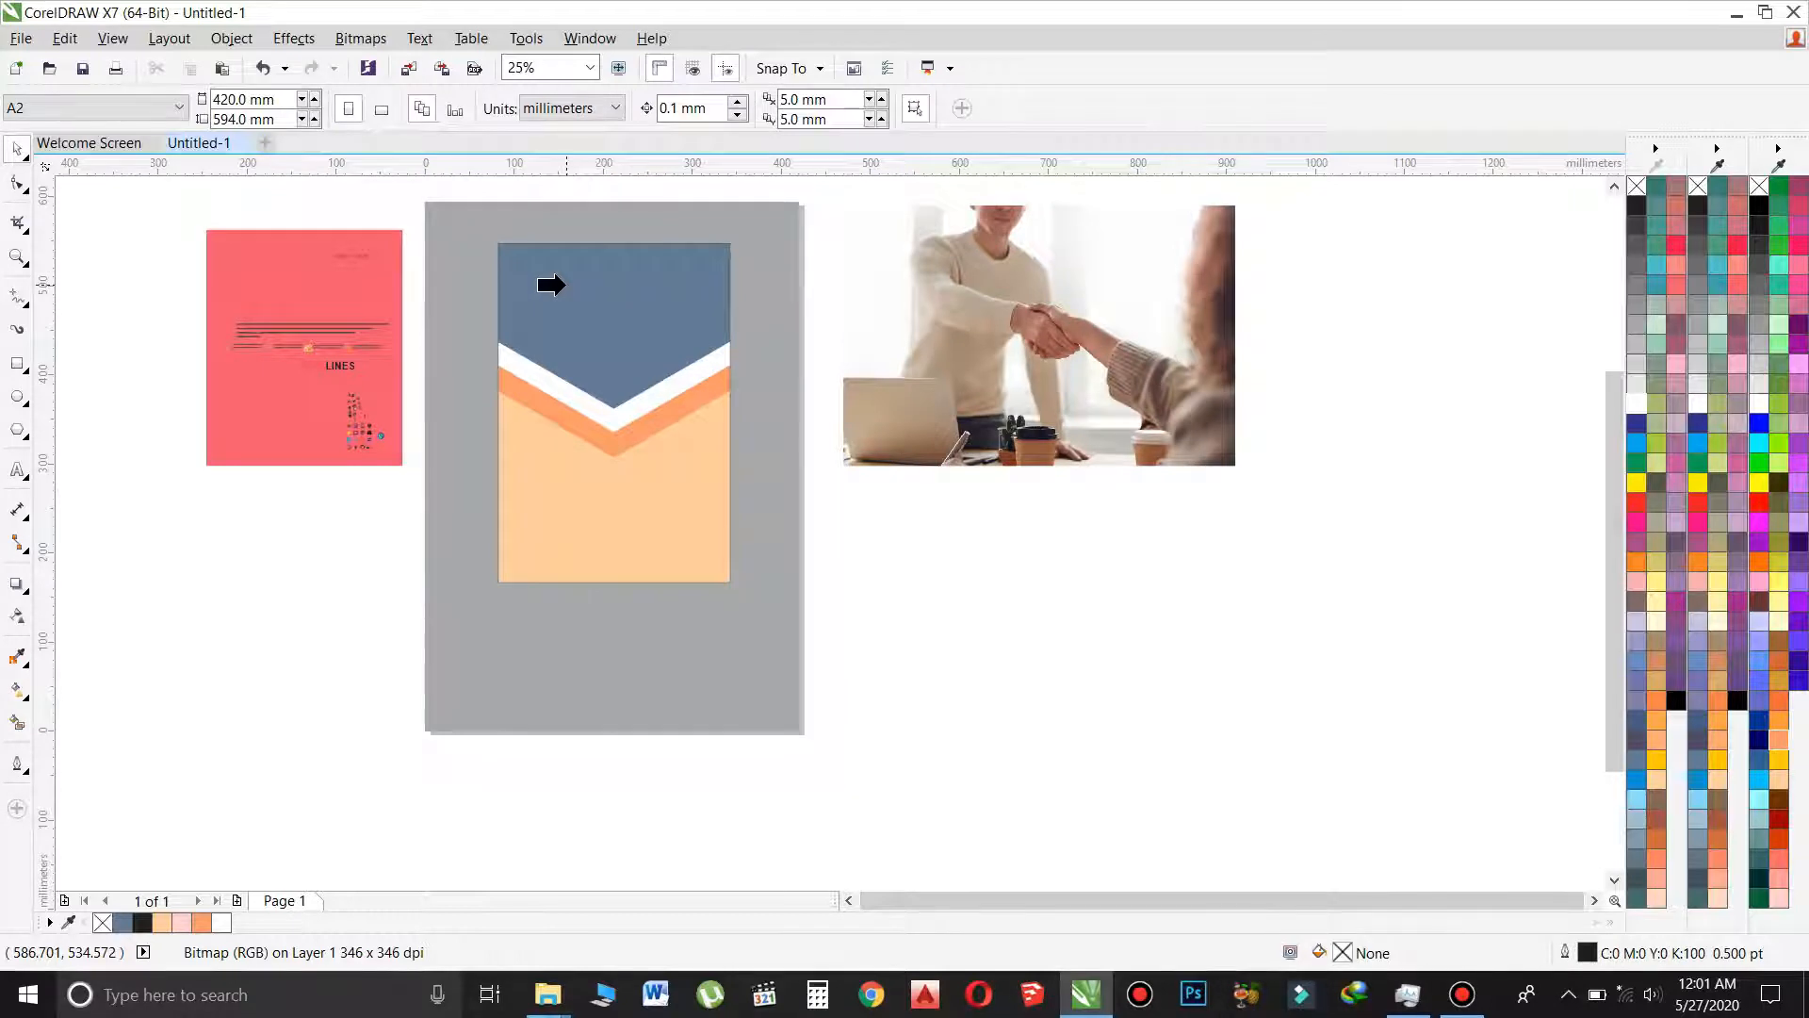
left_click(552, 285)
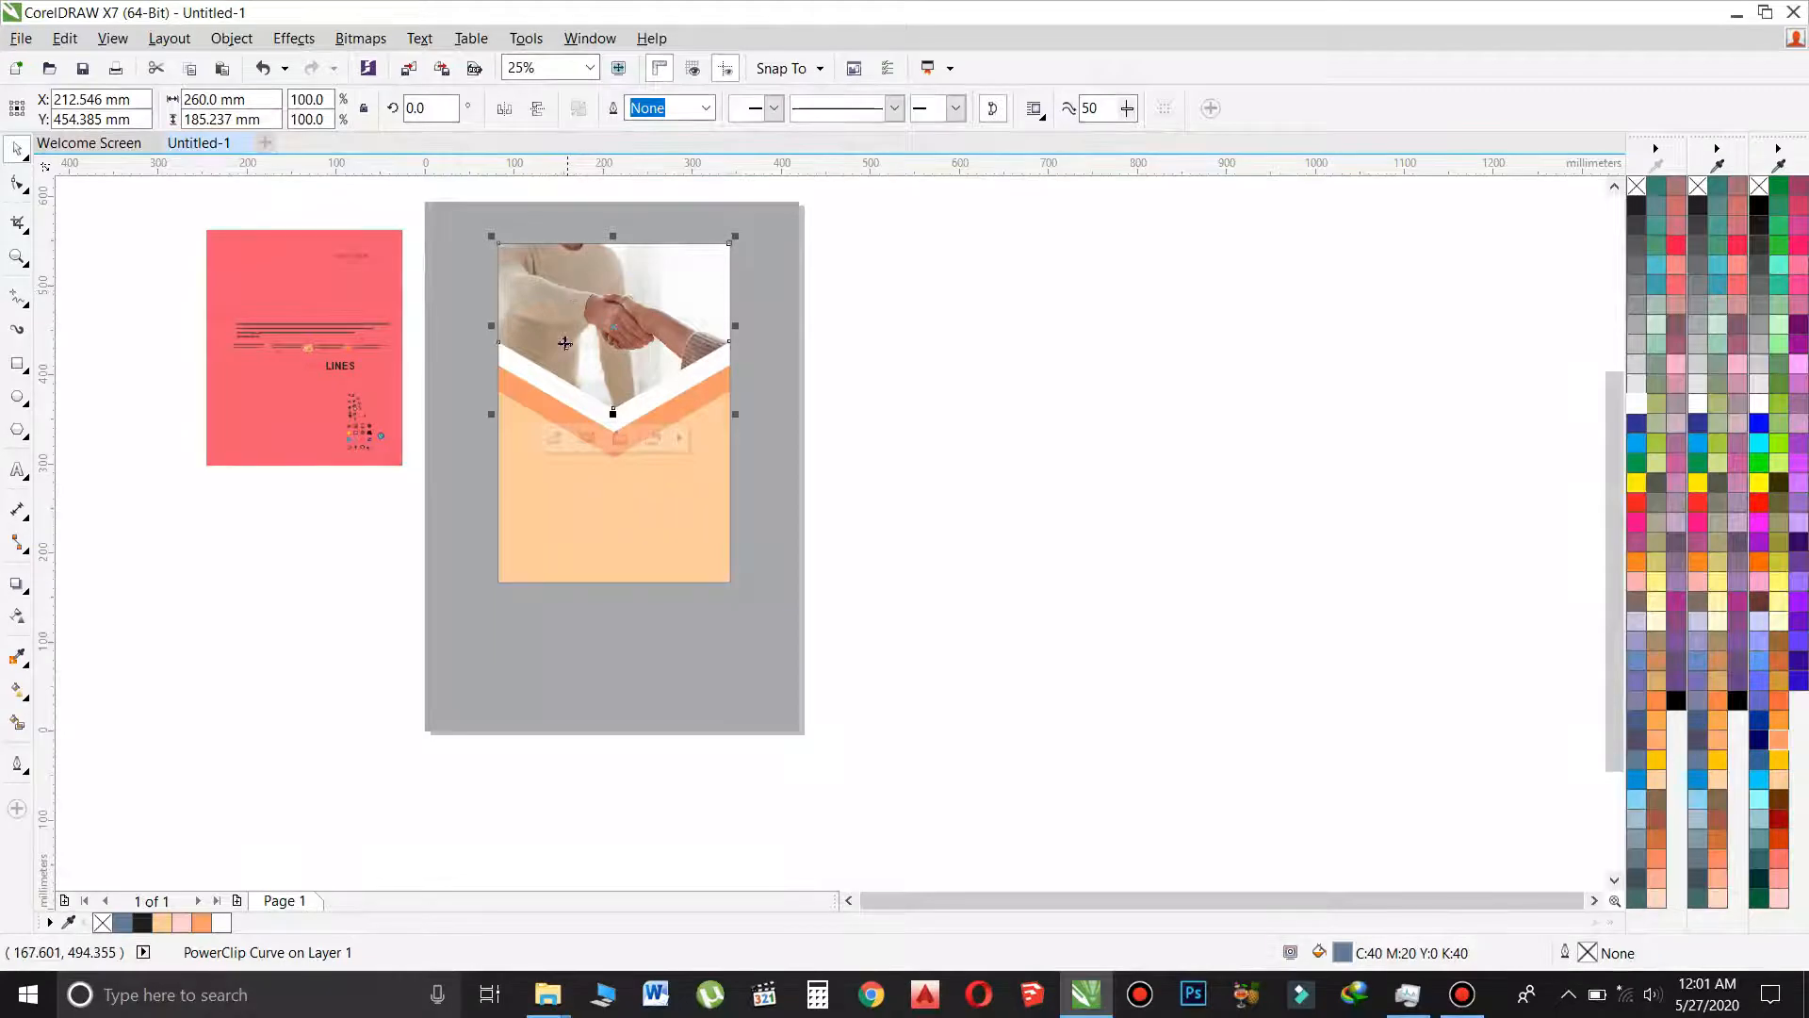
Edit the PowerClip contents to shift the handshake photo slightly left inside the V-shaped frame, and finish editing.
left_click(555, 439)
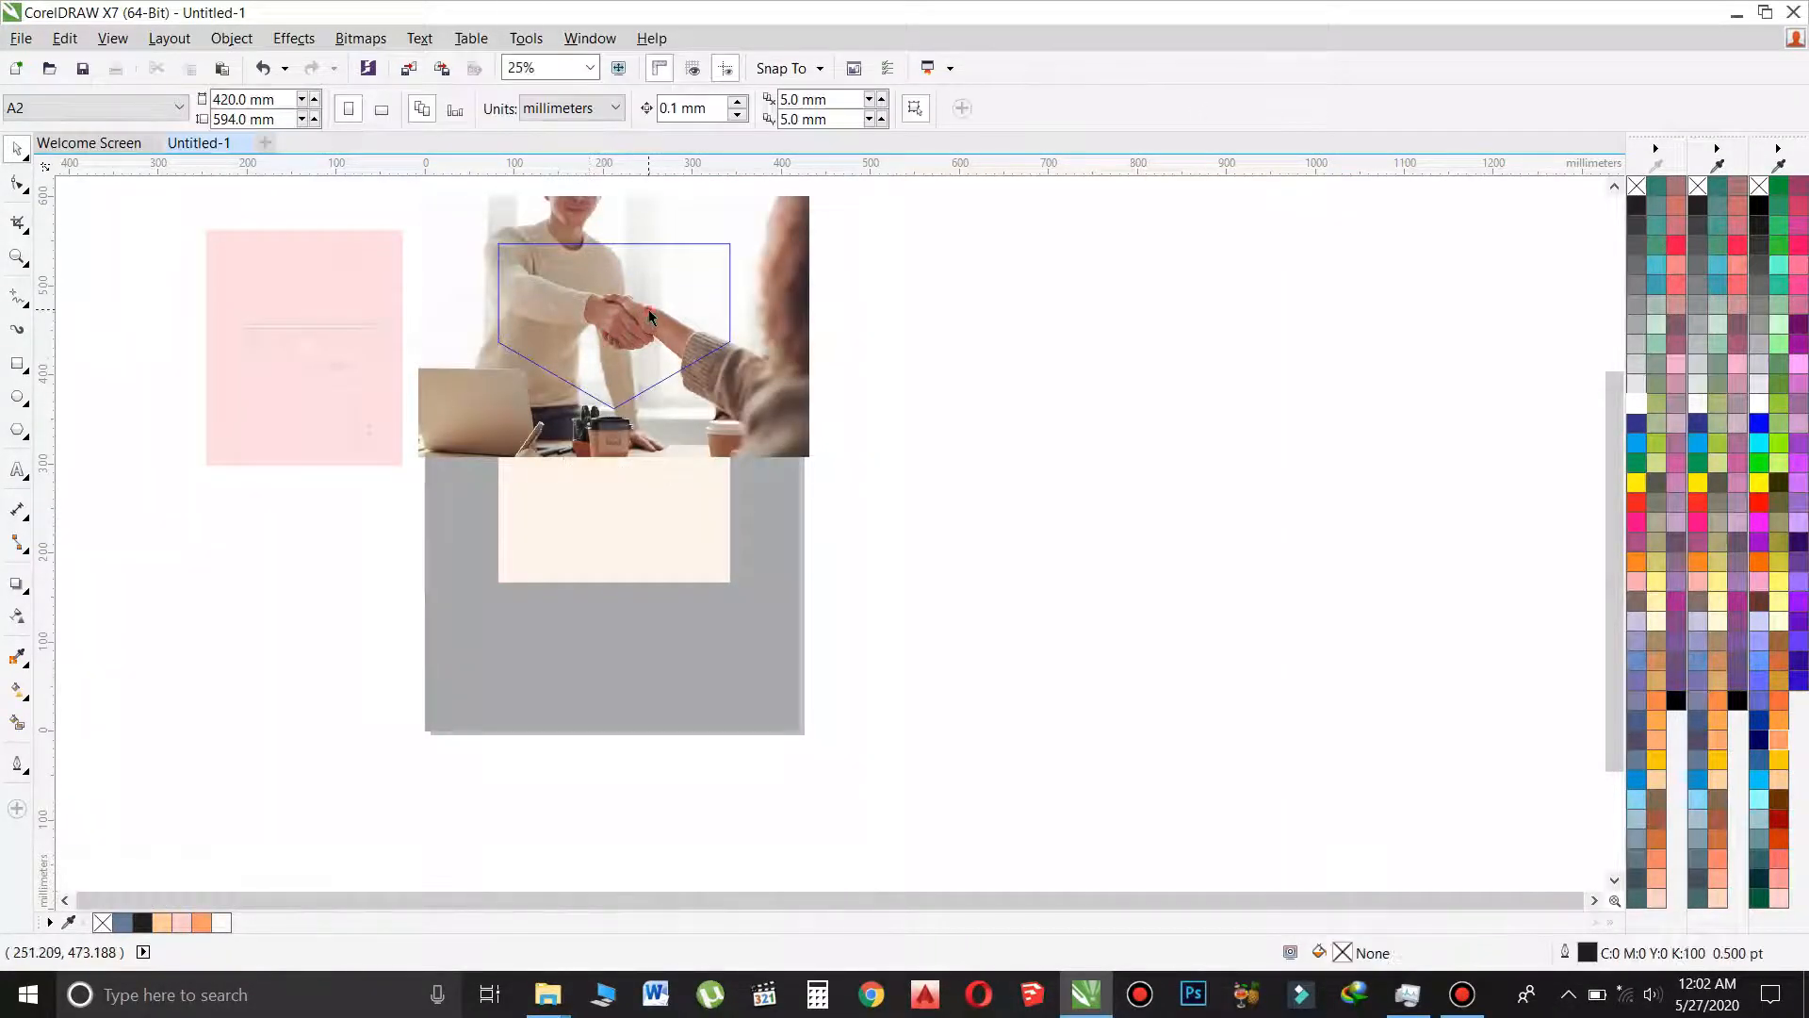
left_click_drag(649, 309, 638, 310)
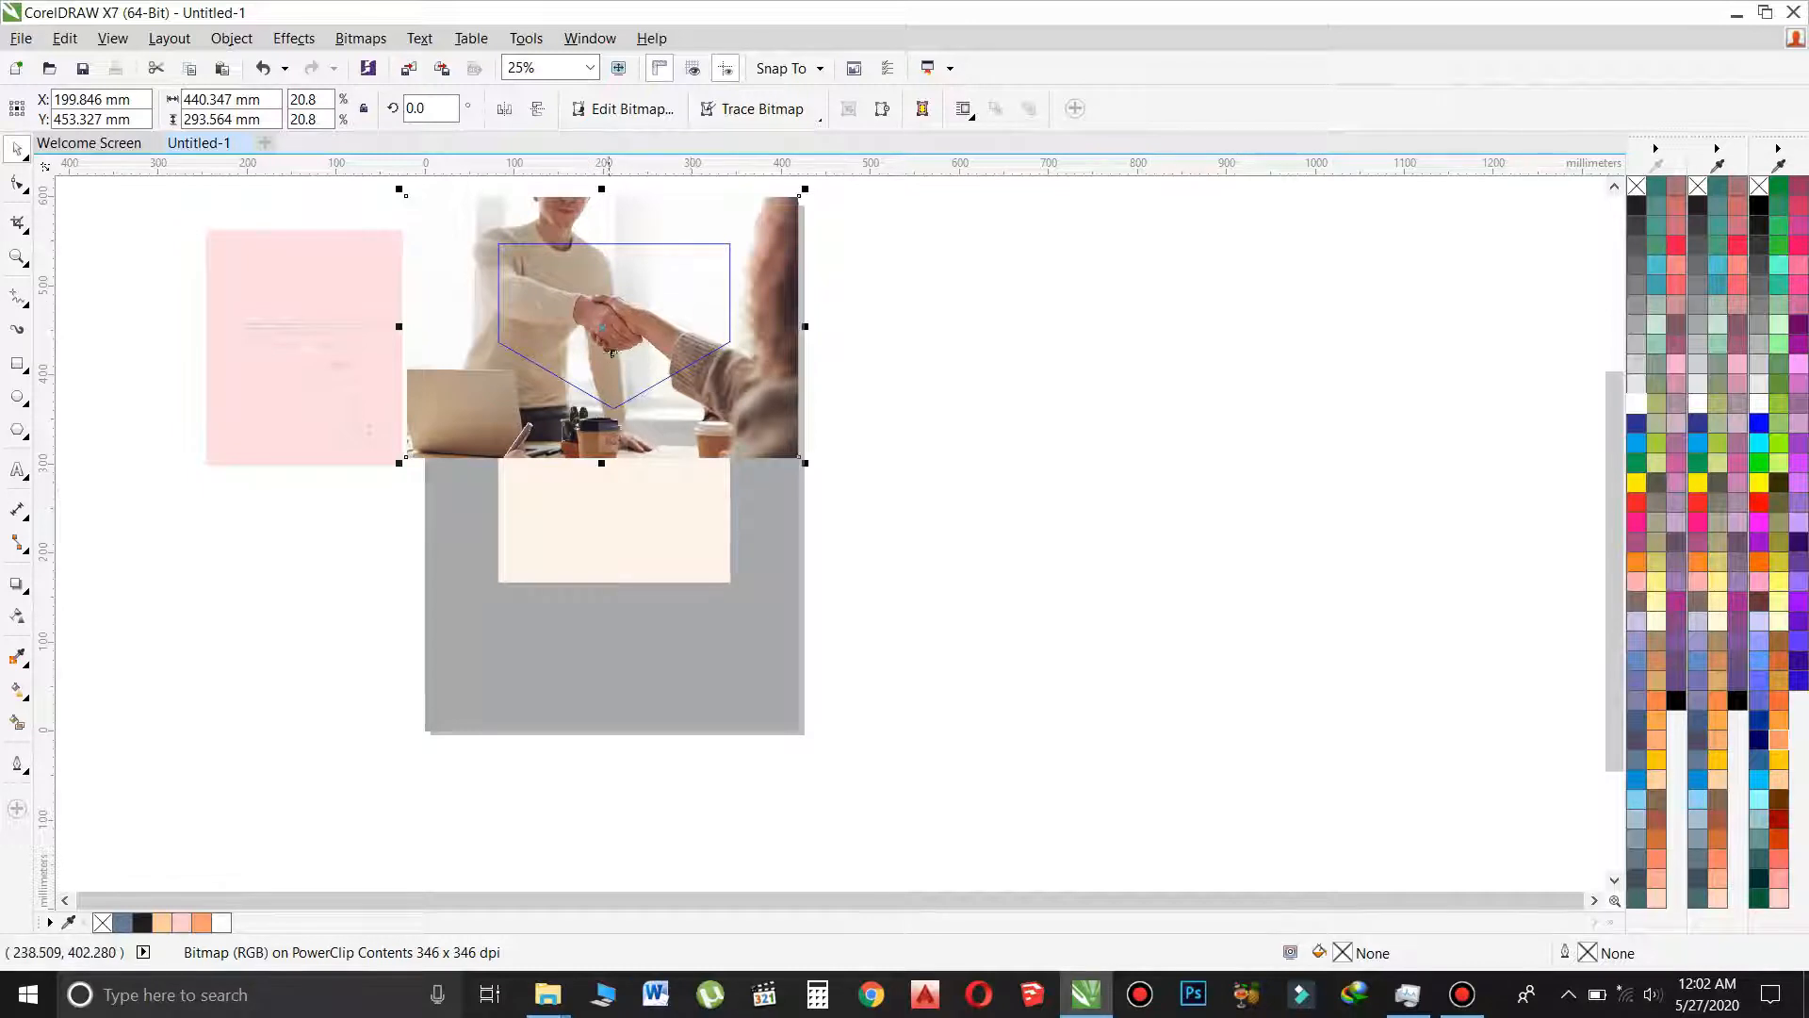
mouse_move(612, 445)
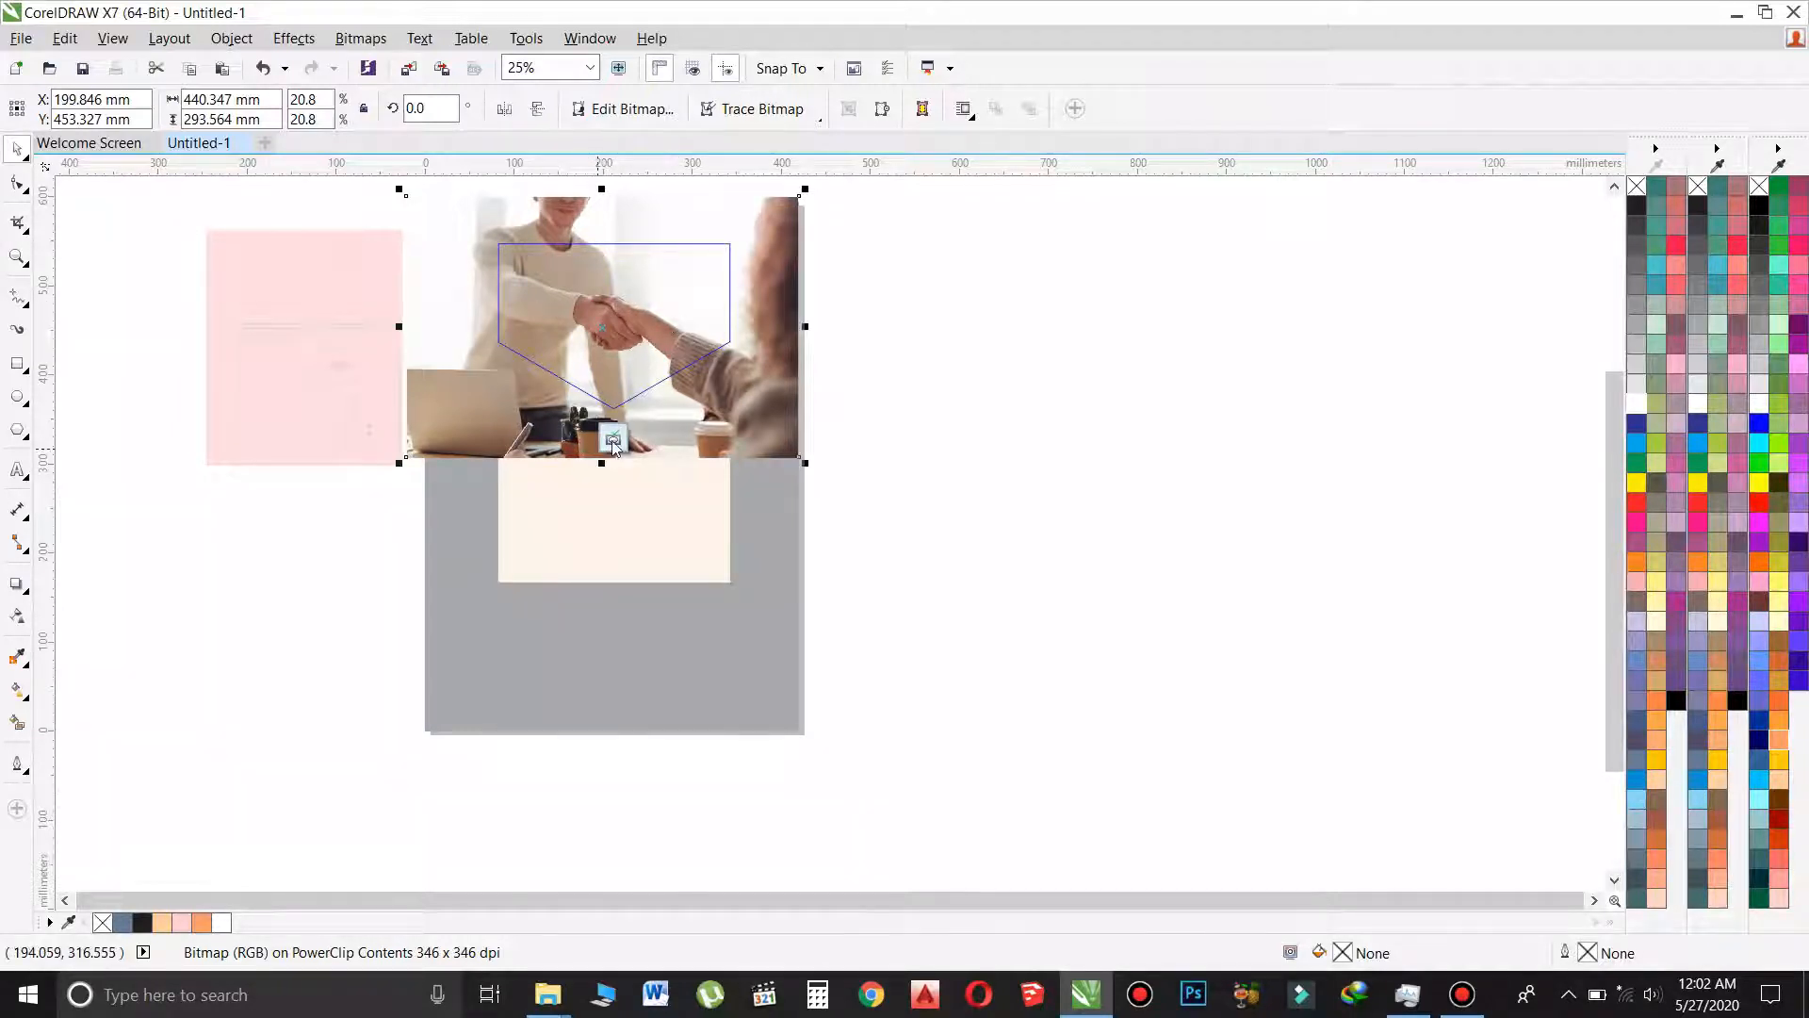
left_click(613, 439)
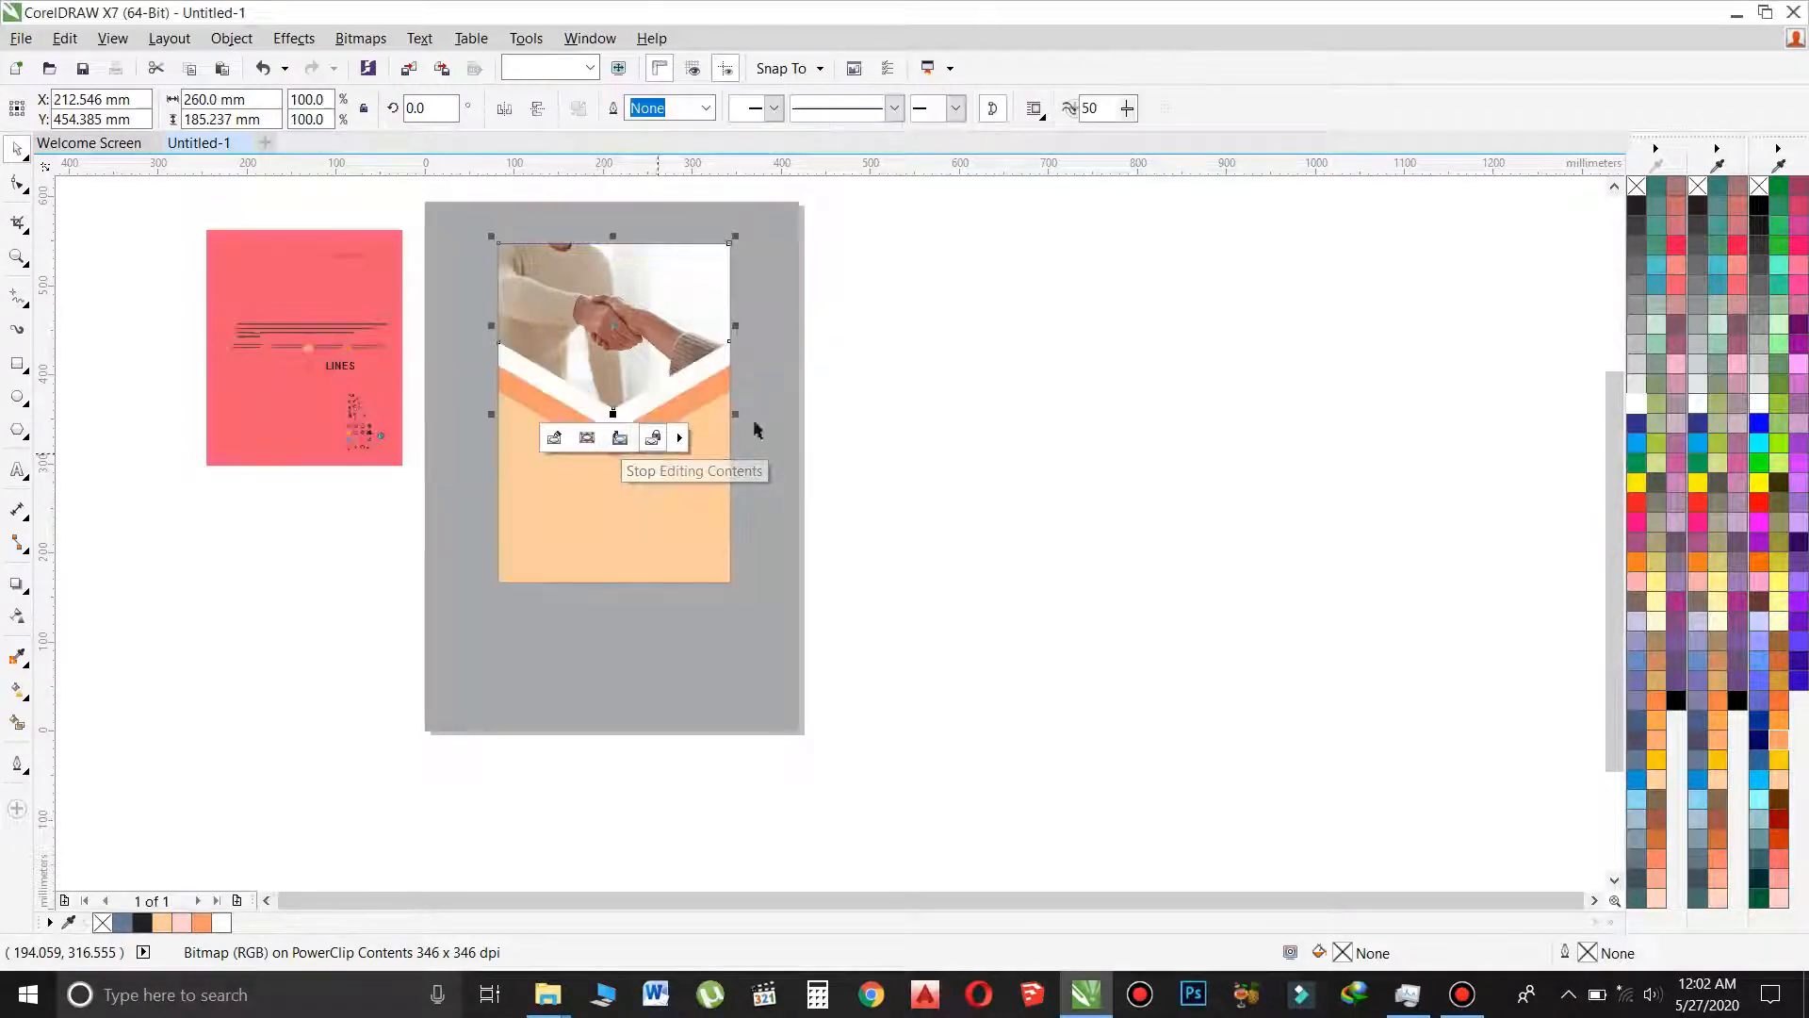
left_click(924, 373)
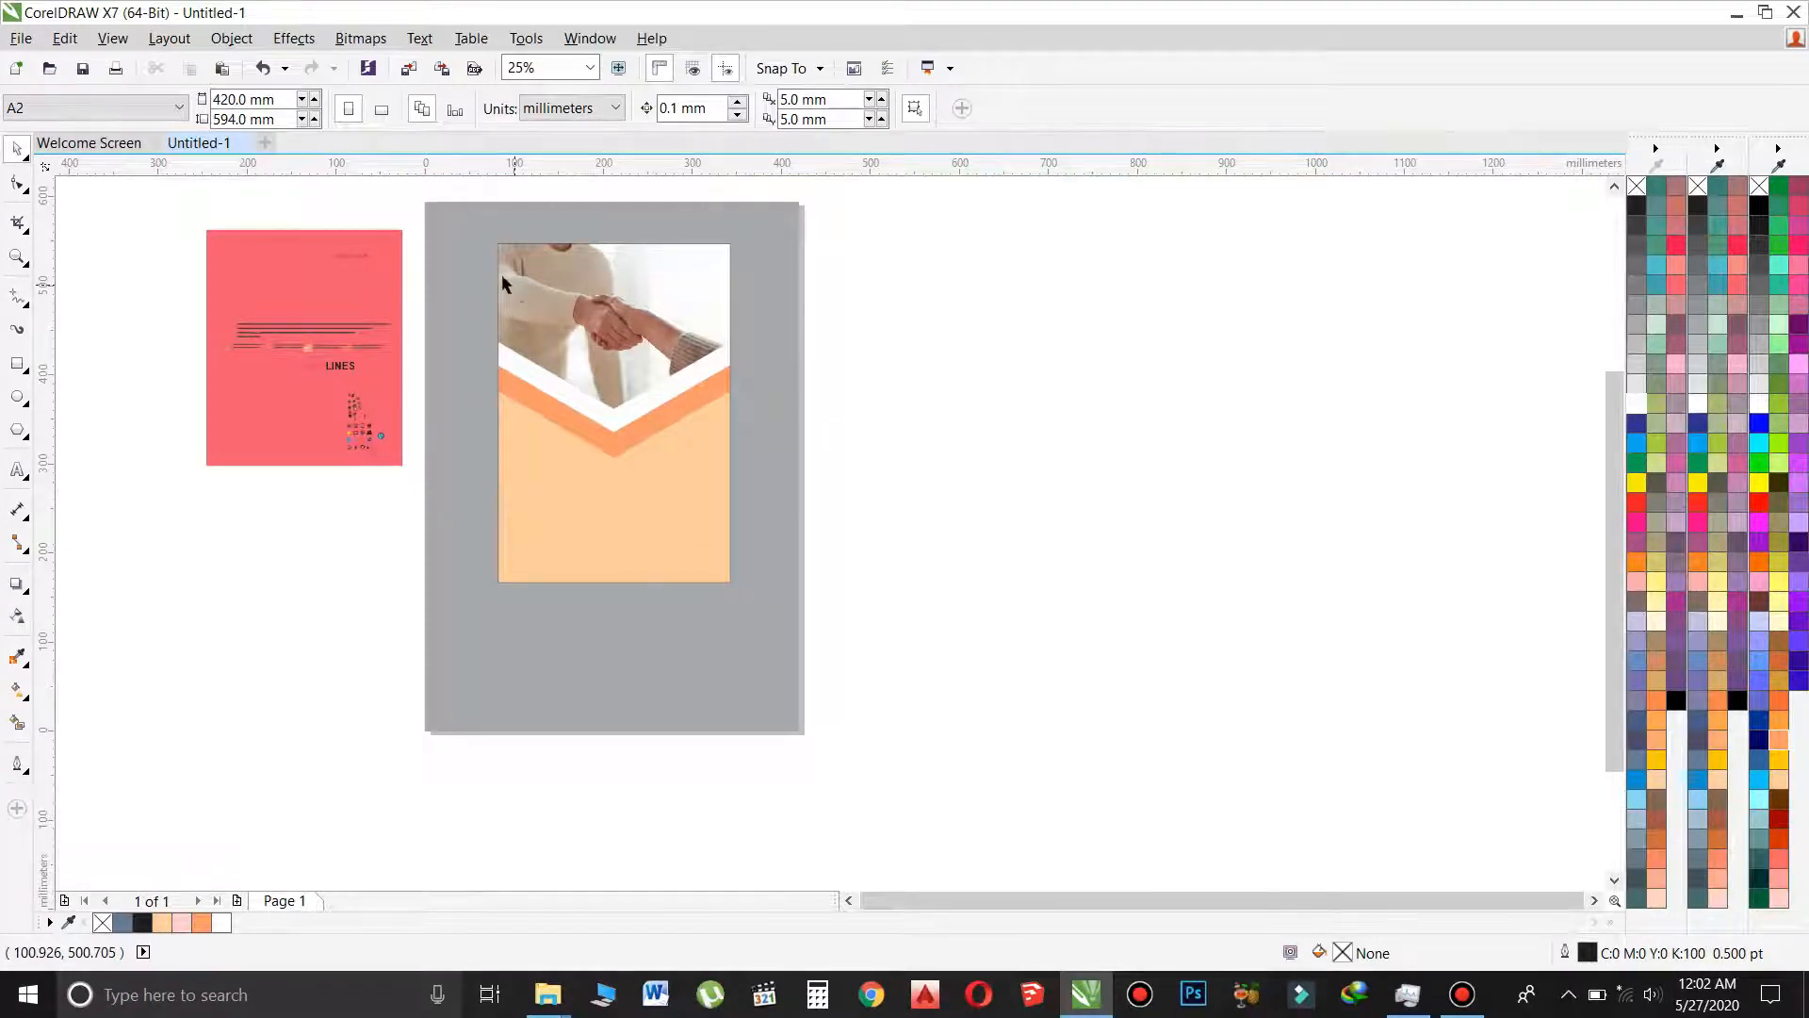
Ungroup the imported "LOREM + ICON" group beside the page into separate objects.
left_click(359, 257)
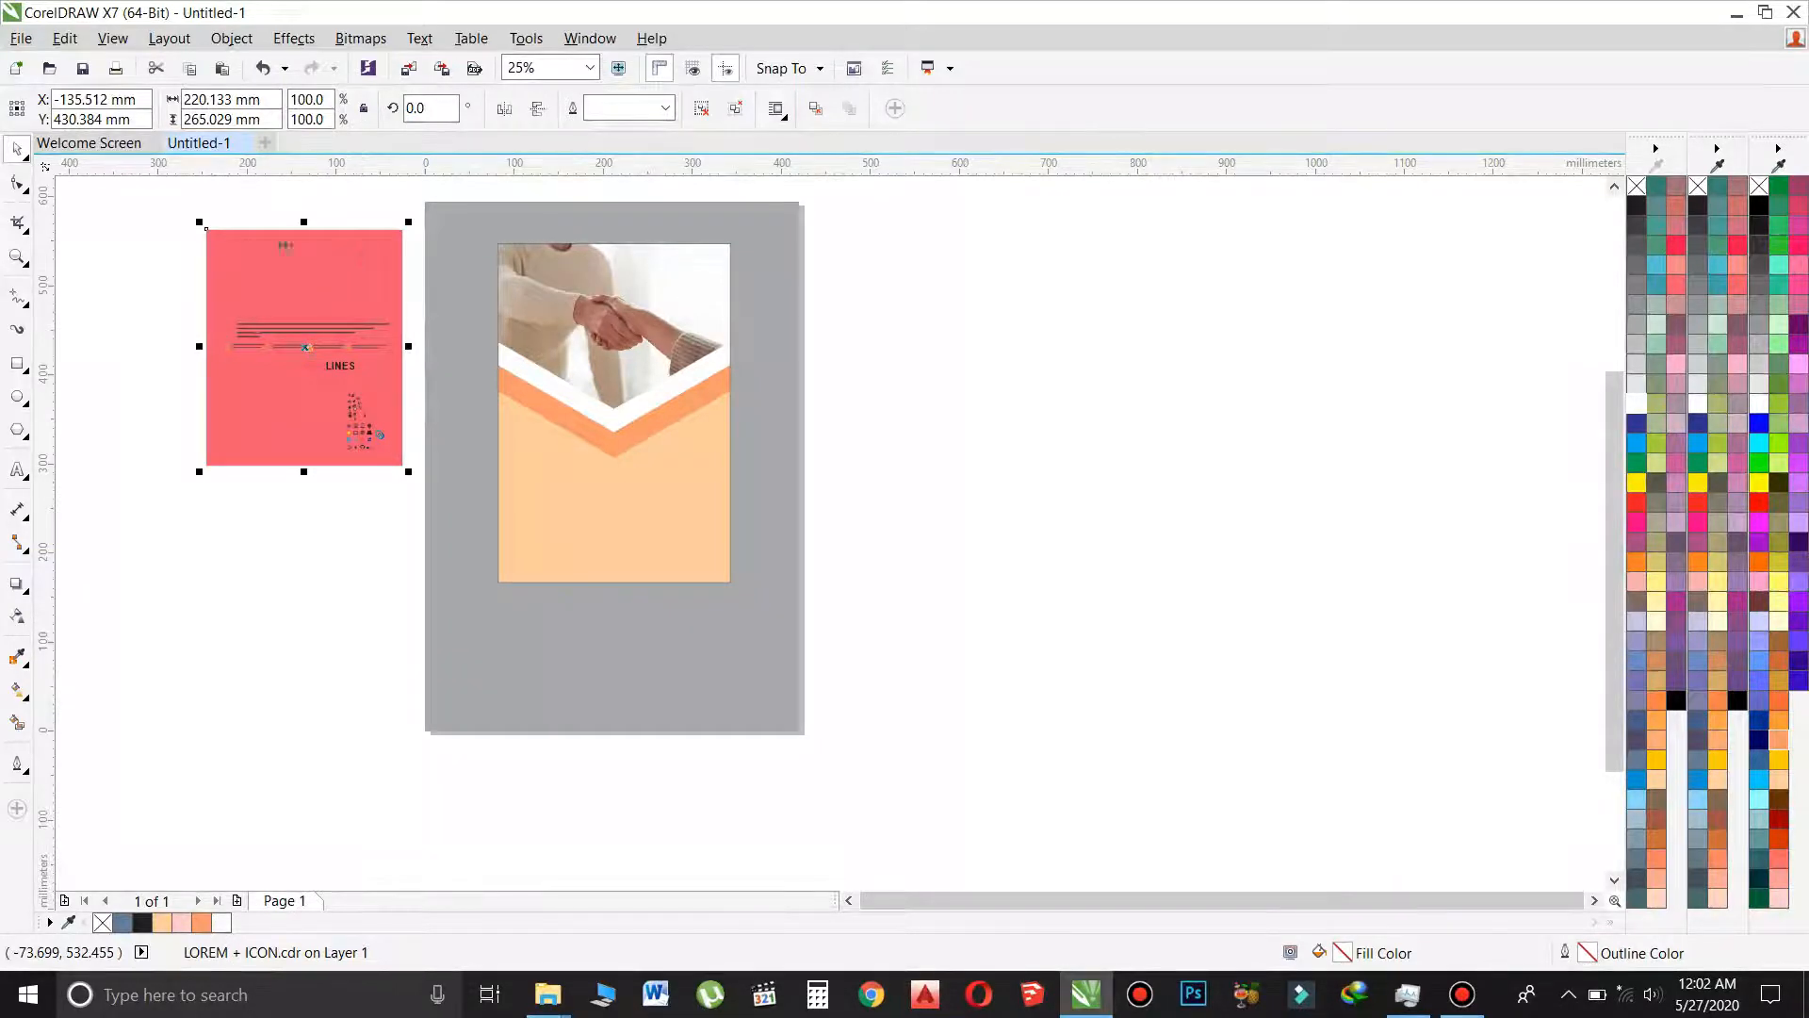
left_click(179, 249)
left_click(343, 254)
right_click(300, 268)
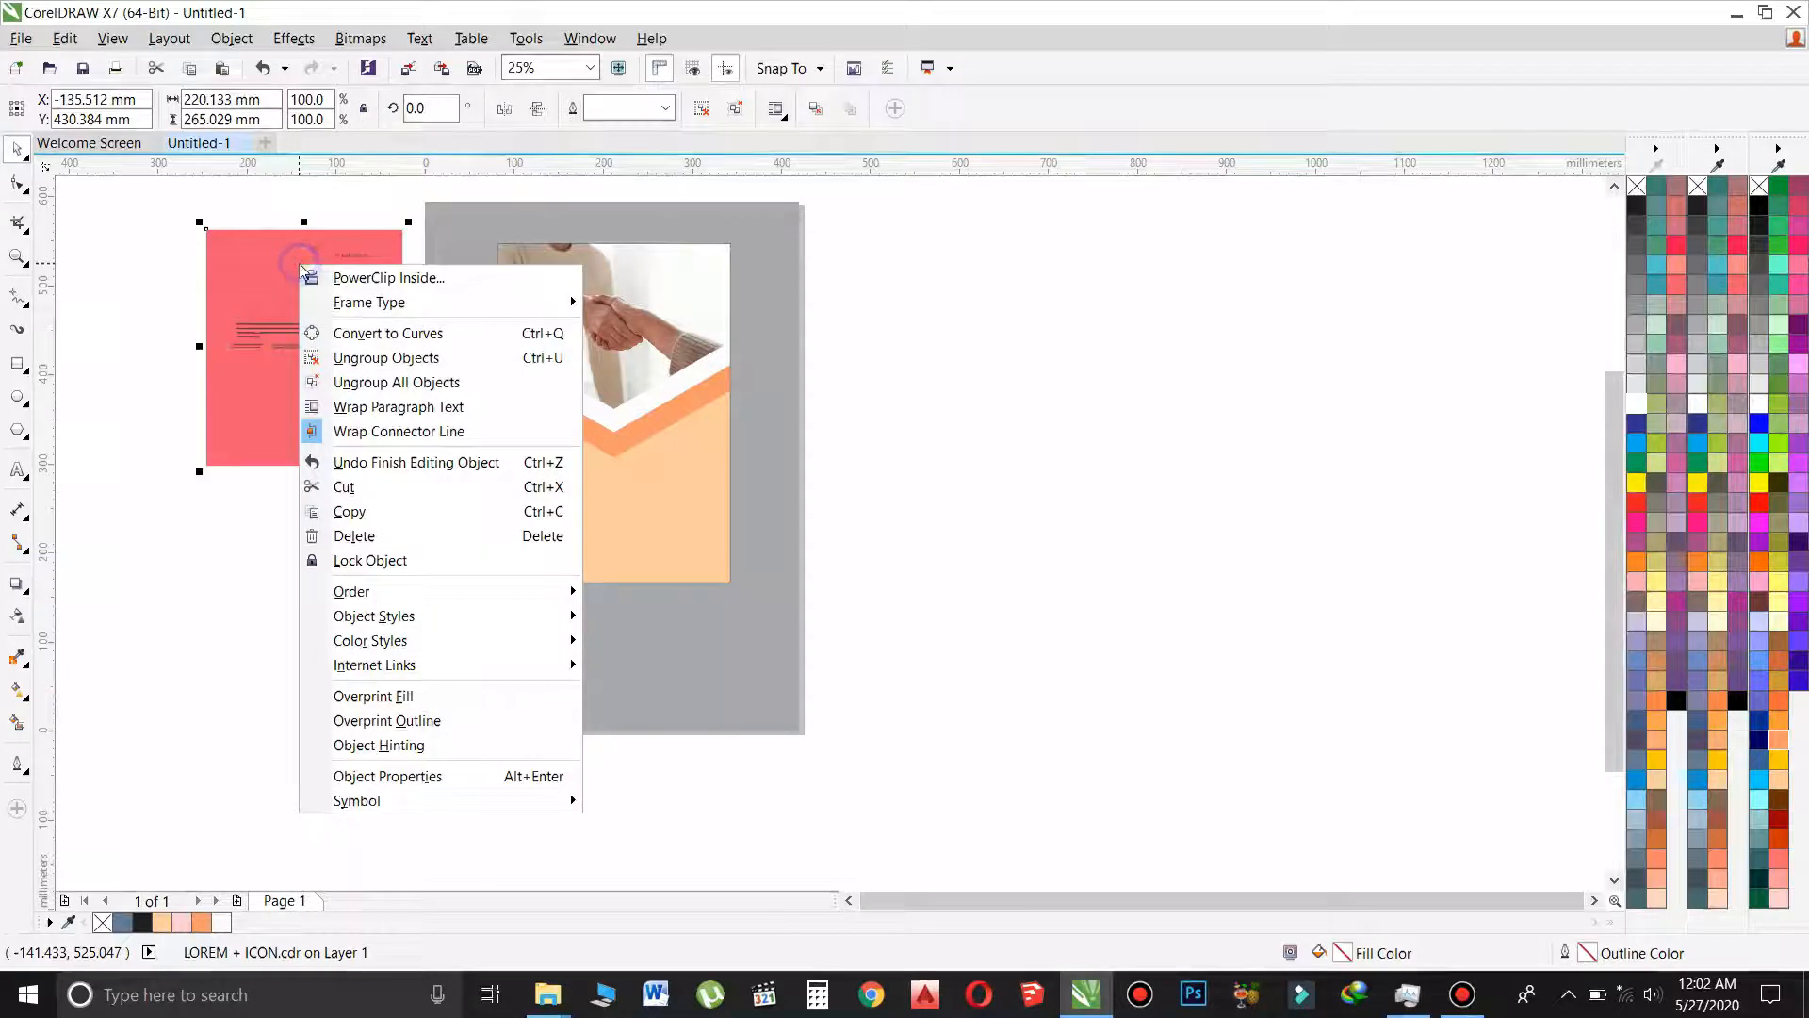
left_click(358, 360)
left_click(156, 283)
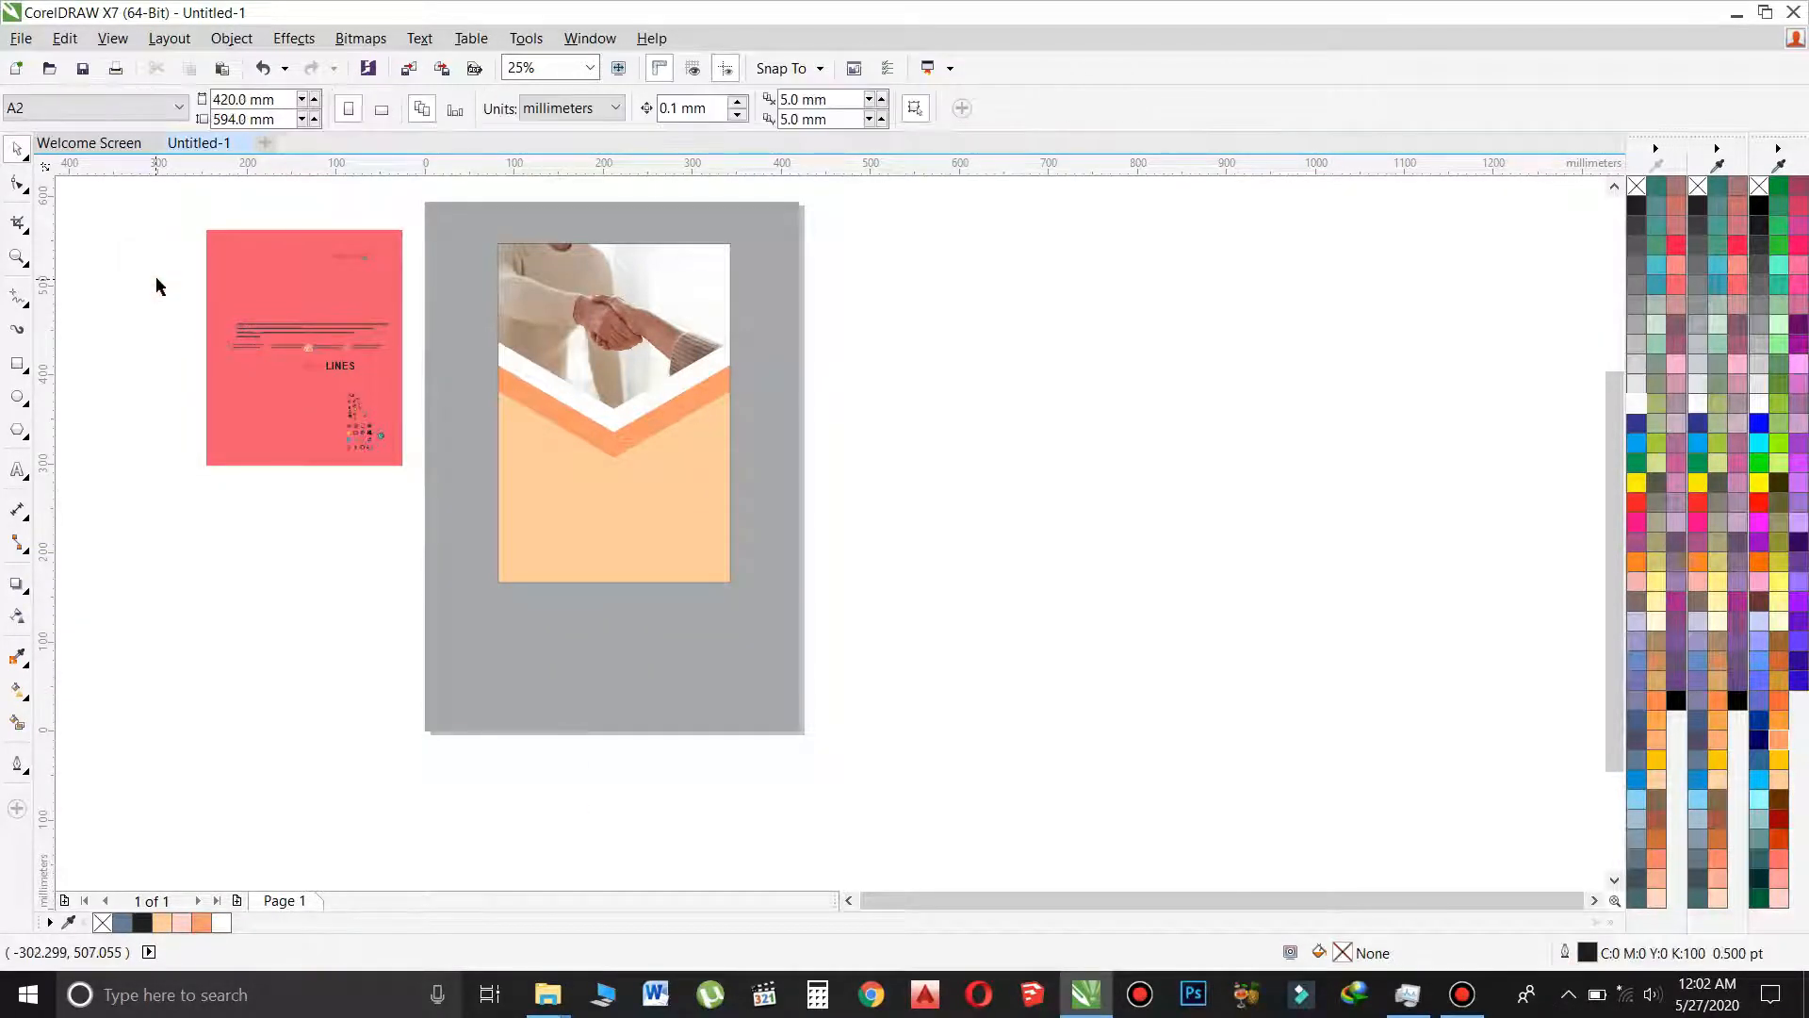
Try to move the "PLACE YOUR" text onto the flyer's handshake photo and undo the move.
scroll(351, 259, "up", 3)
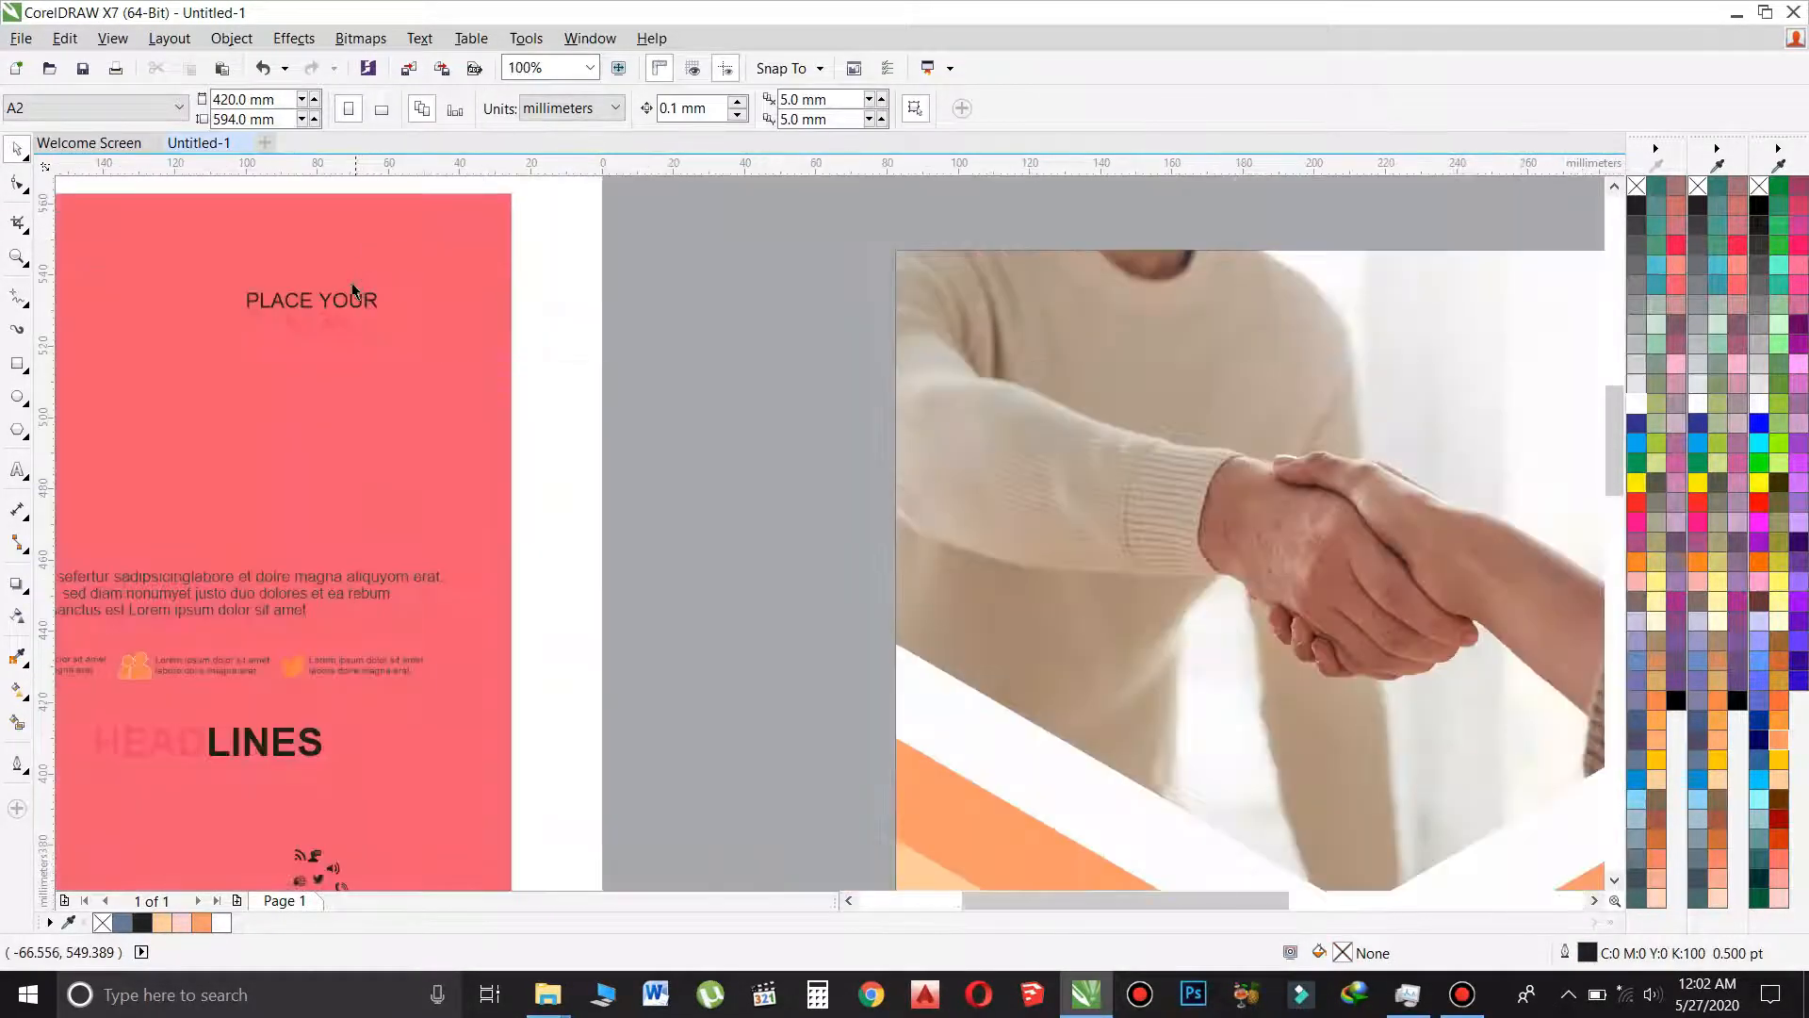
left_click(351, 300)
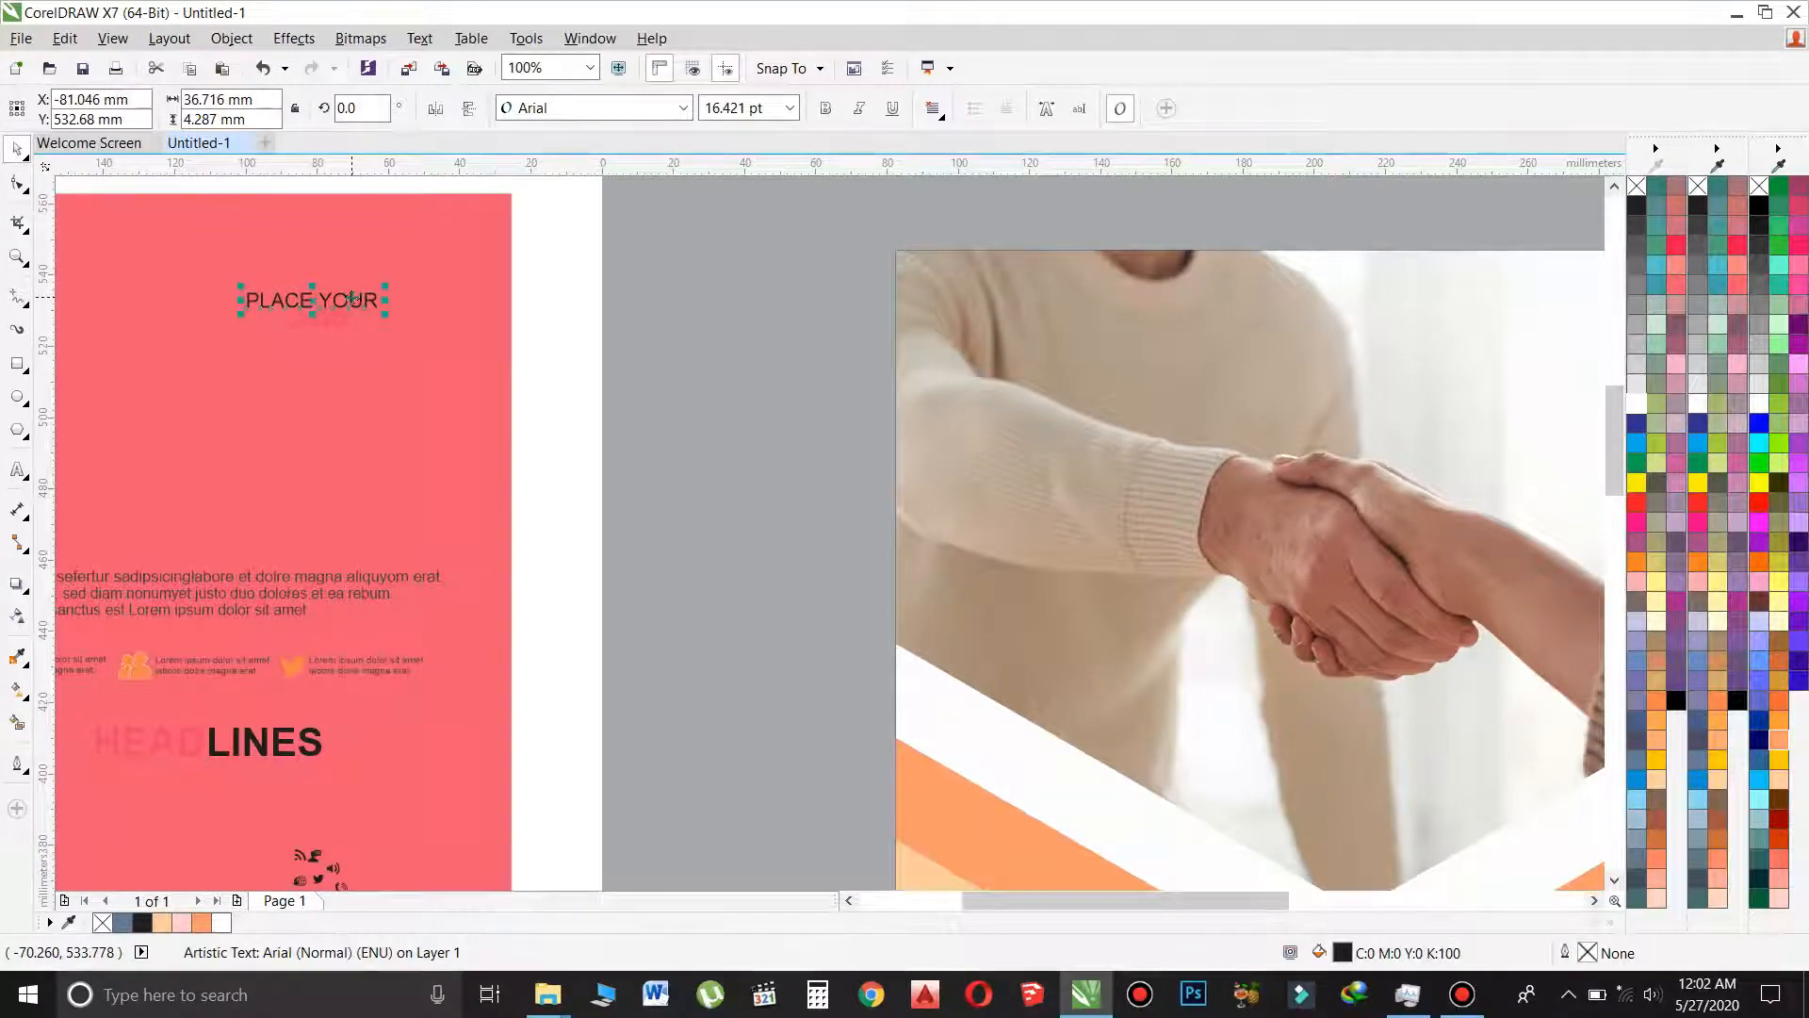
left_click_drag(351, 300, 1423, 322)
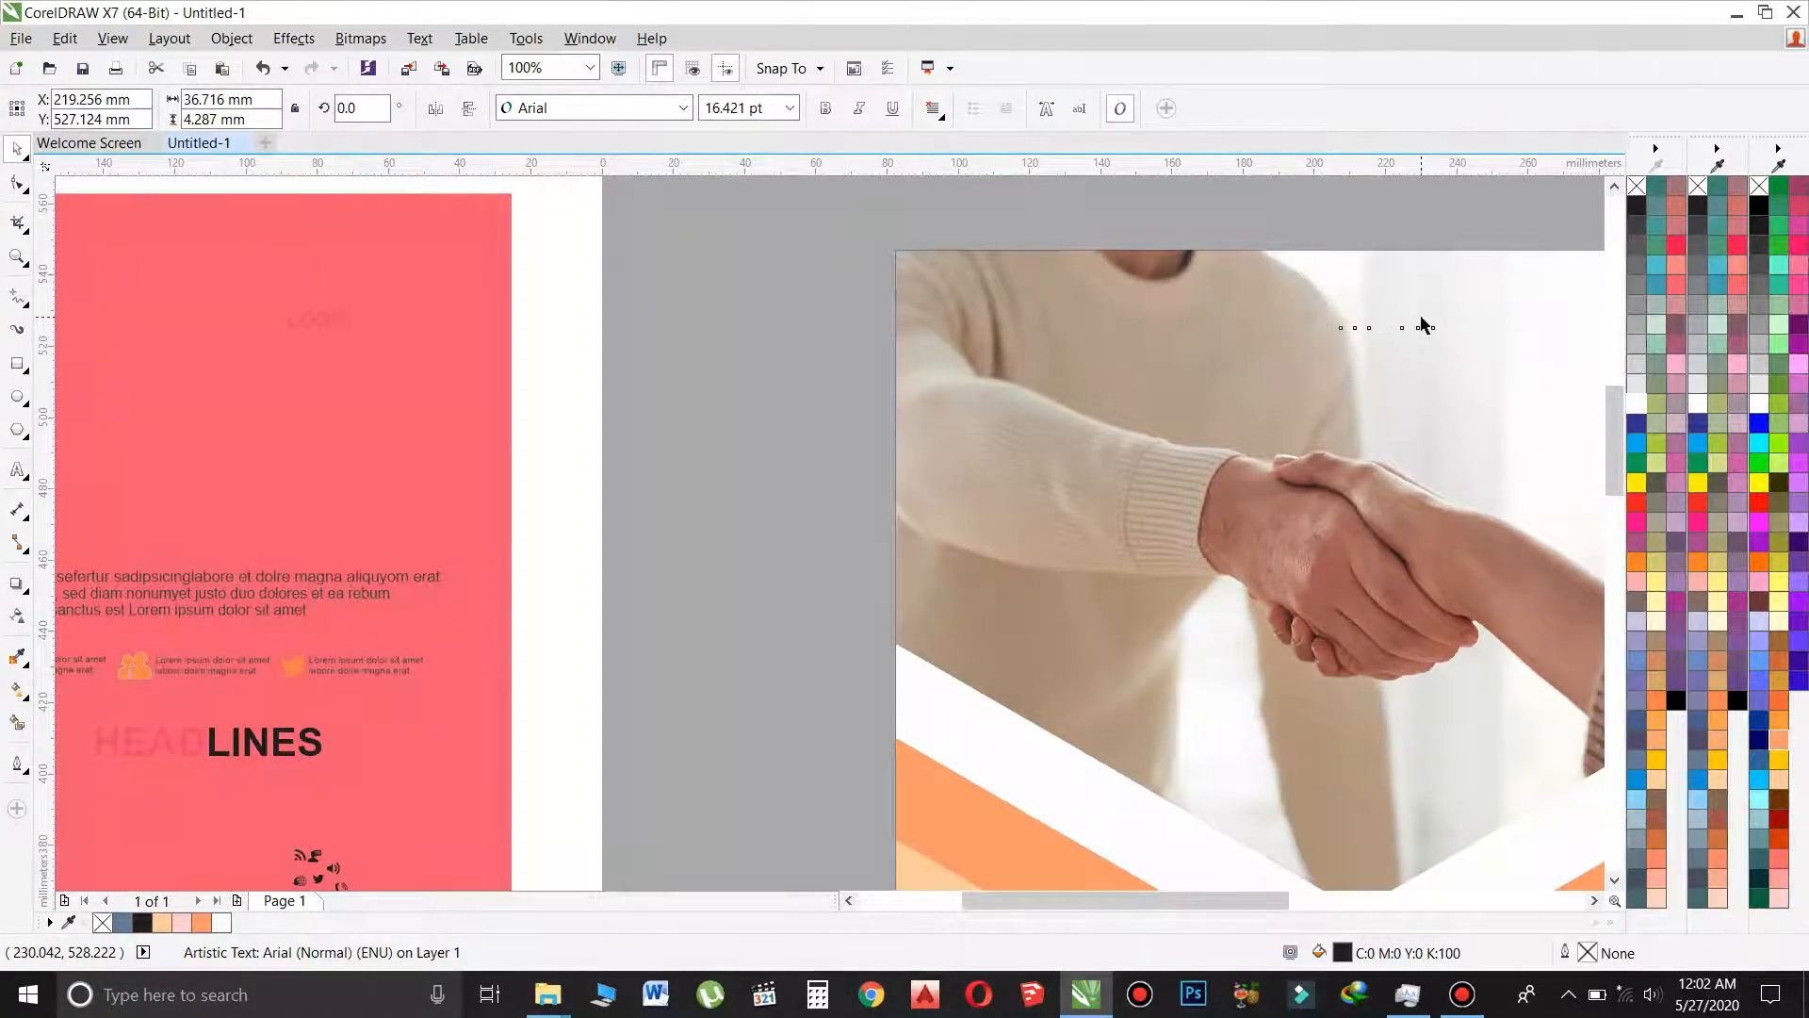
key("ctrl+z")
Bring all the ungrouped text and icon objects on the red panel to the front of the page.
scroll(331, 298, "down", 1)
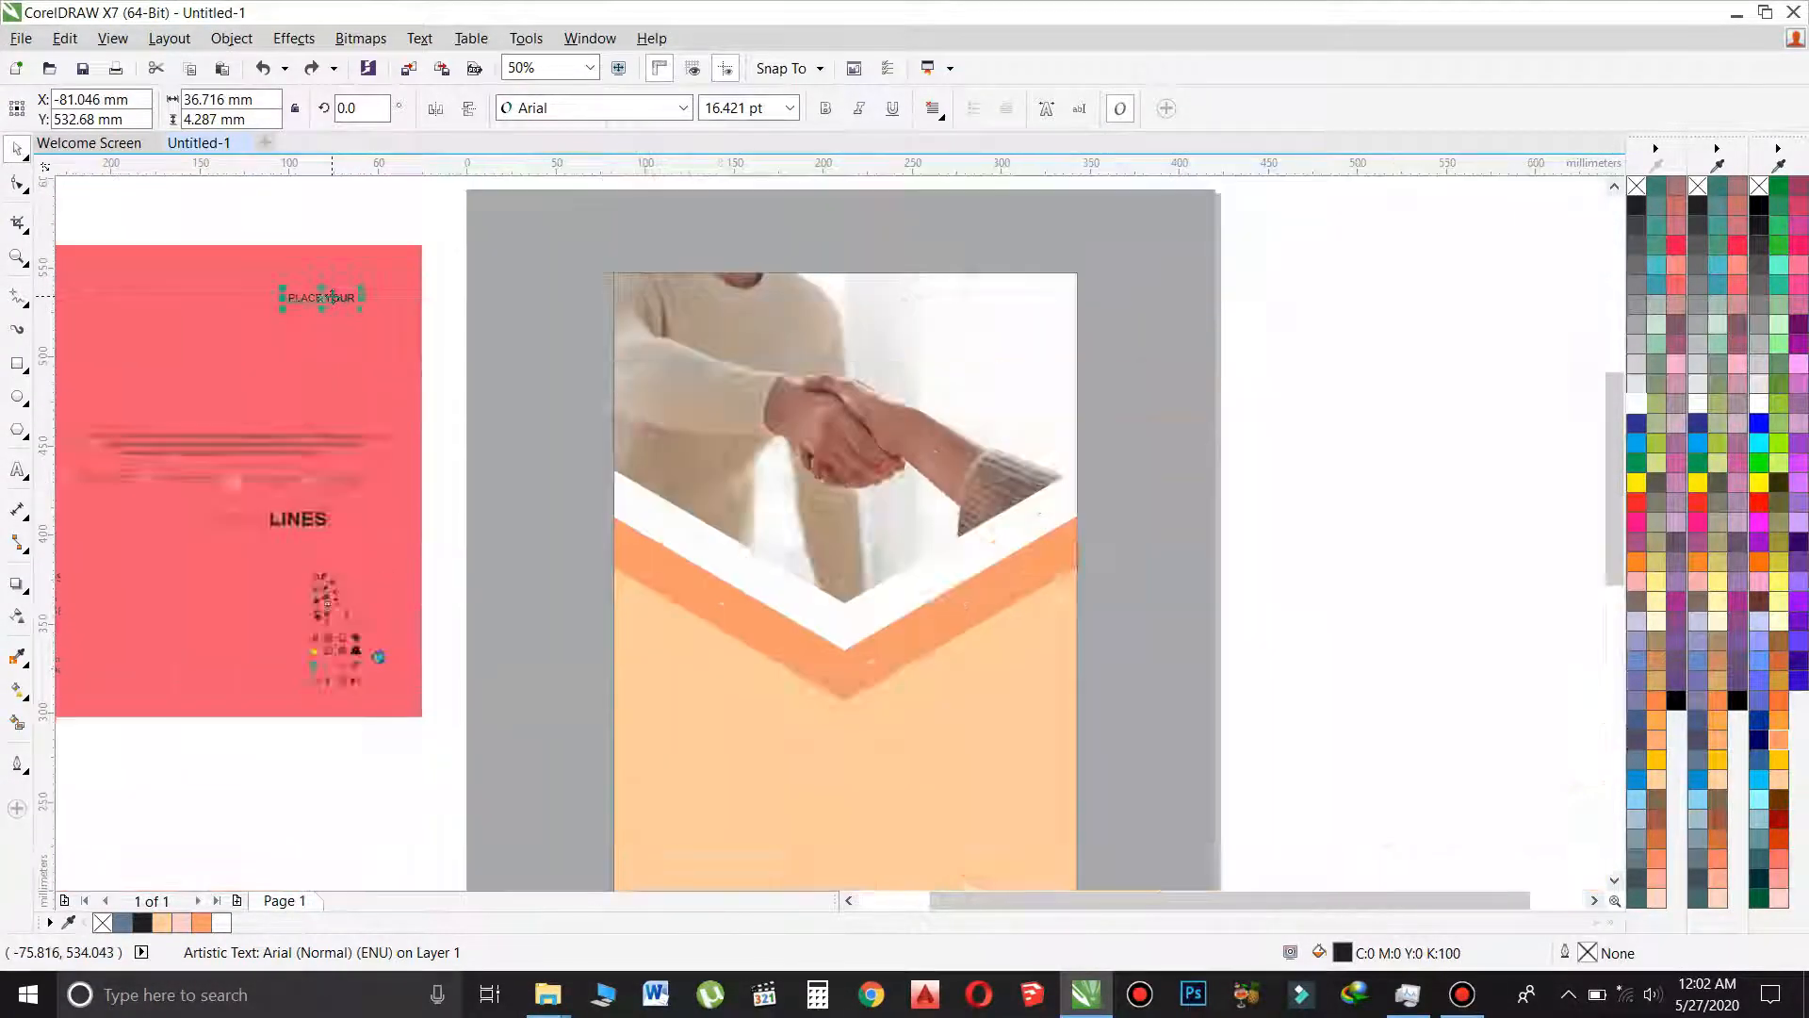
scroll(331, 298, "down", 2)
scroll(343, 471, "up", 2)
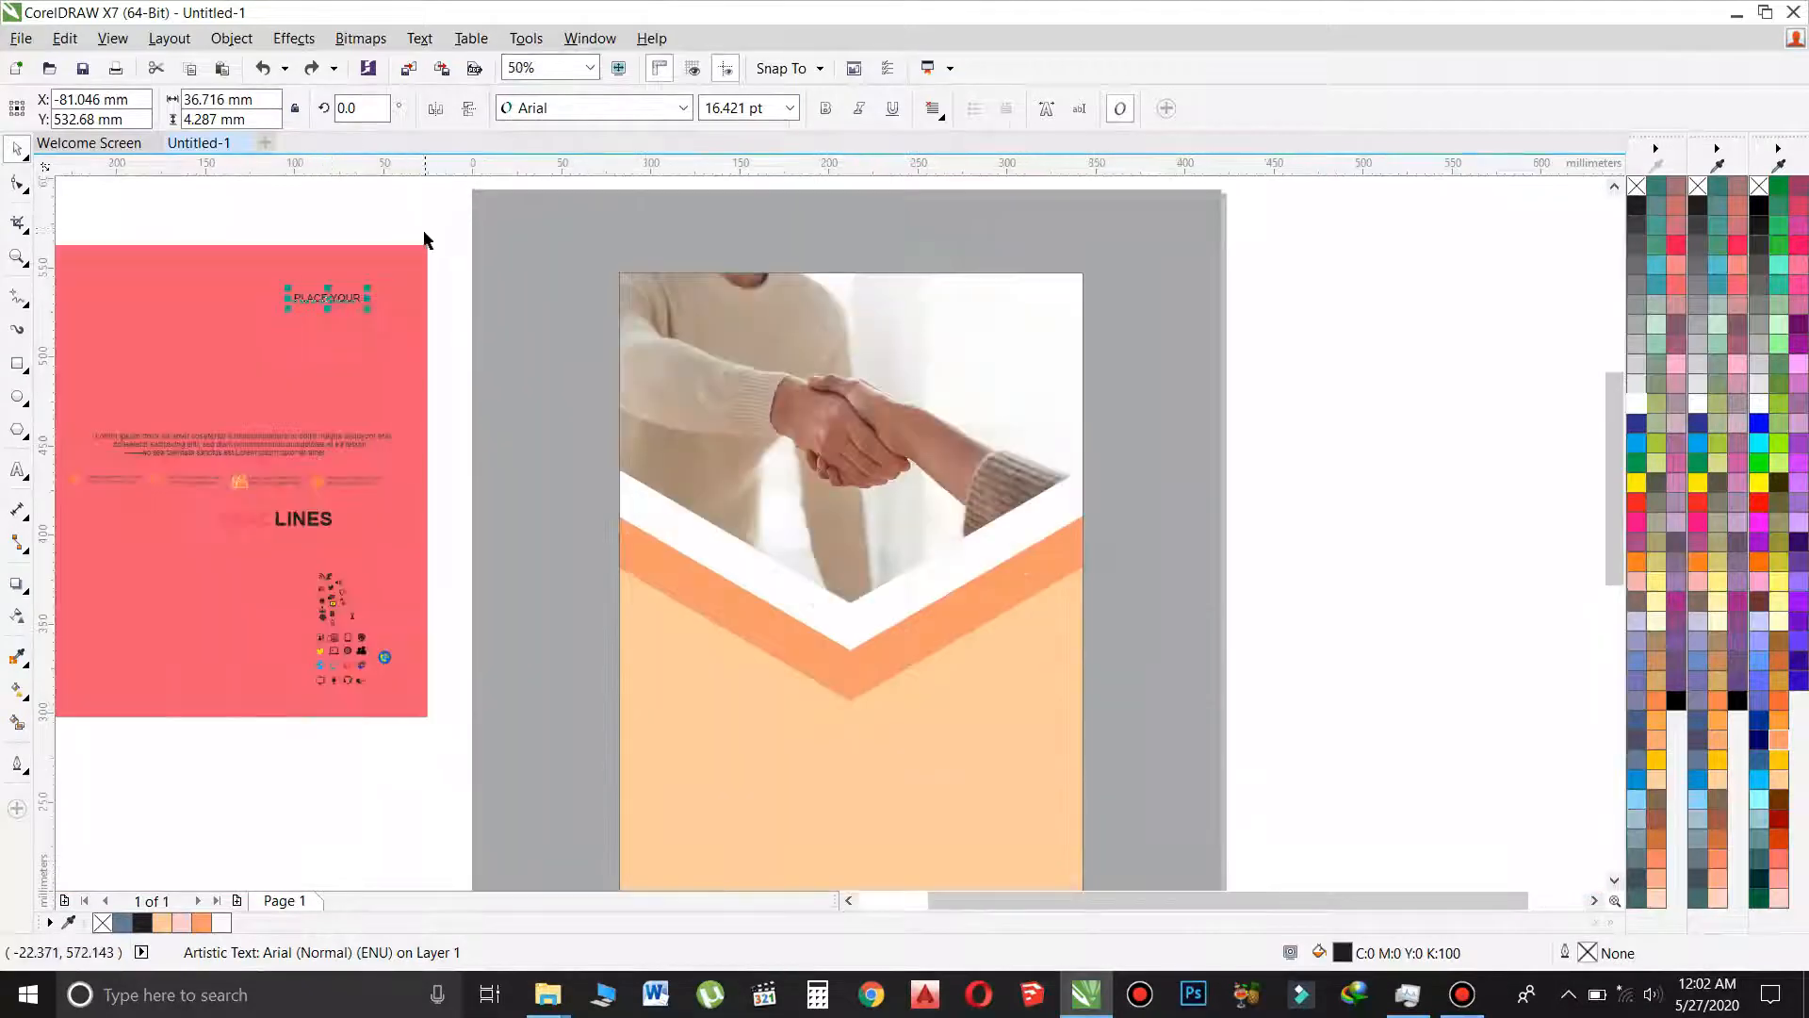
scroll(424, 239, "down", 1)
left_click_drag(436, 210, 181, 500)
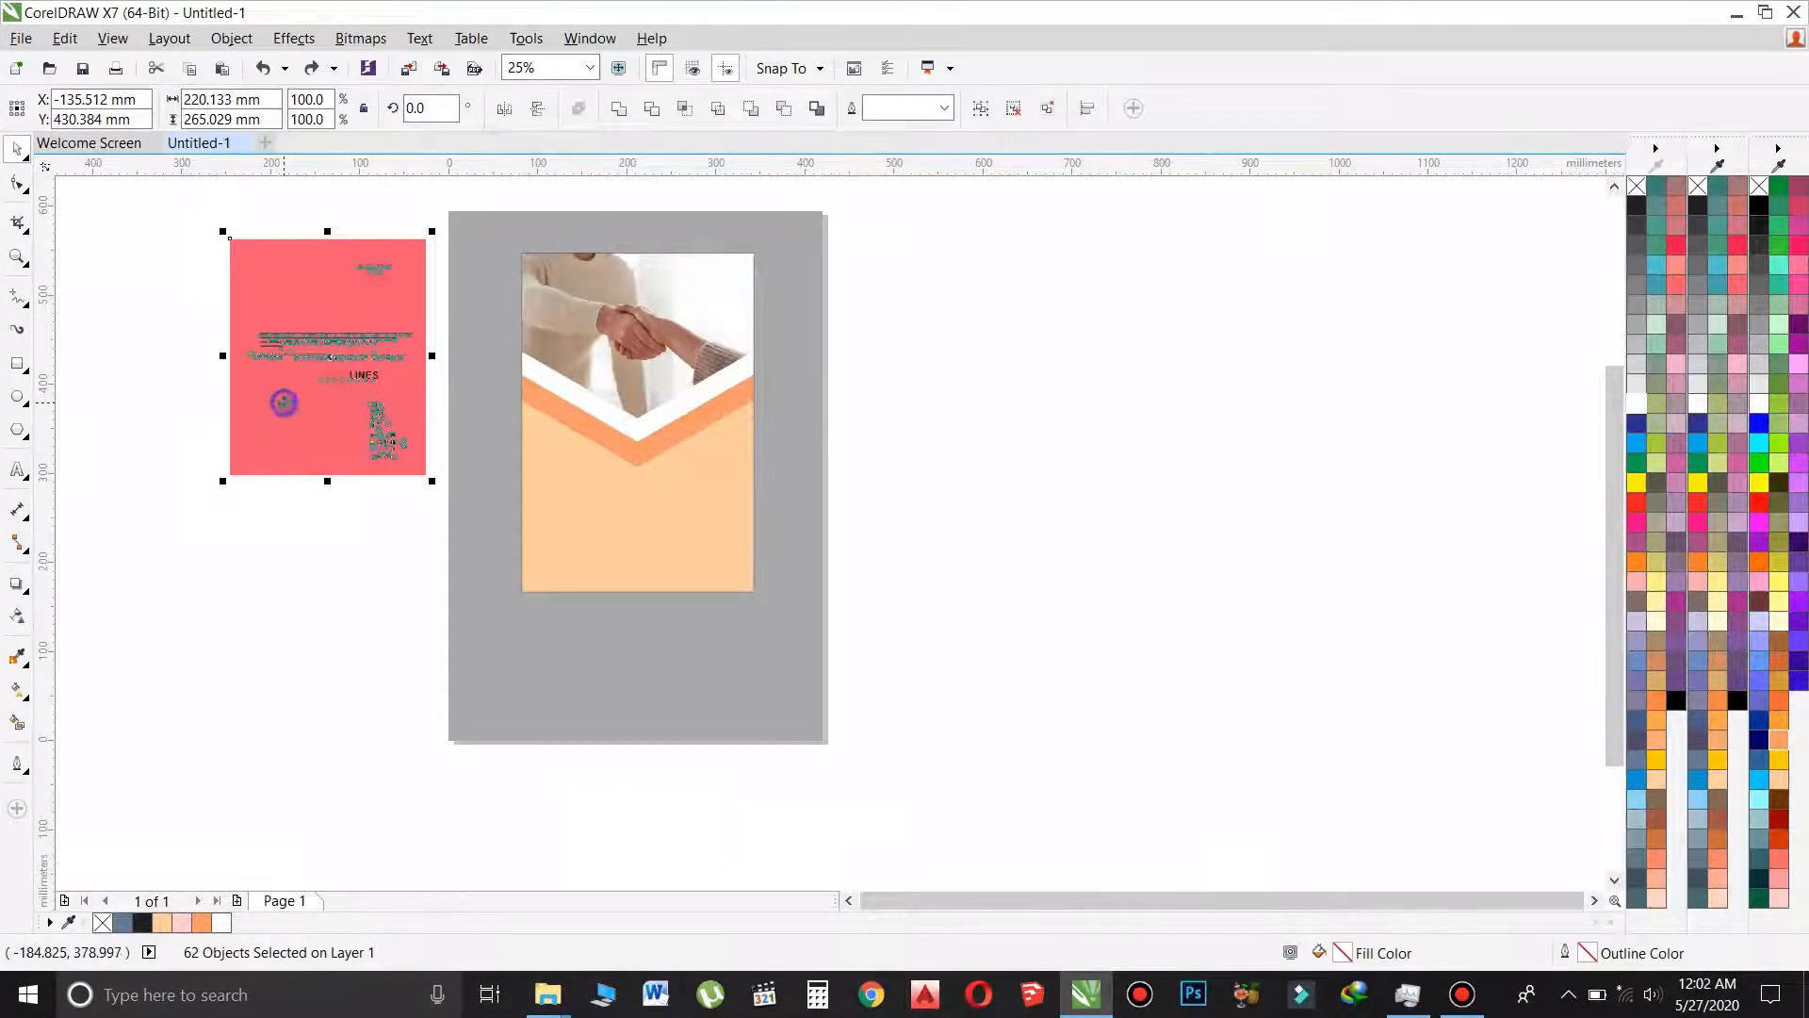
right_click(285, 405)
mouse_move(432, 685)
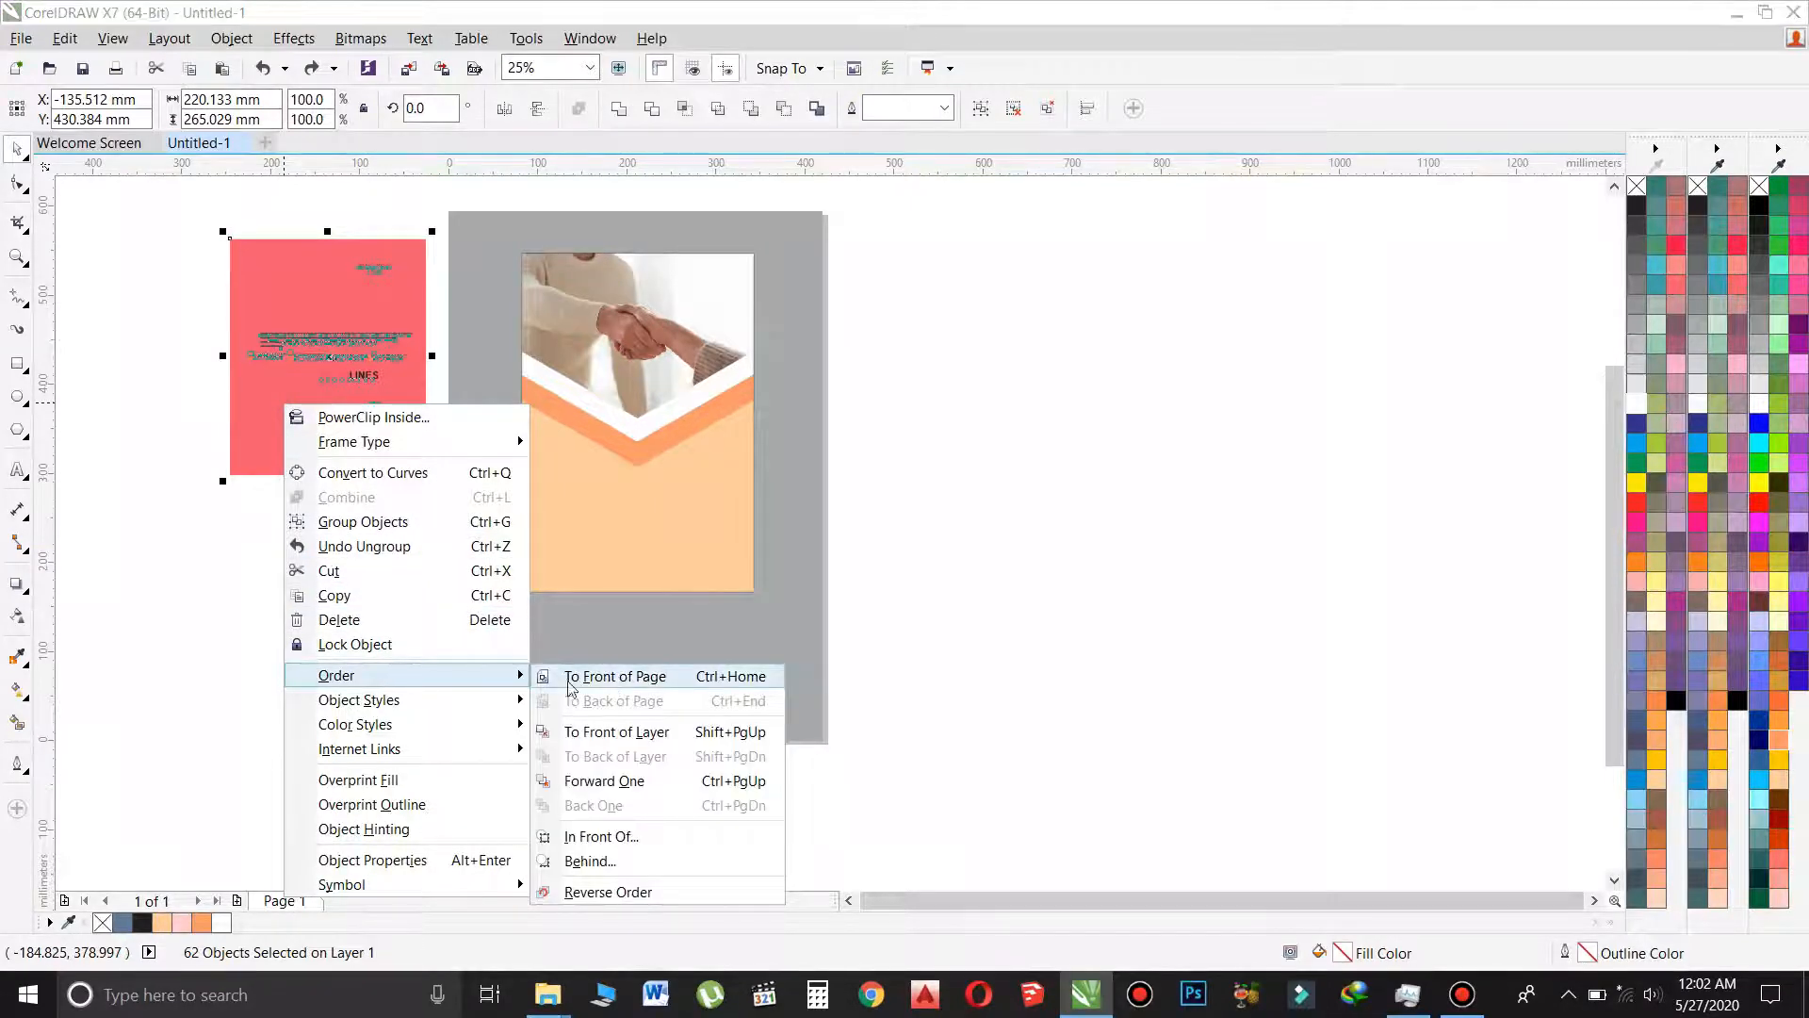
left_click(612, 677)
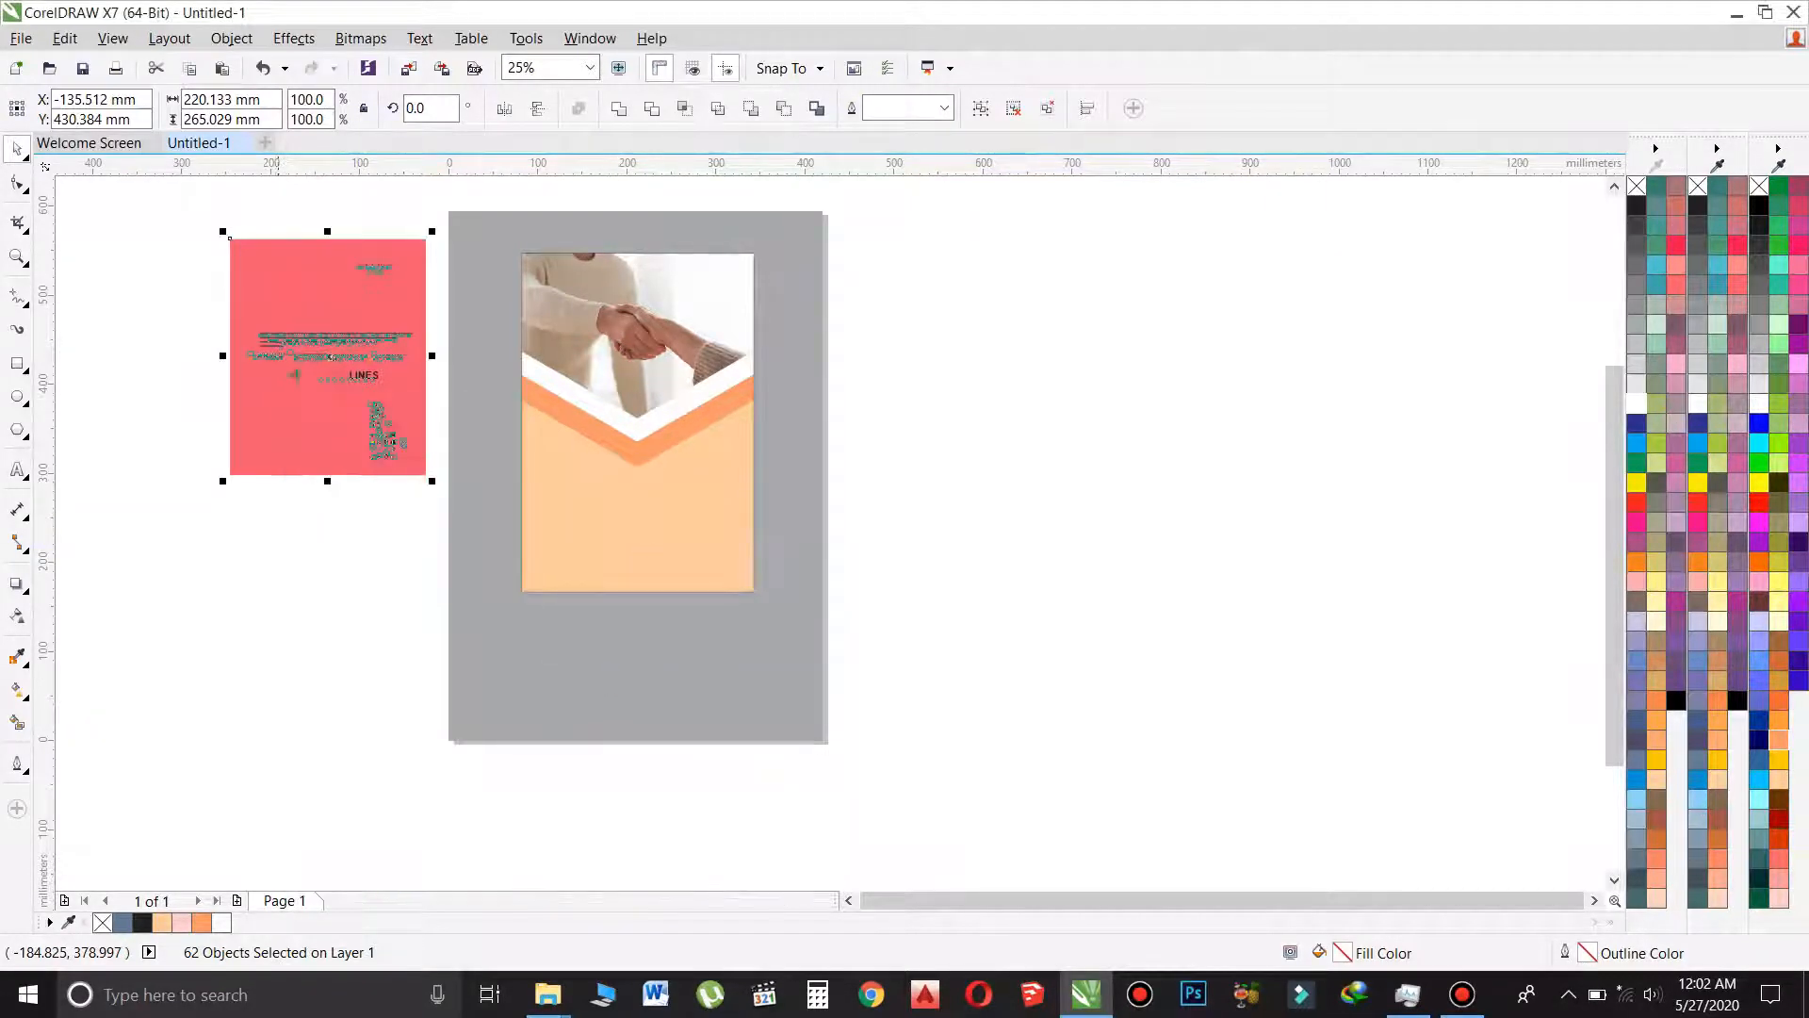
Move the "PLACE YOUR" and "LOGO" texts from the red panel to the flyer's upper-right corner, with "LOGO" underneath.
scroll(461, 226, "up", 2)
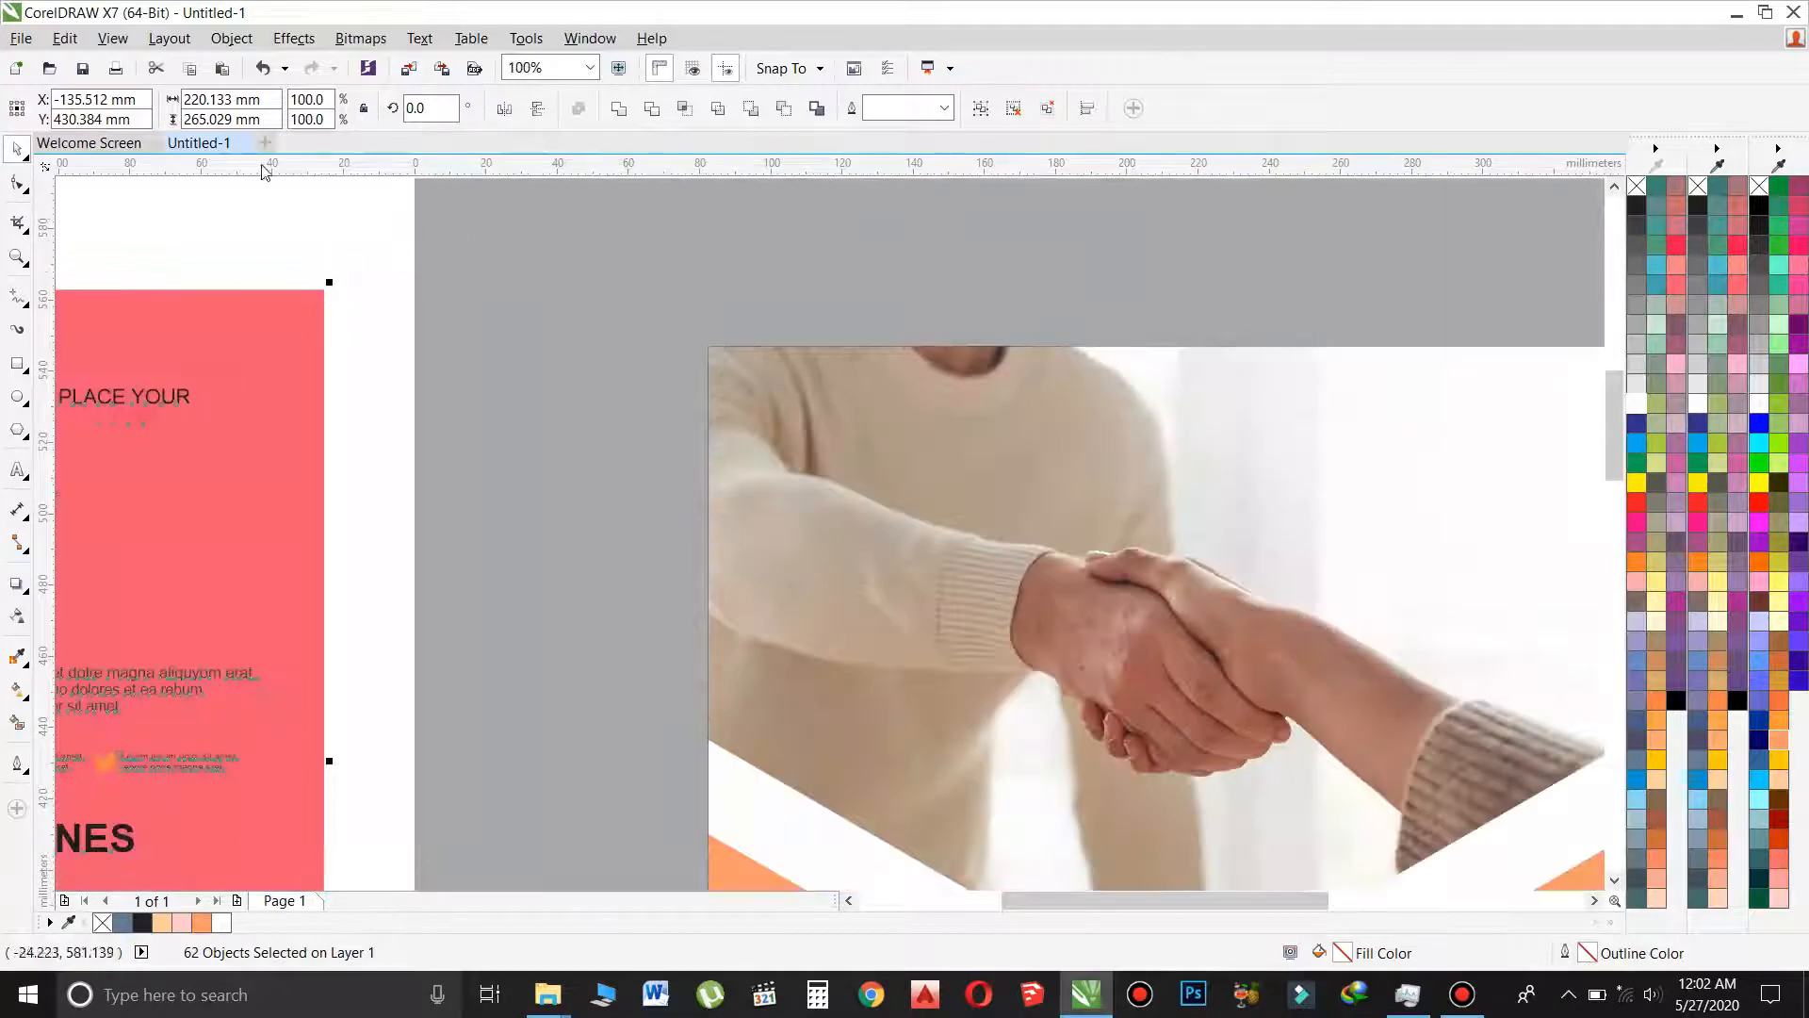
scroll(295, 325, "down", 1)
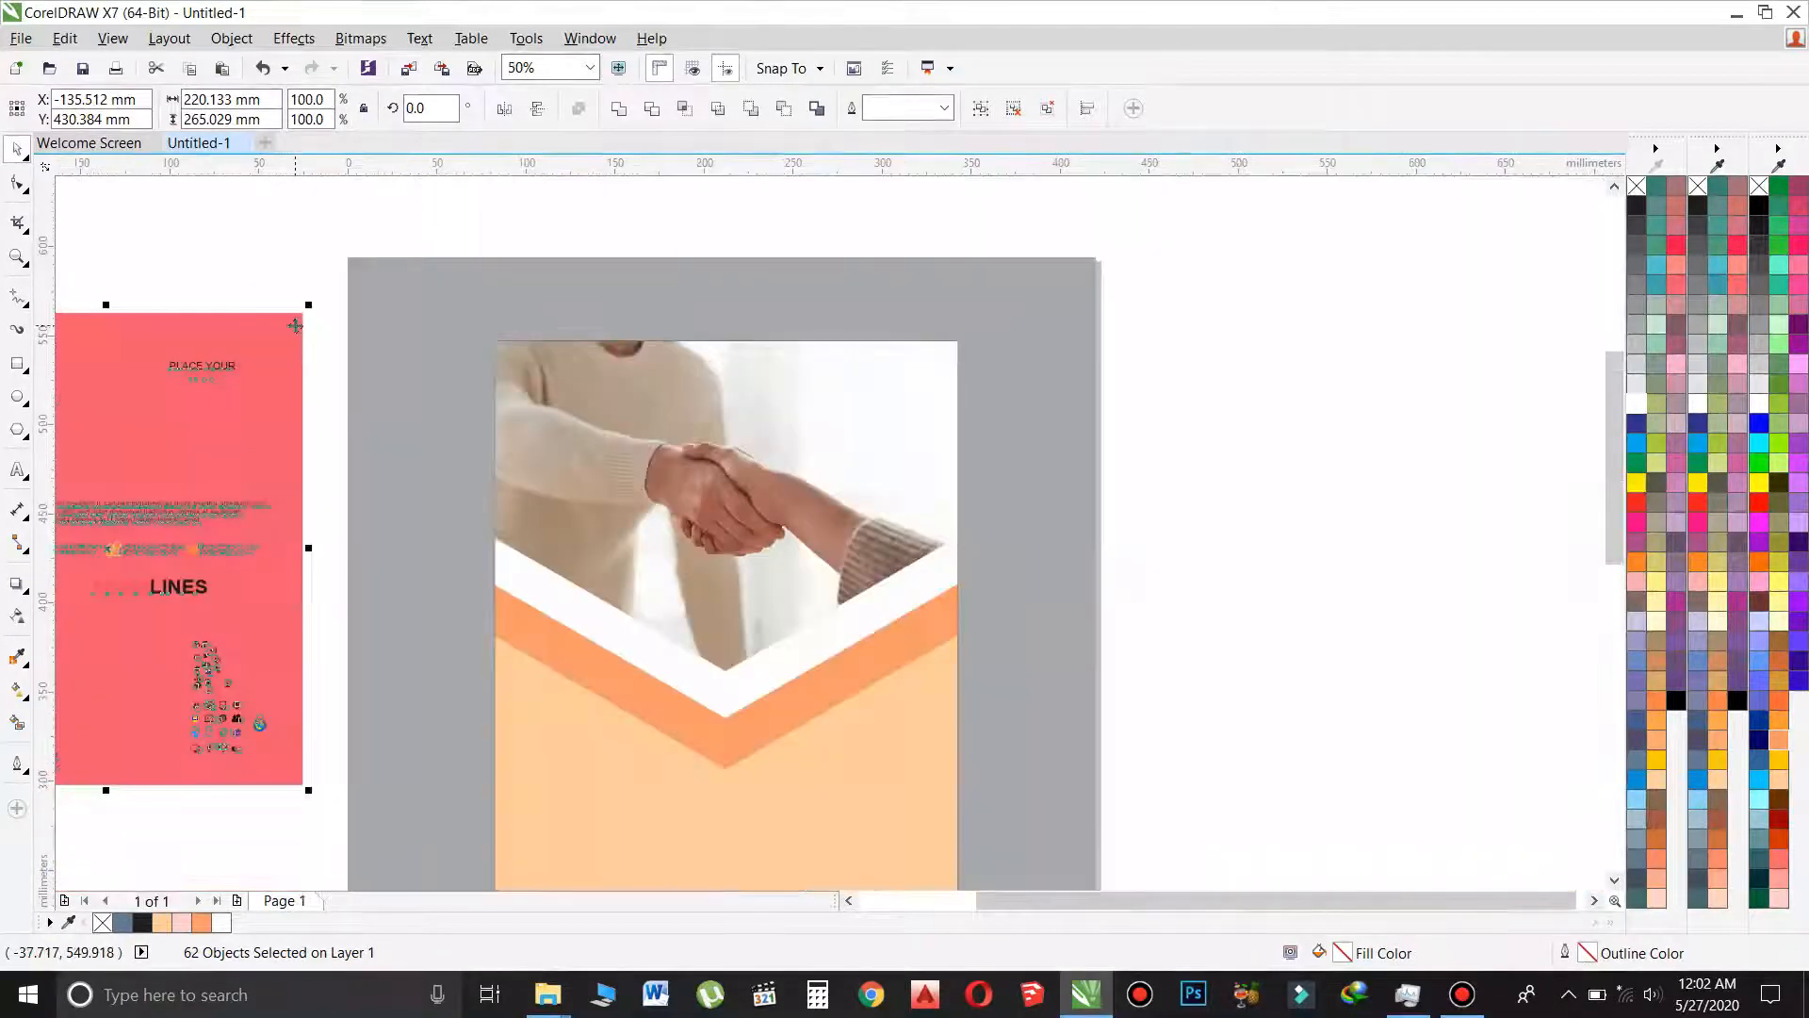
left_click(319, 251)
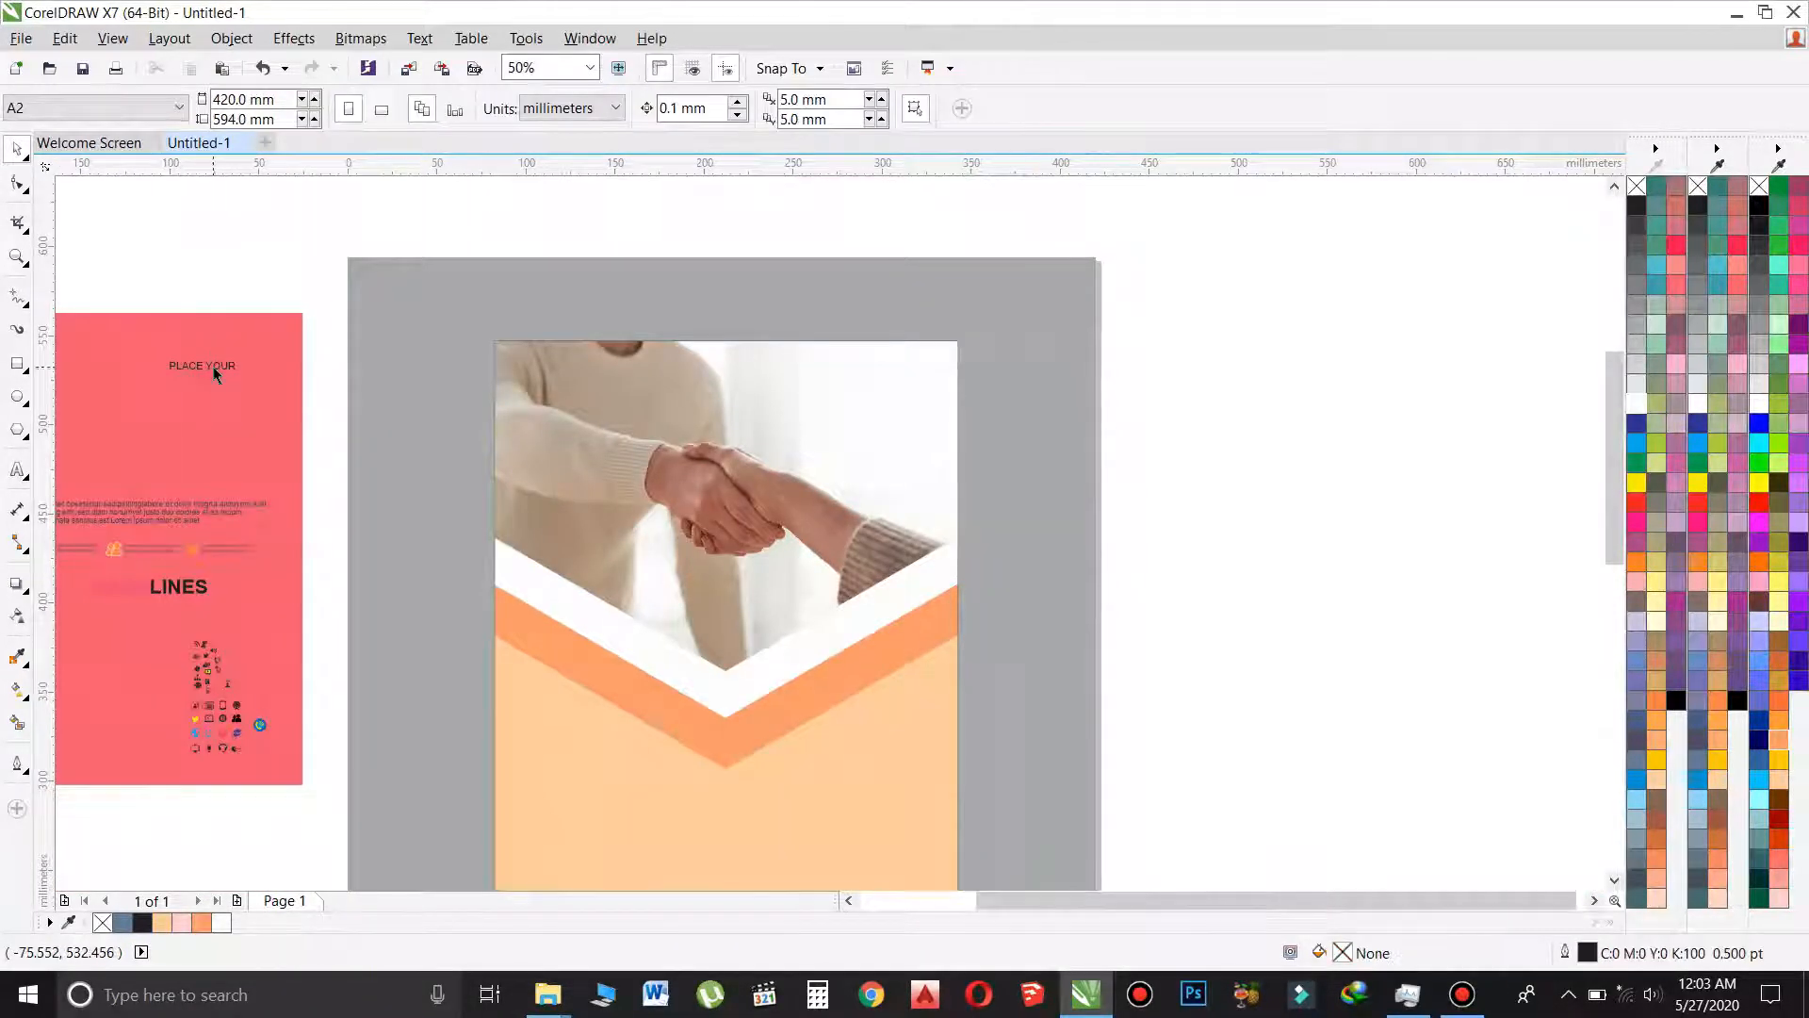
left_click(215, 370)
left_click_drag(226, 365, 875, 356)
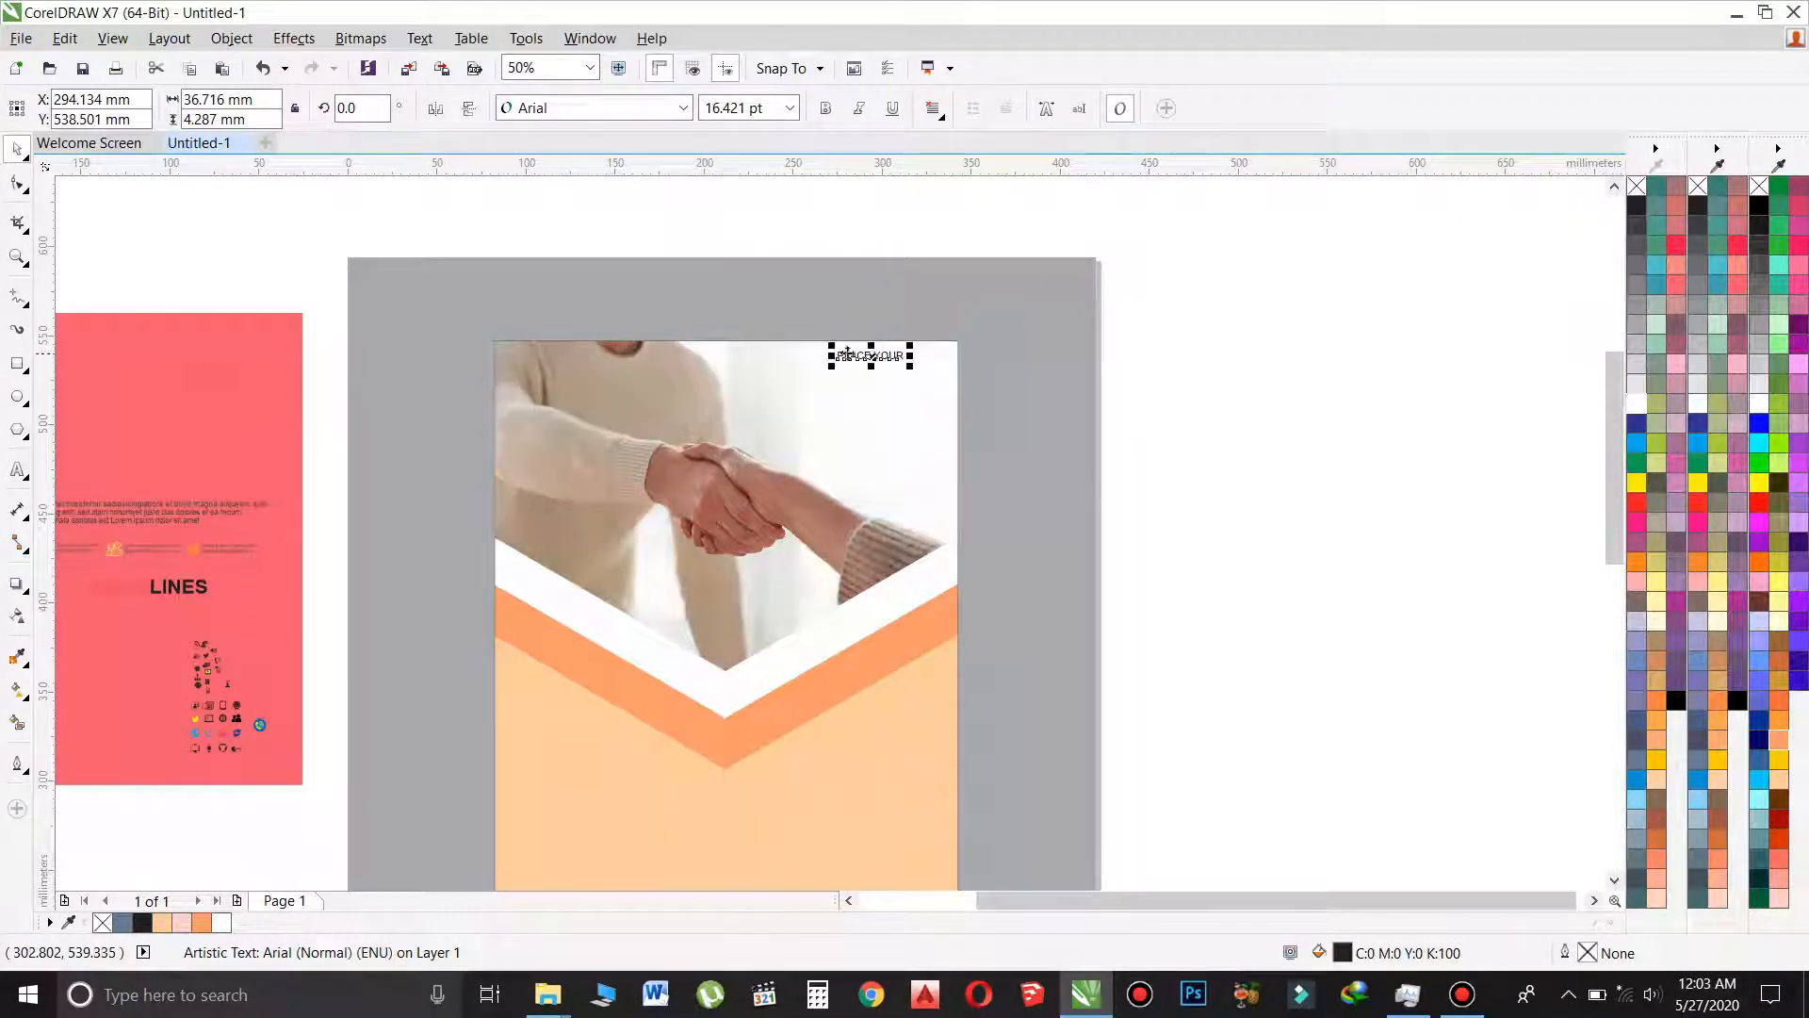
left_click(195, 375)
left_click_drag(194, 375, 862, 368)
Enlarge the "PLACE YOUR" text to about 22.7 pt and nudge it slightly upward in the flyer's corner.
scroll(923, 316, "up", 3)
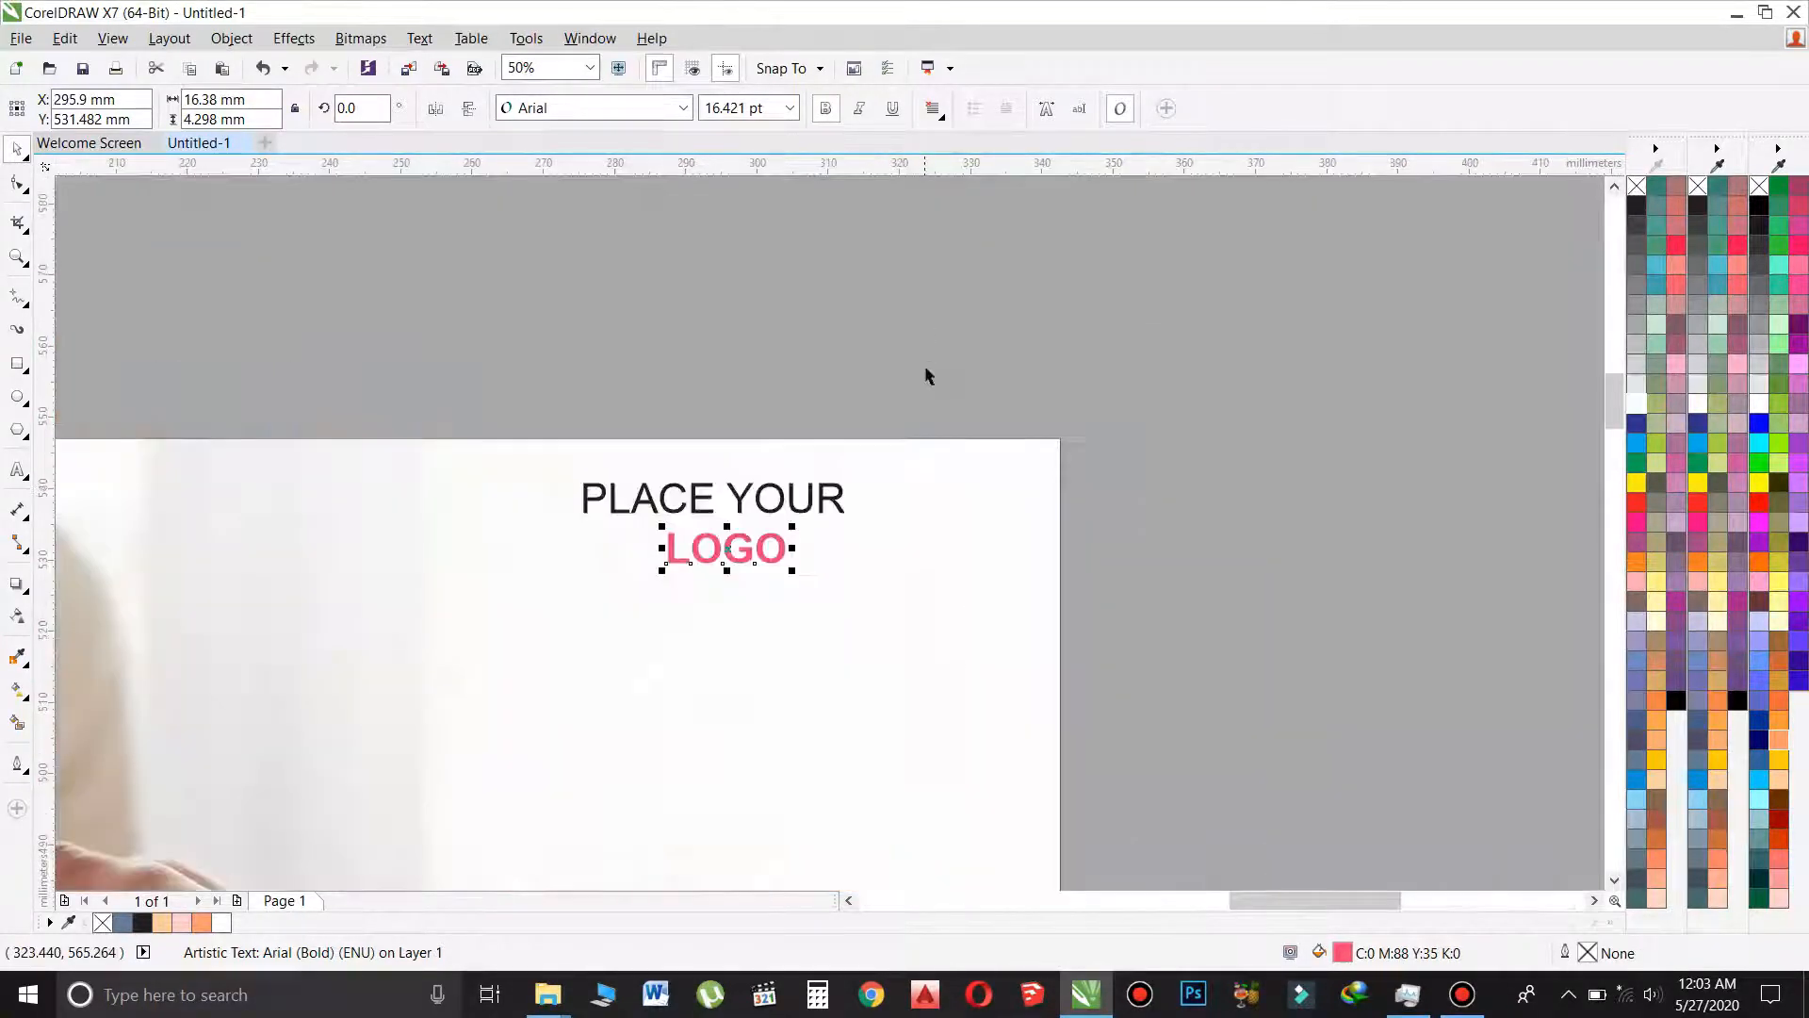
left_click(811, 499)
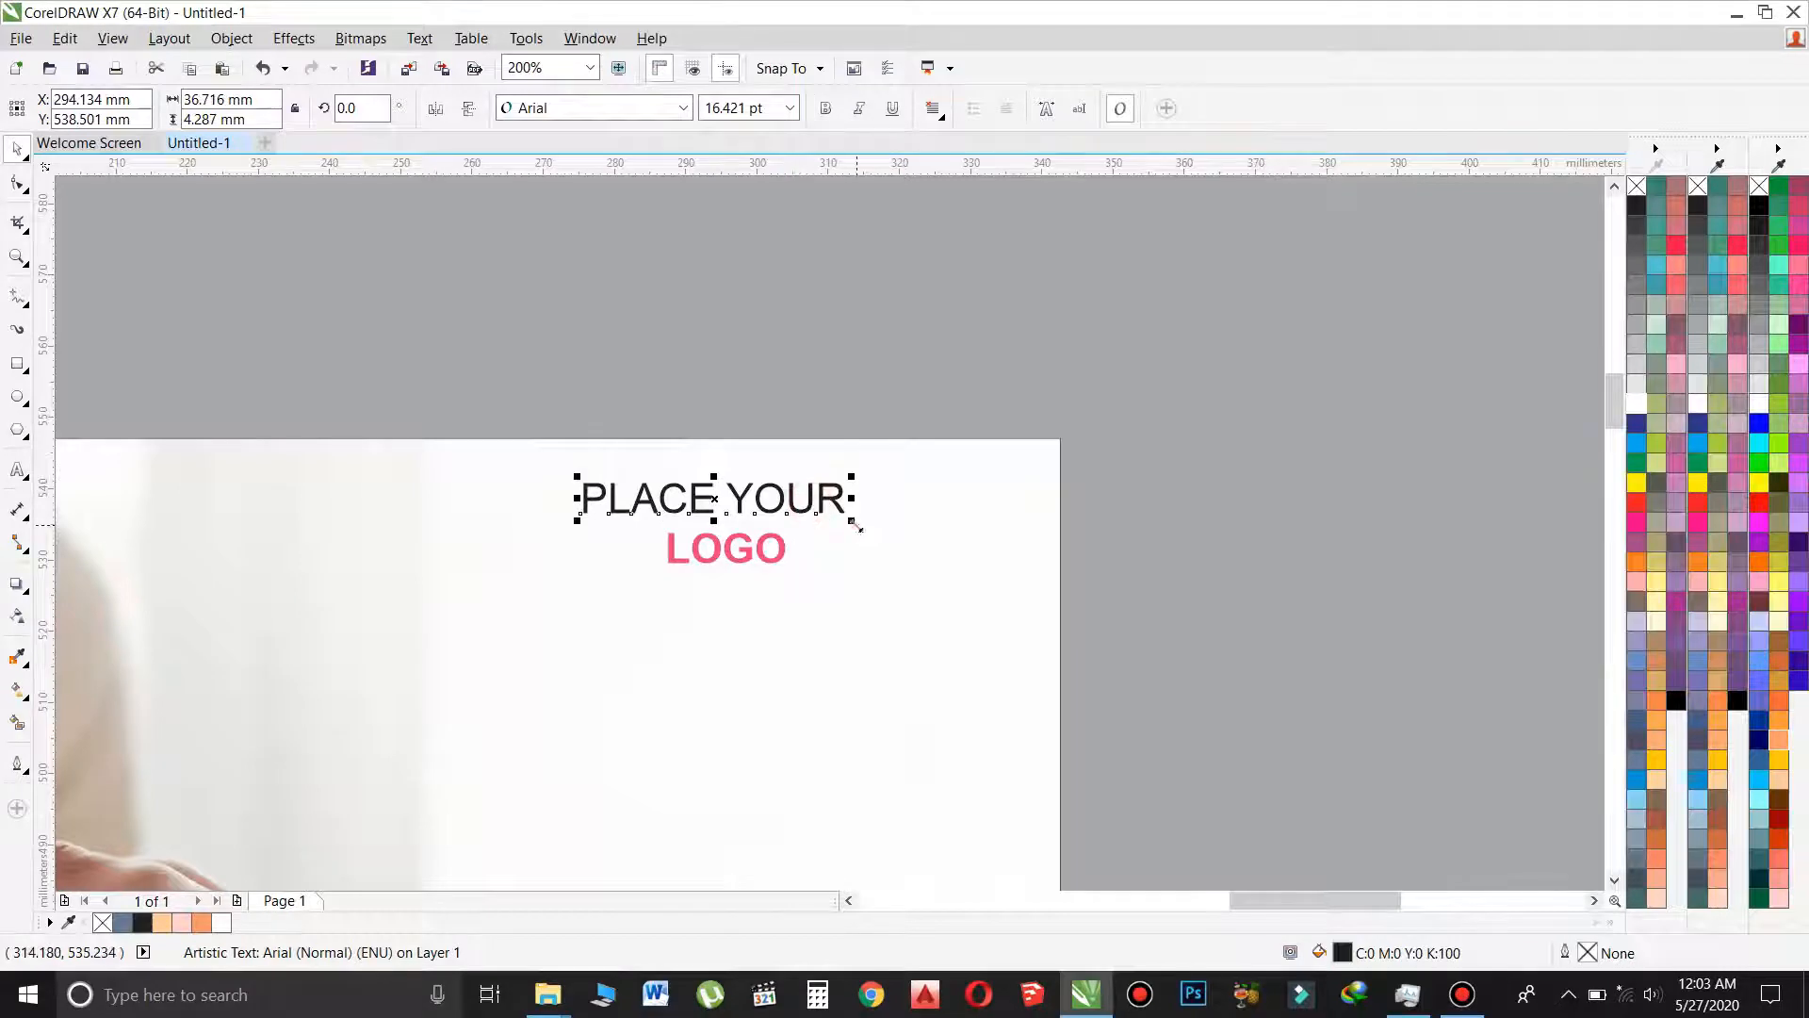
left_click_drag(852, 518, 957, 566)
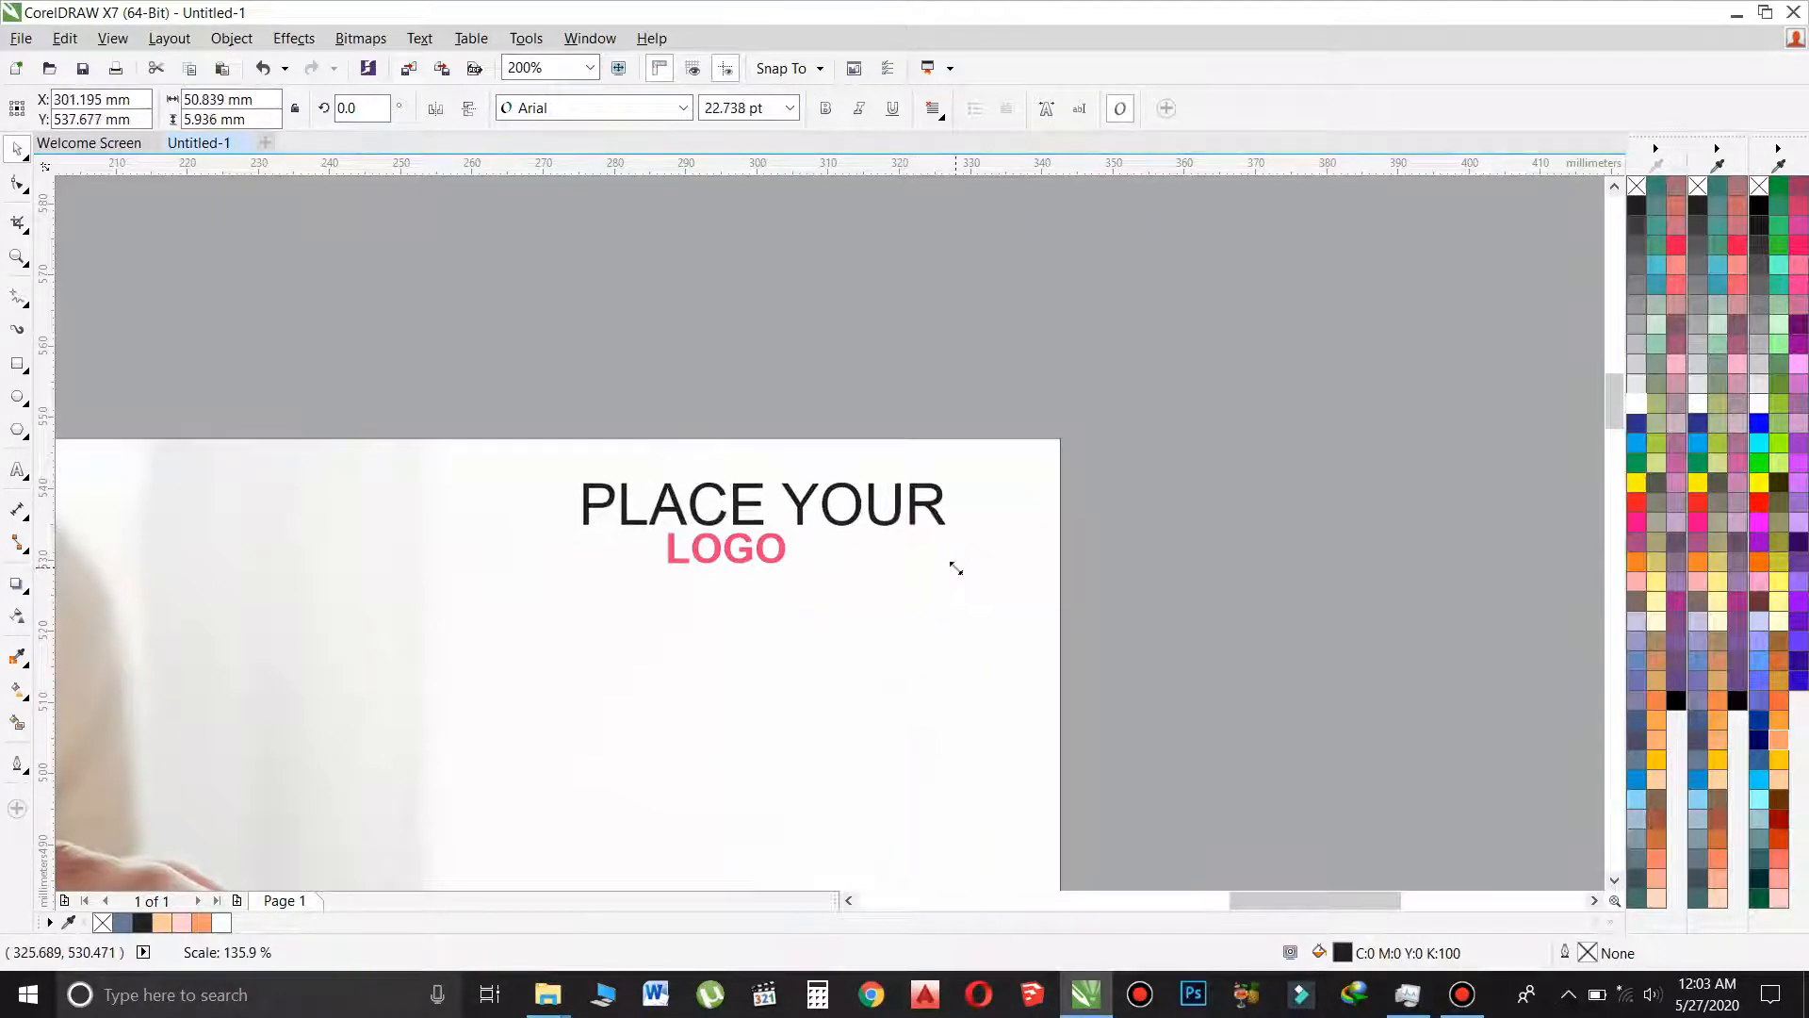
left_click_drag(851, 519, 857, 510)
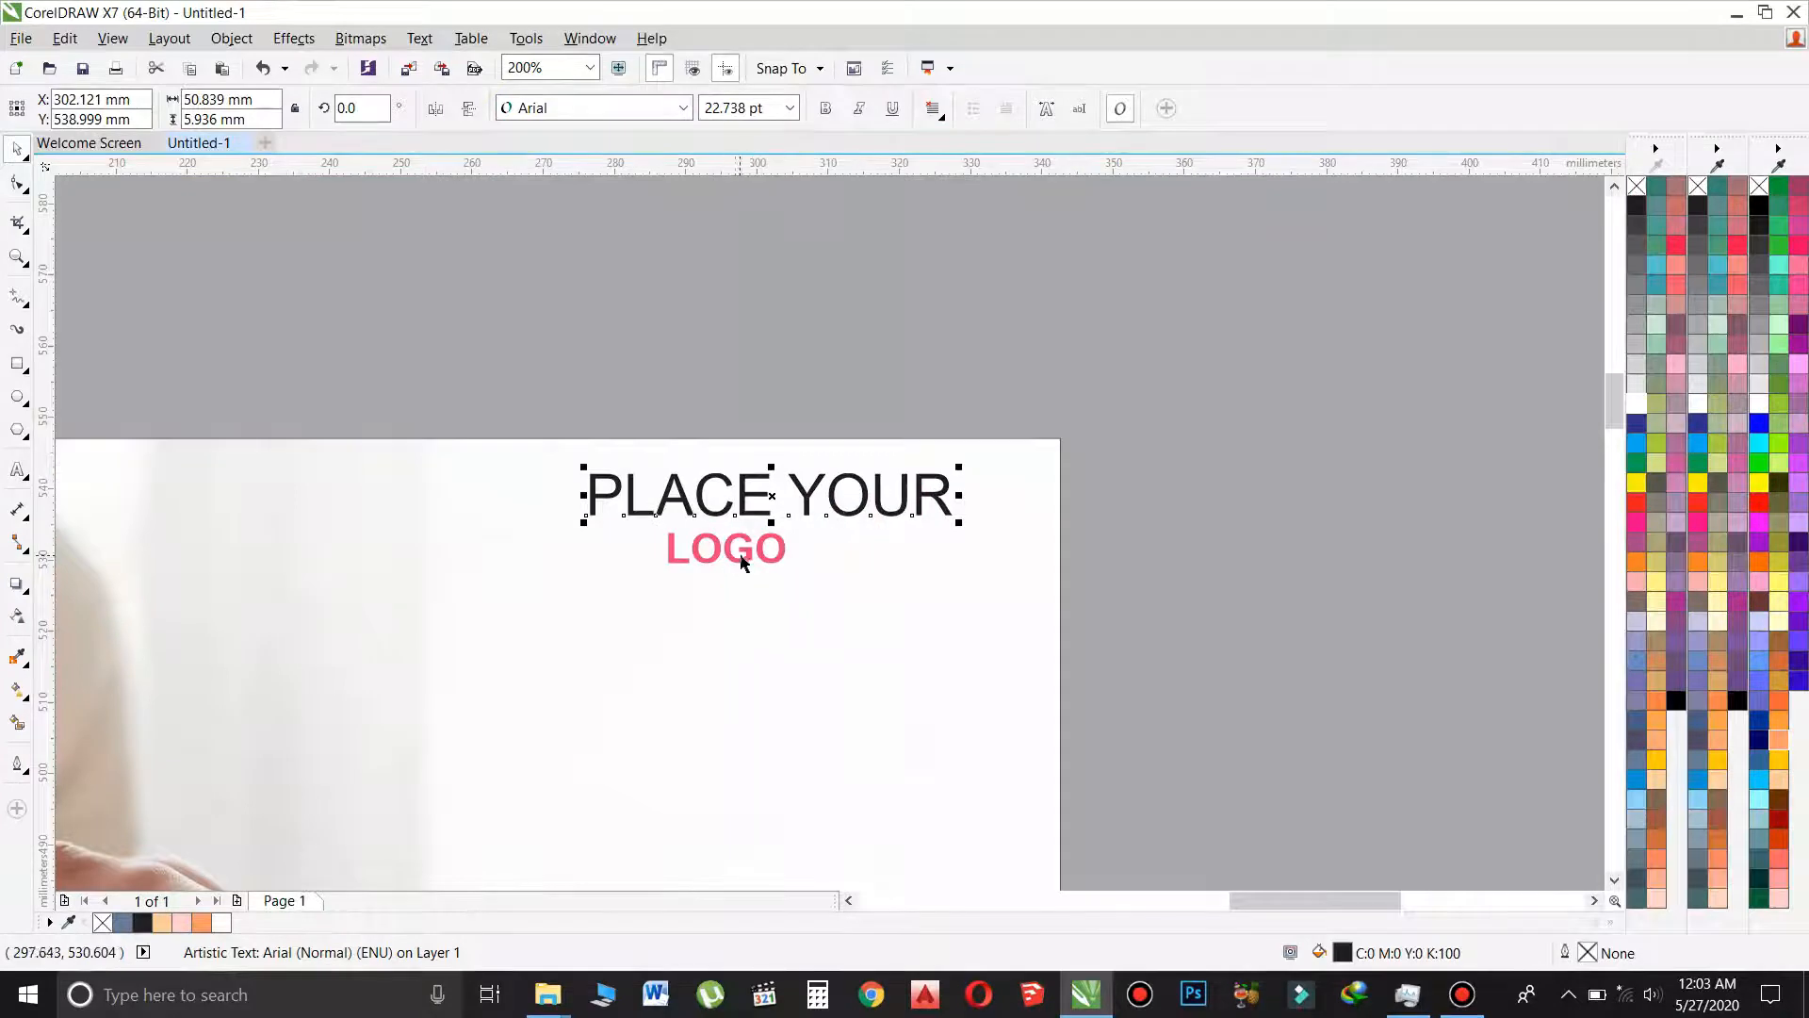
Enlarge the "LOGO" text to about 27.5 pt and position it centred beneath "PLACE YOUR".
left_click(746, 561)
left_click(751, 563)
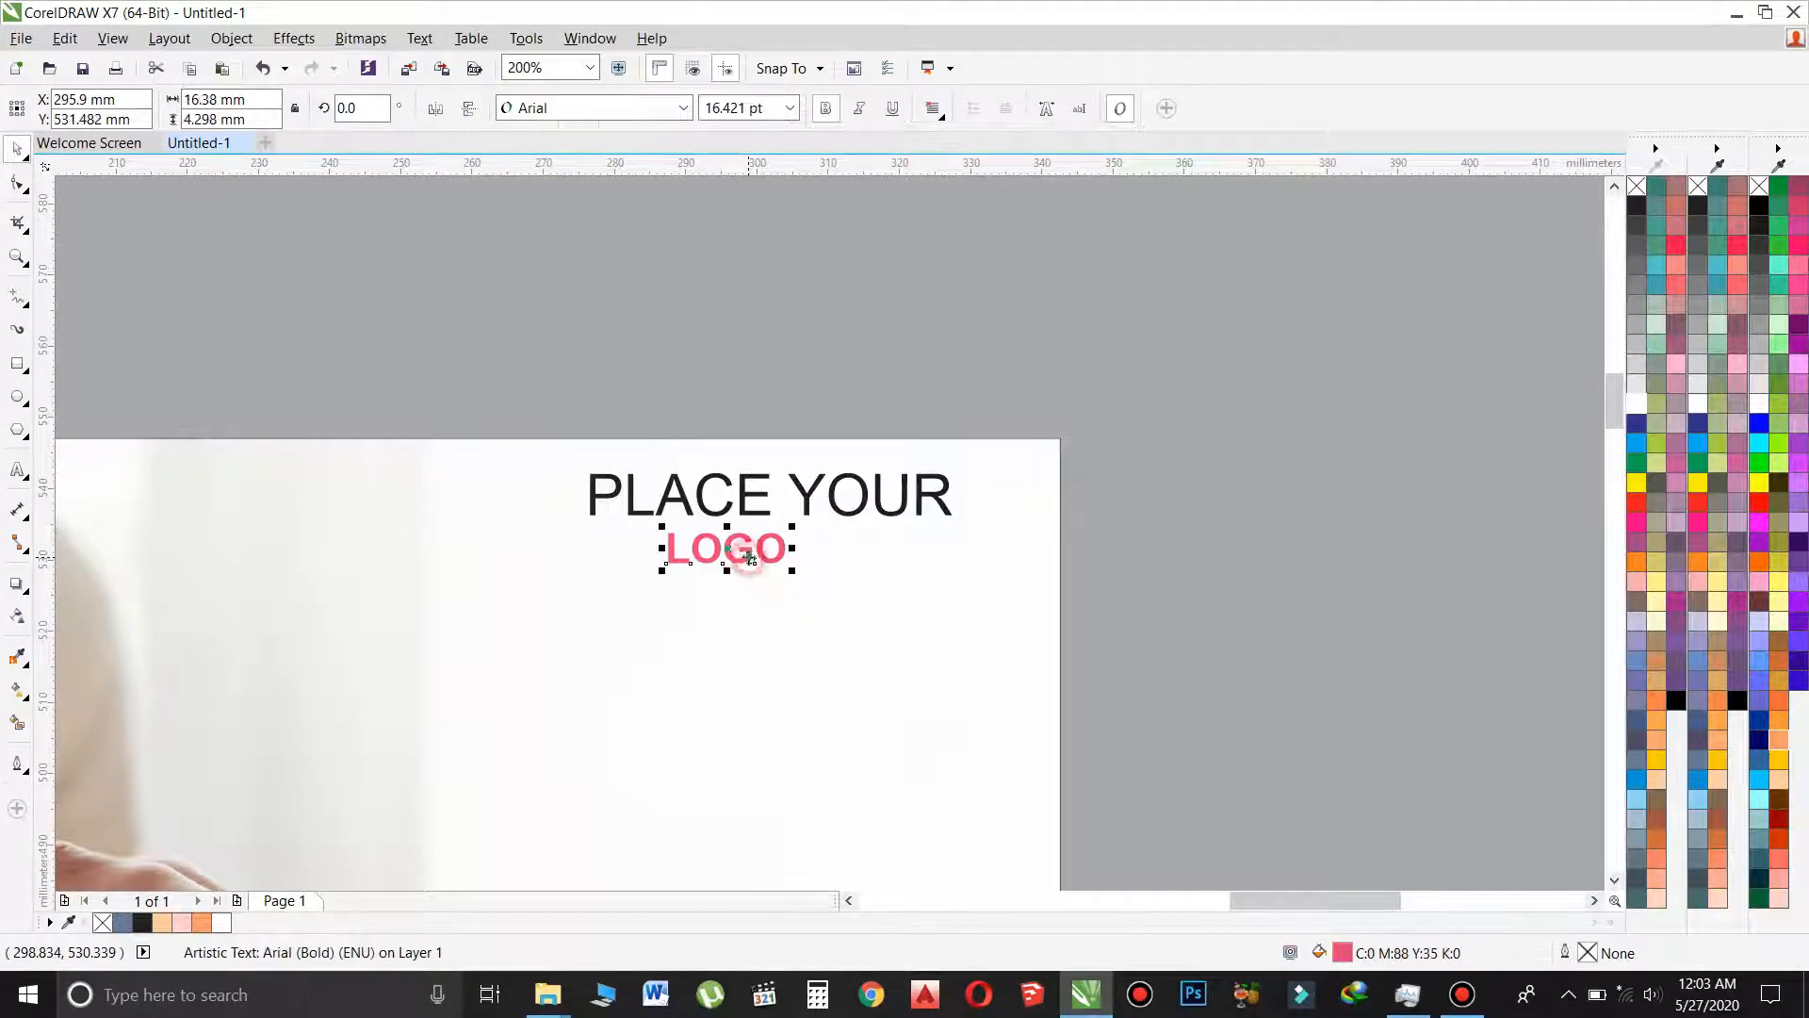
mouse_move(792, 569)
left_mouse_down()
mouse_move(872, 615)
mouse_move(804, 578)
left_mouse_up()
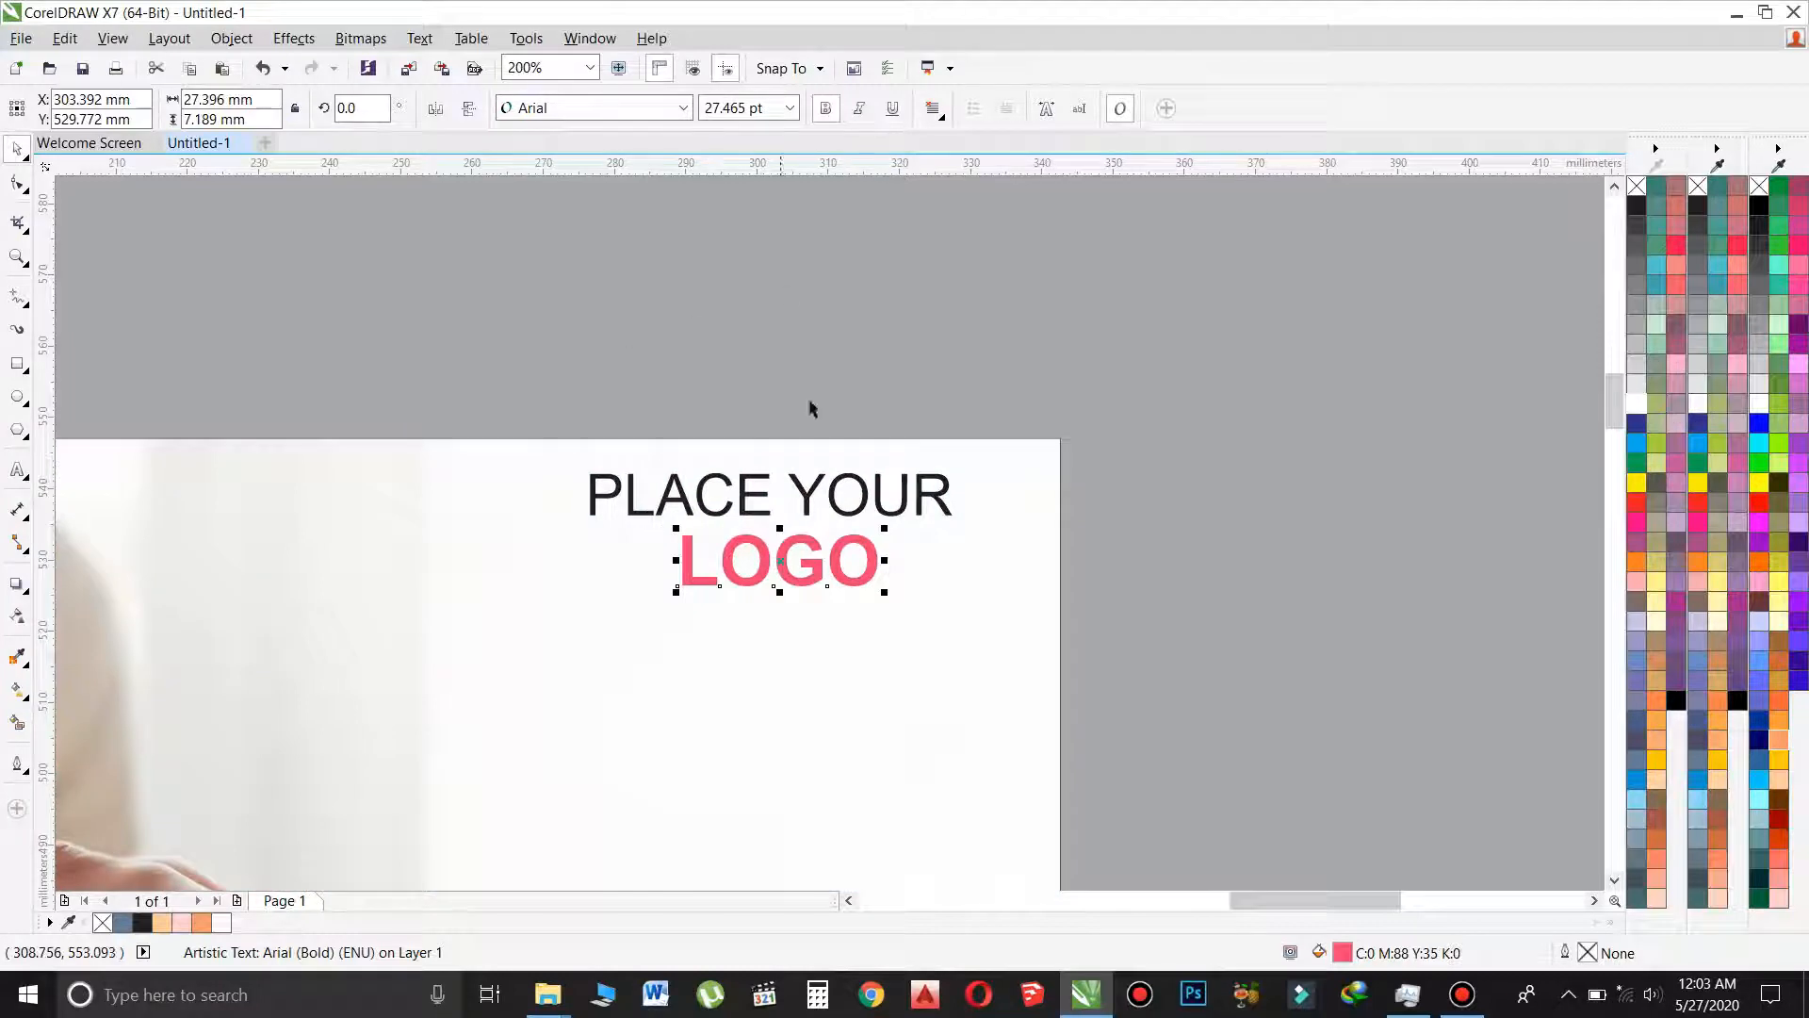
left_click(763, 346)
Move the "HEADLINES" text from the red panel to just below the V-shaped band's tip, sized about 75 mm wide.
scroll(509, 509, "down", 2)
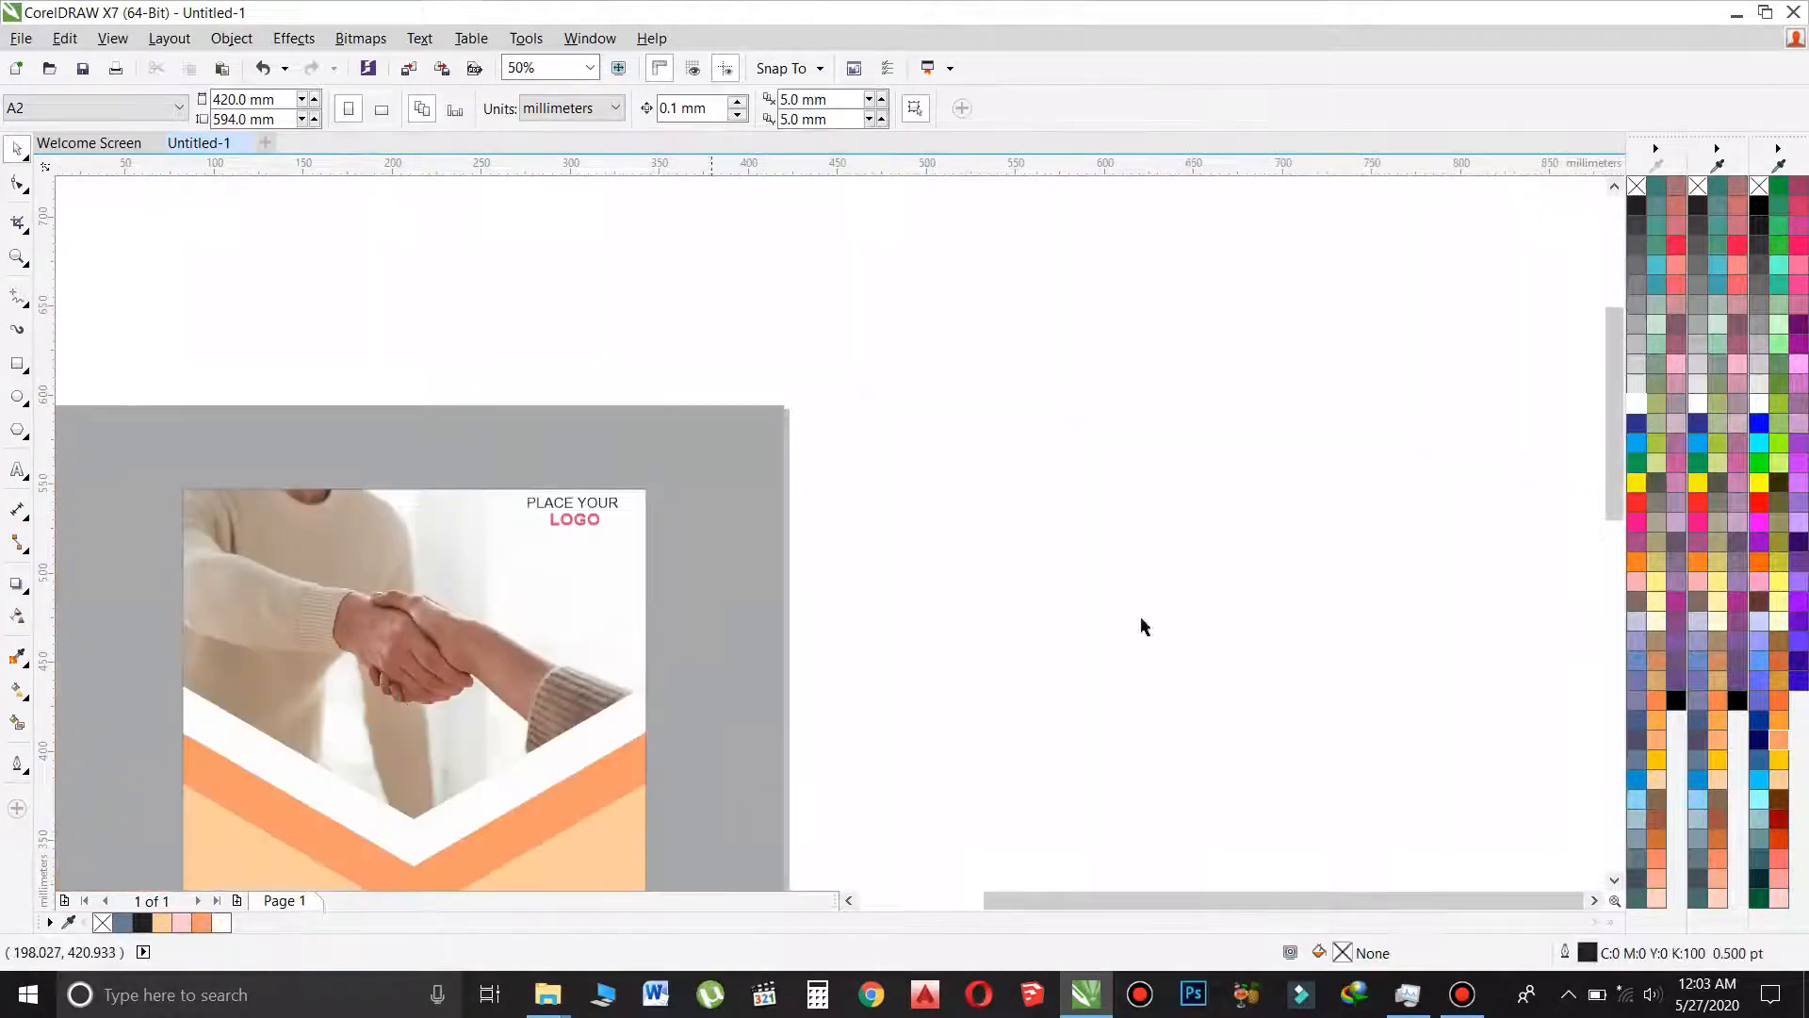
left_click_drag(1608, 500, 1608, 575)
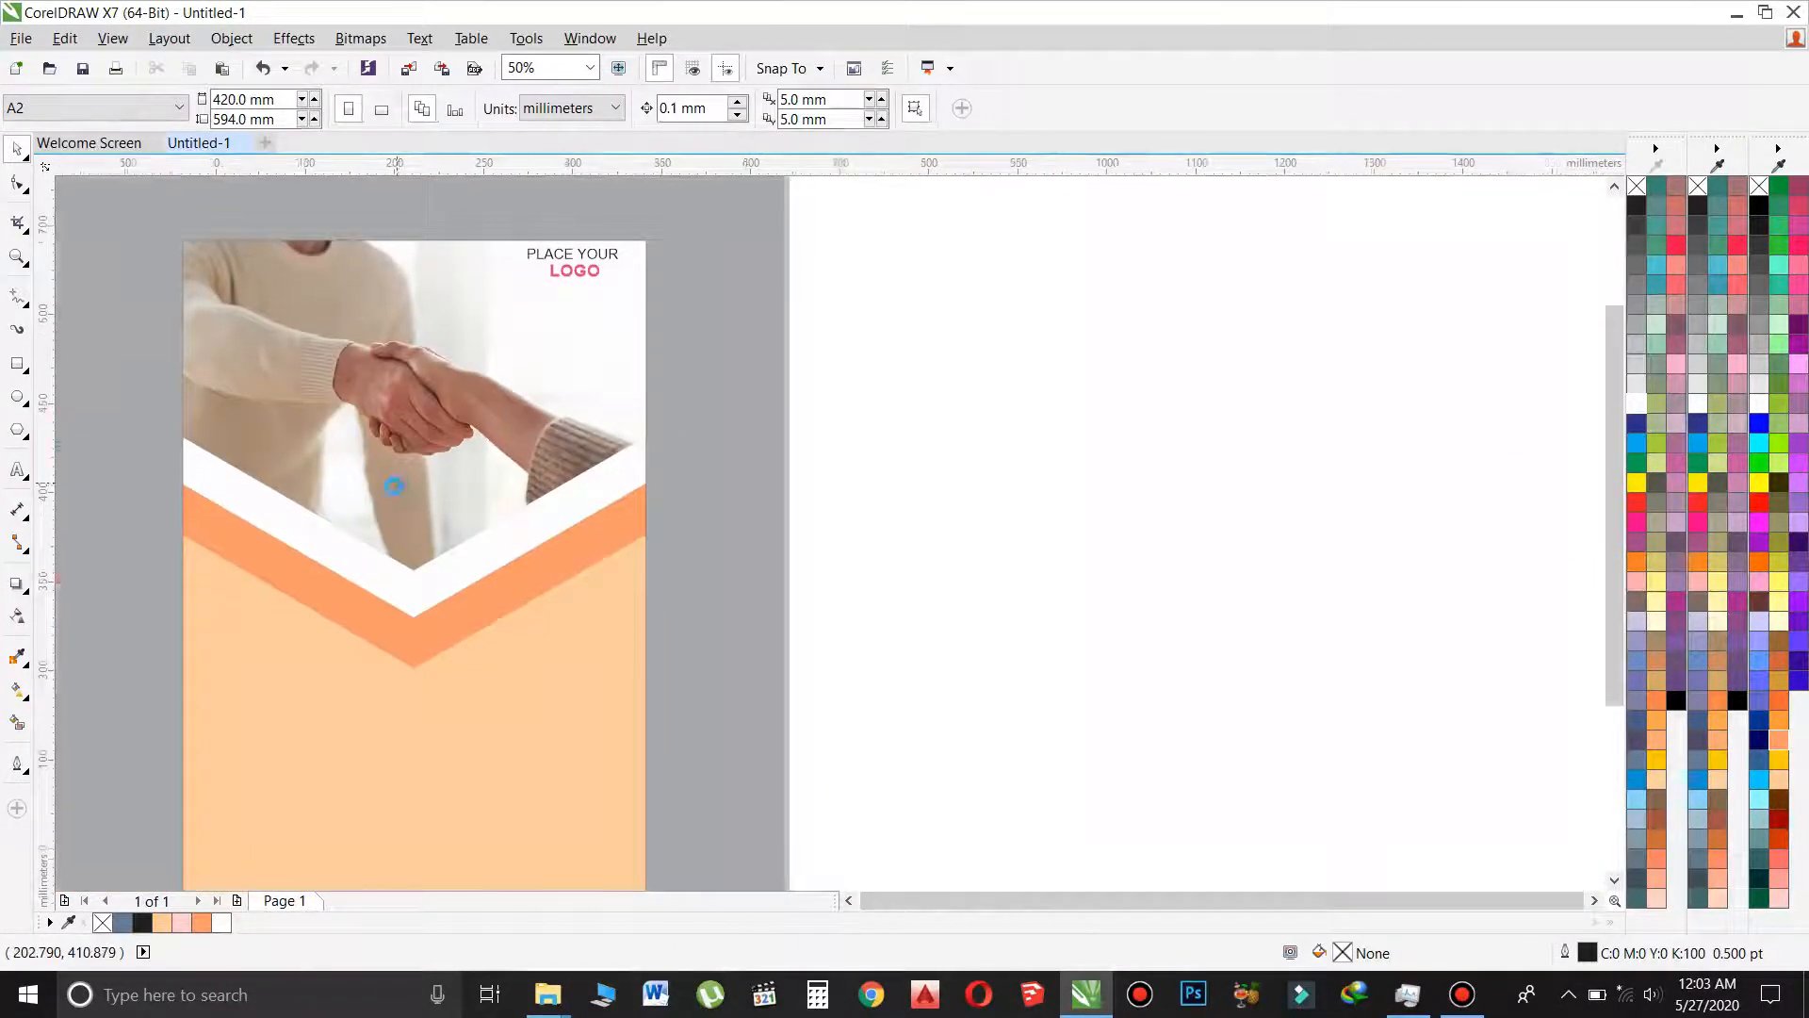
scroll(394, 490, "down", 1)
left_click(849, 902)
left_click(849, 902)
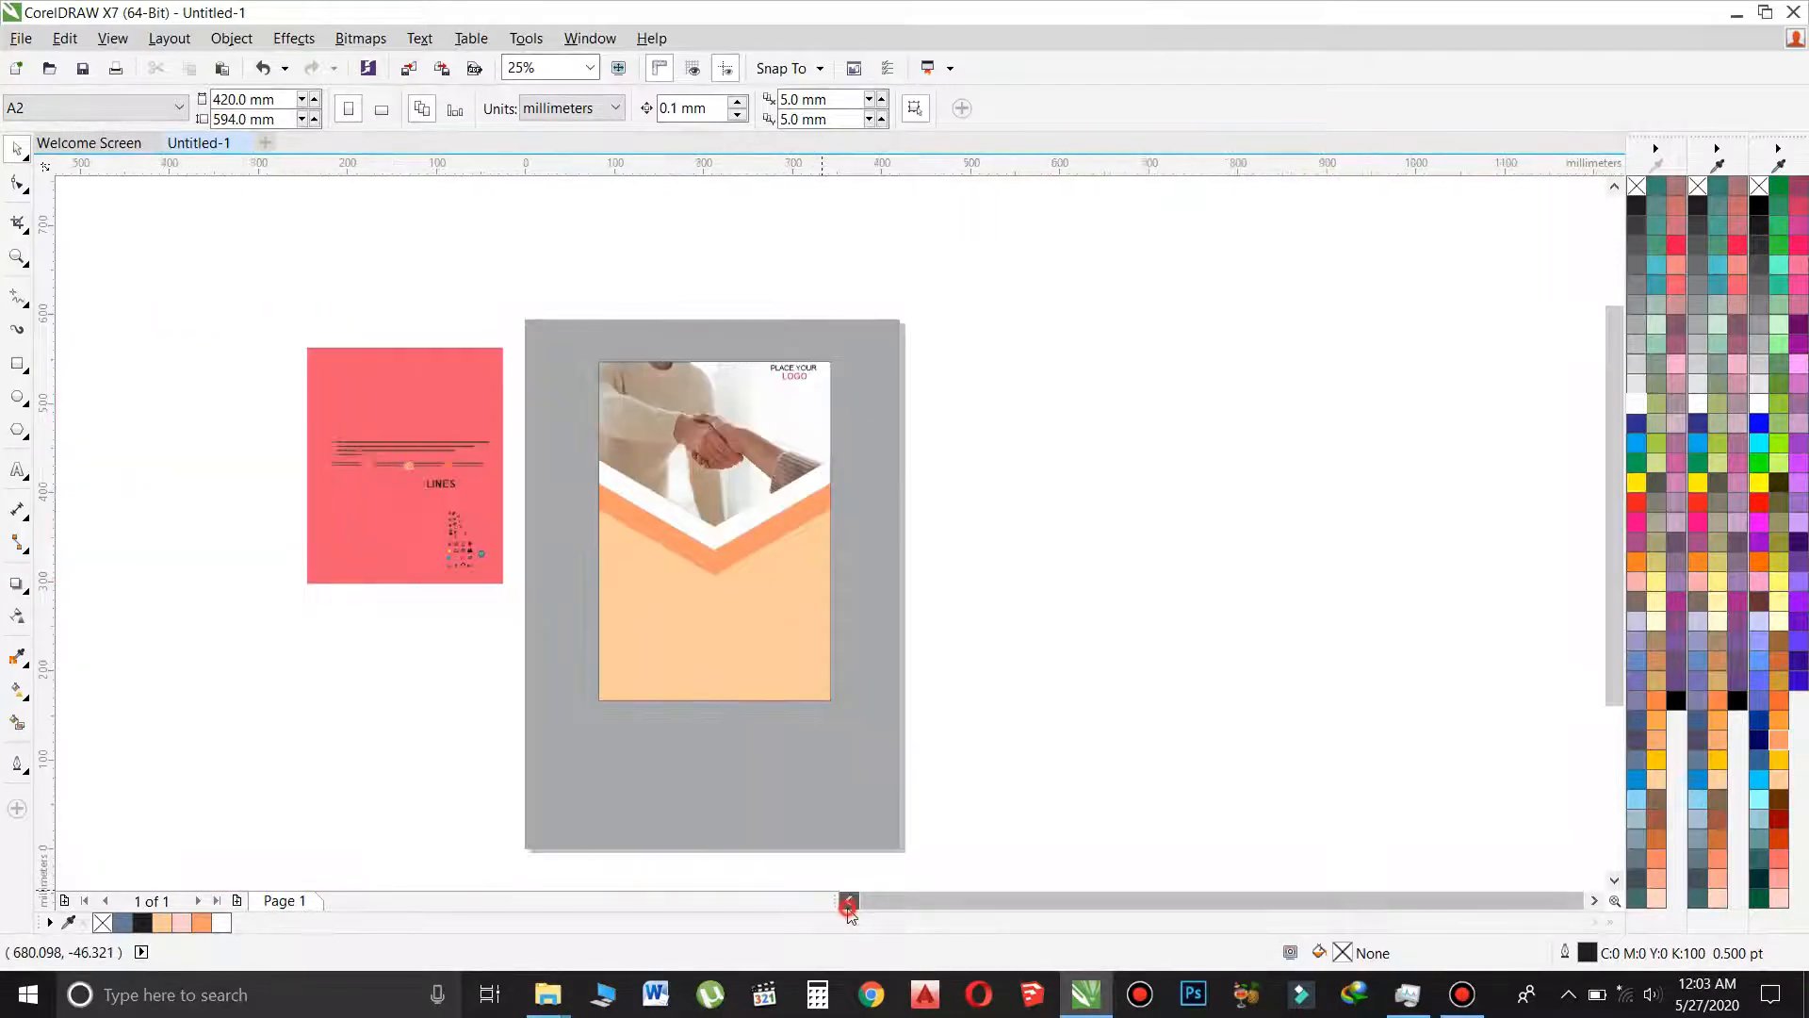
left_click(442, 486)
left_click_drag(442, 486, 742, 581)
scroll(711, 591, "up", 2)
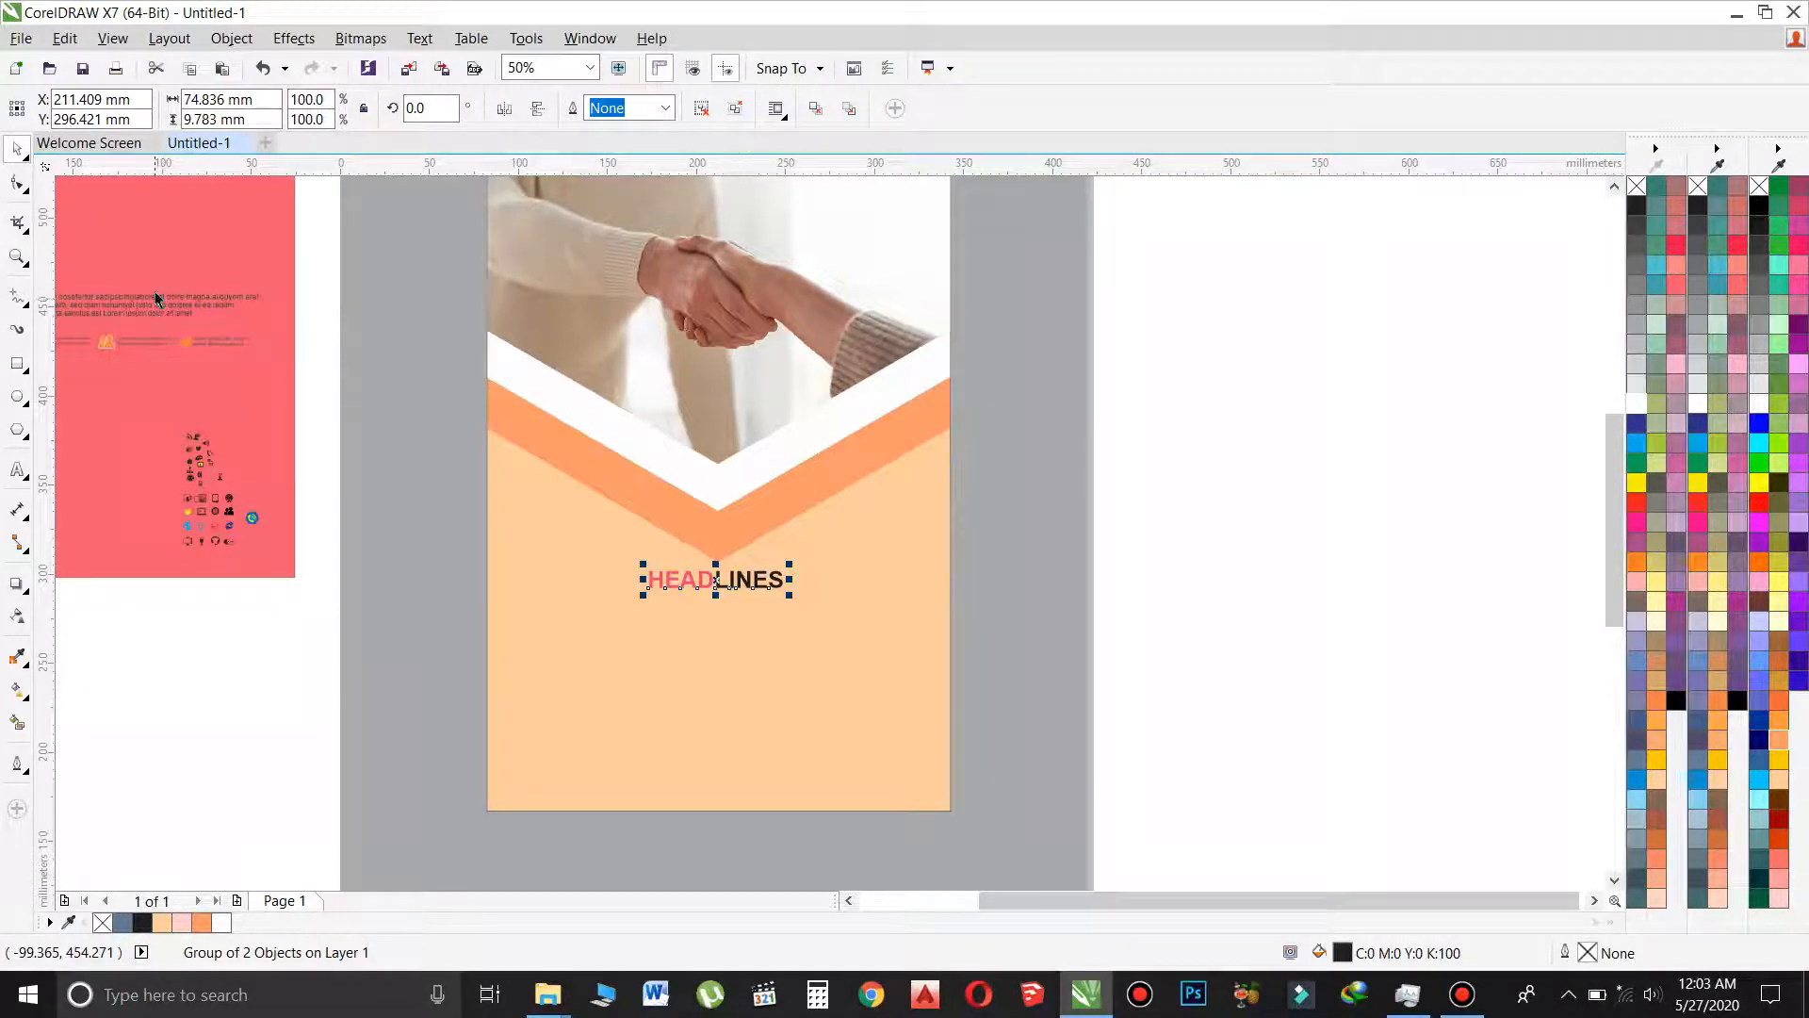
Place the three-line Lorem ipsum paragraph centred beneath "HEADLINES", enlarged to about 223 mm wide.
scroll(156, 299, "down", 1)
scroll(143, 311, "up", 1)
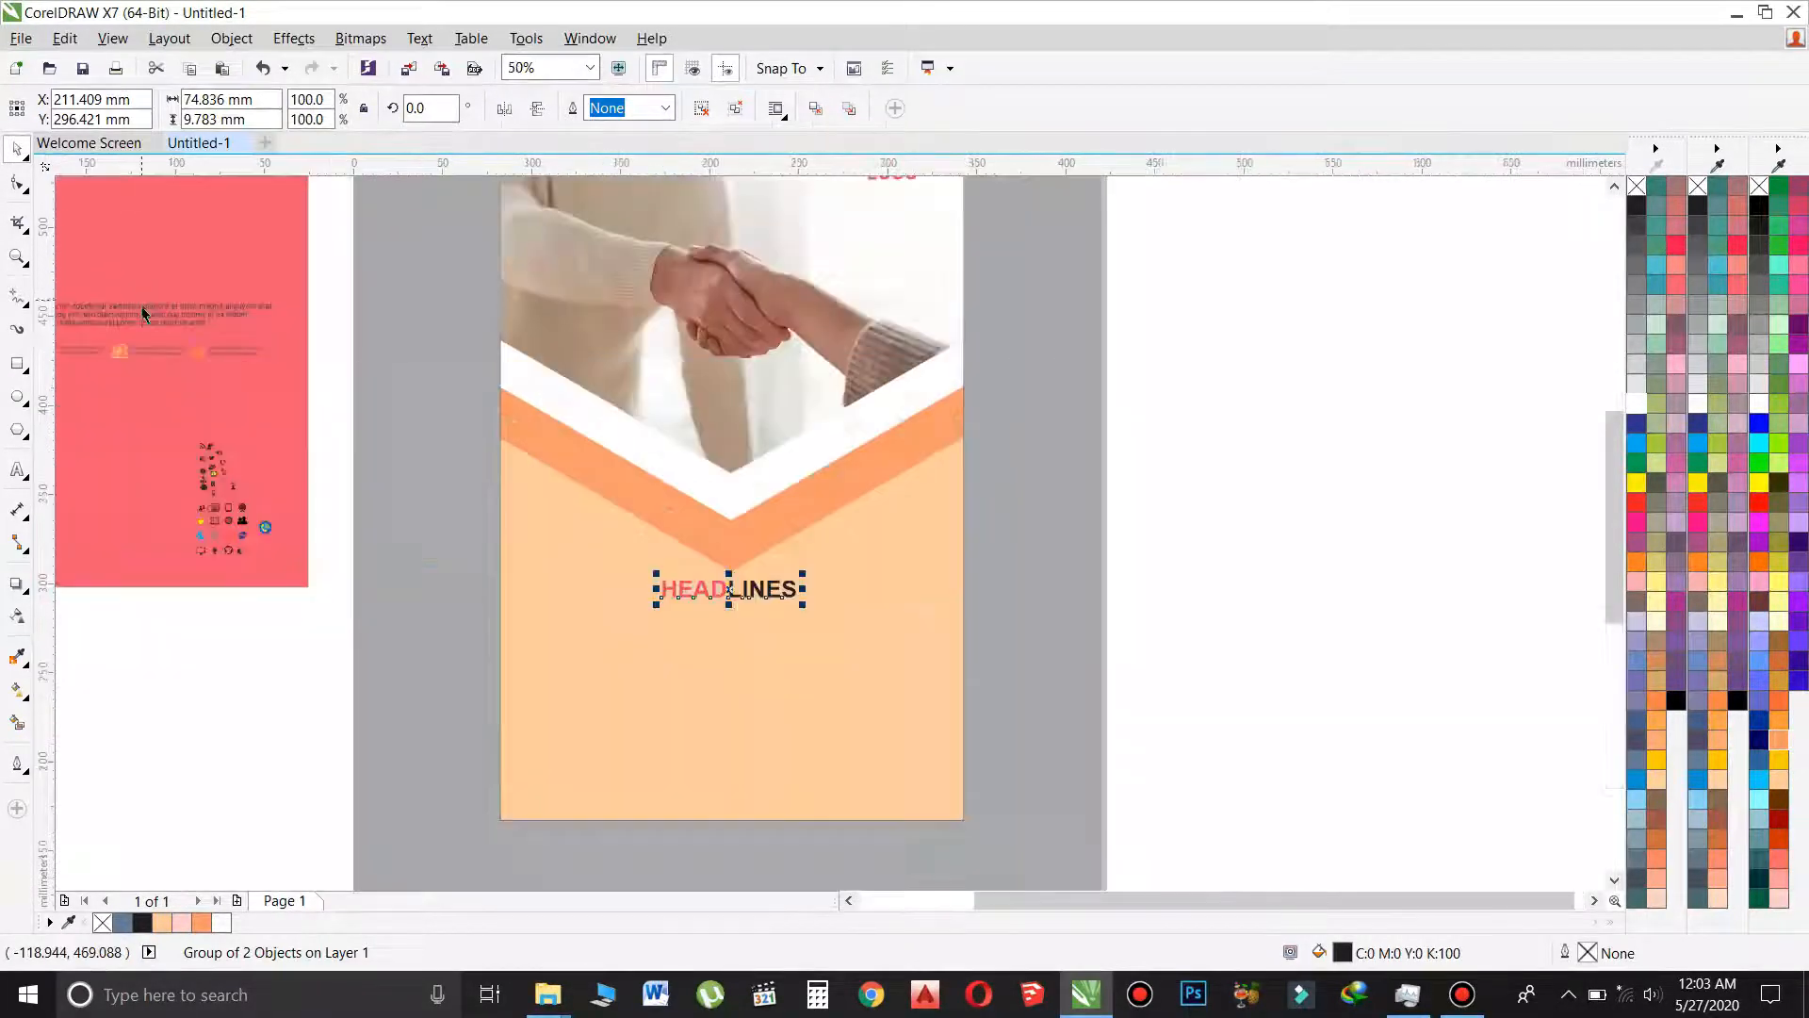
left_click(159, 325)
left_click_drag(158, 324, 755, 623)
left_click_drag(878, 645, 977, 719)
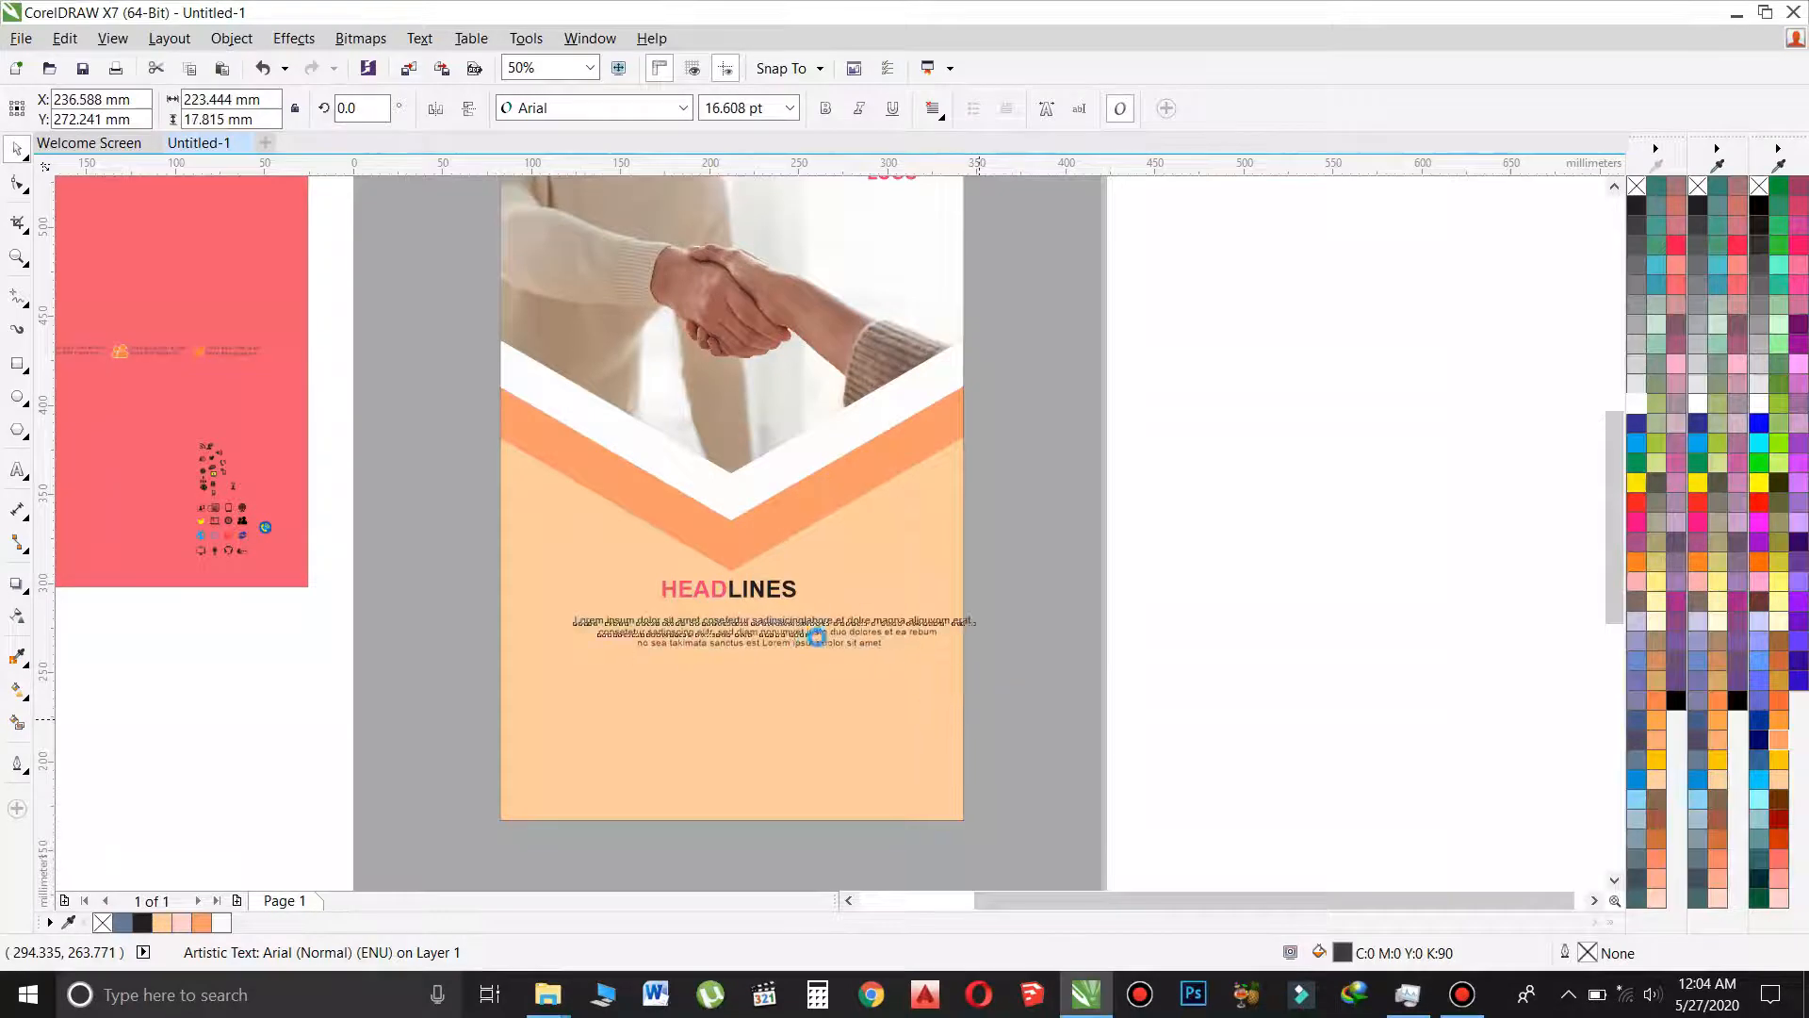
left_click_drag(820, 634, 786, 649)
left_click(1040, 650)
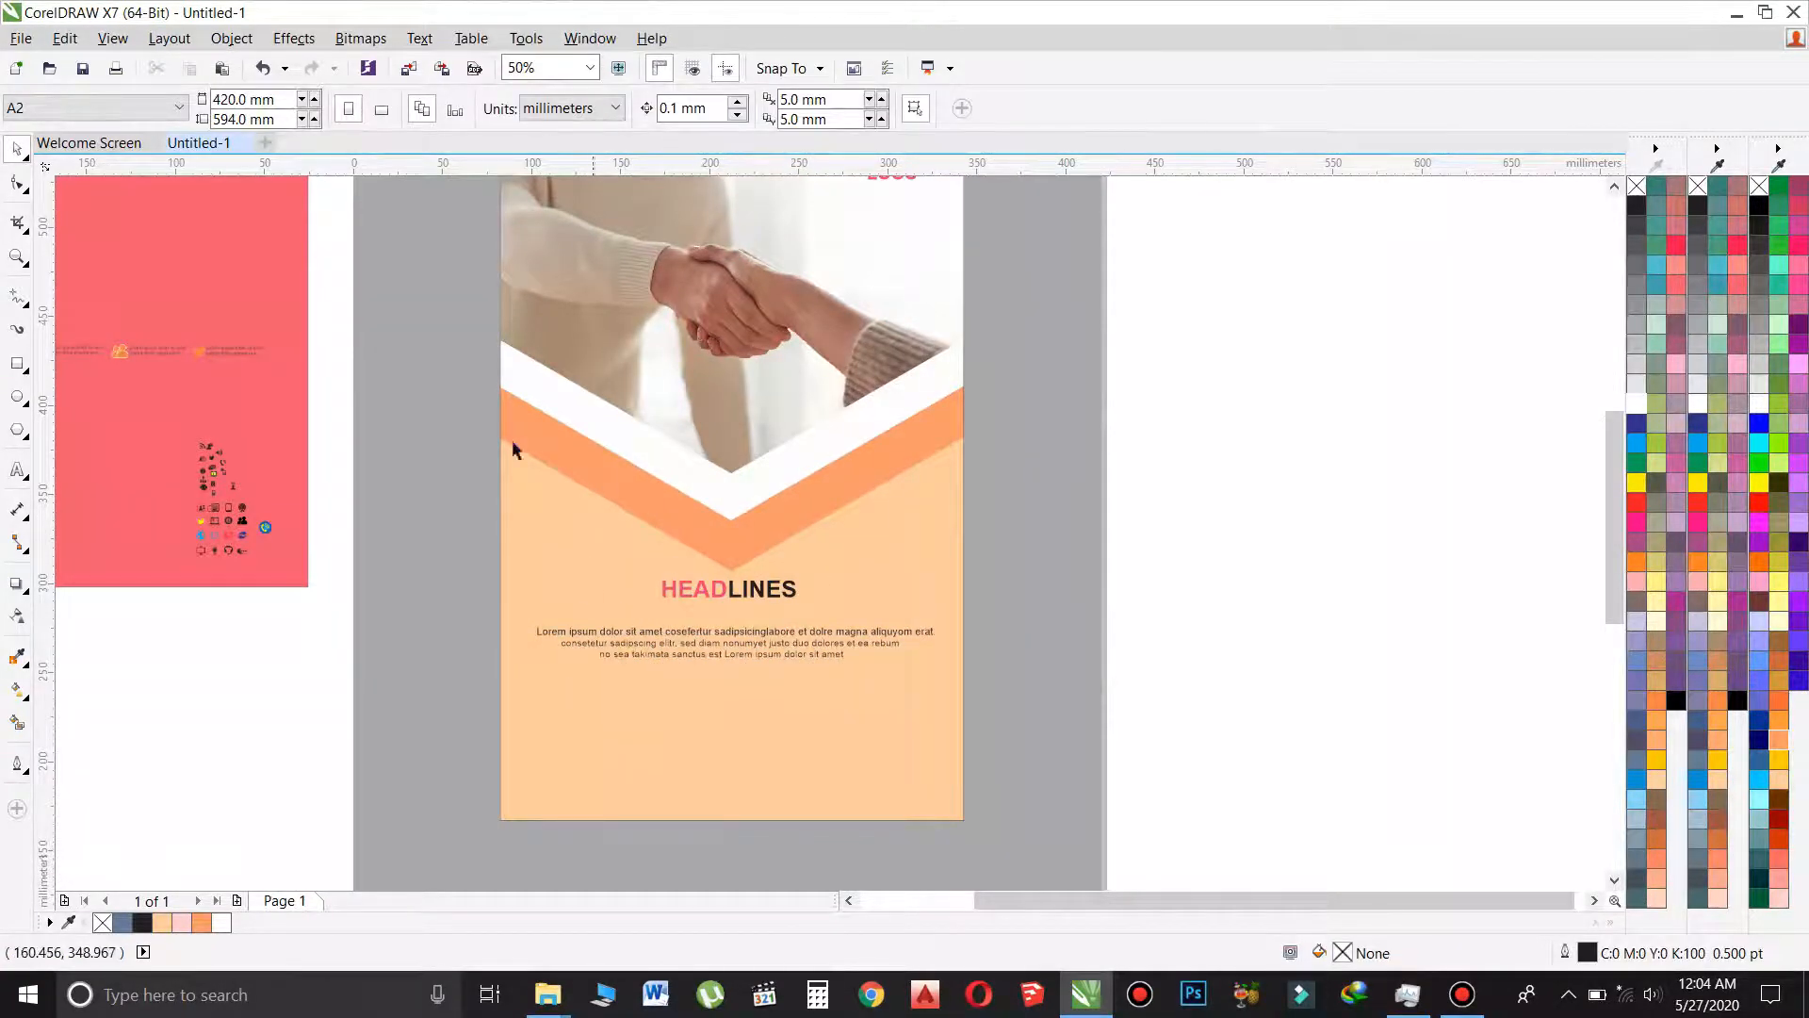
Move the row of icons with captions to the flyer's bottom edge, enlarged to about 241 mm wide.
left_click(223, 347)
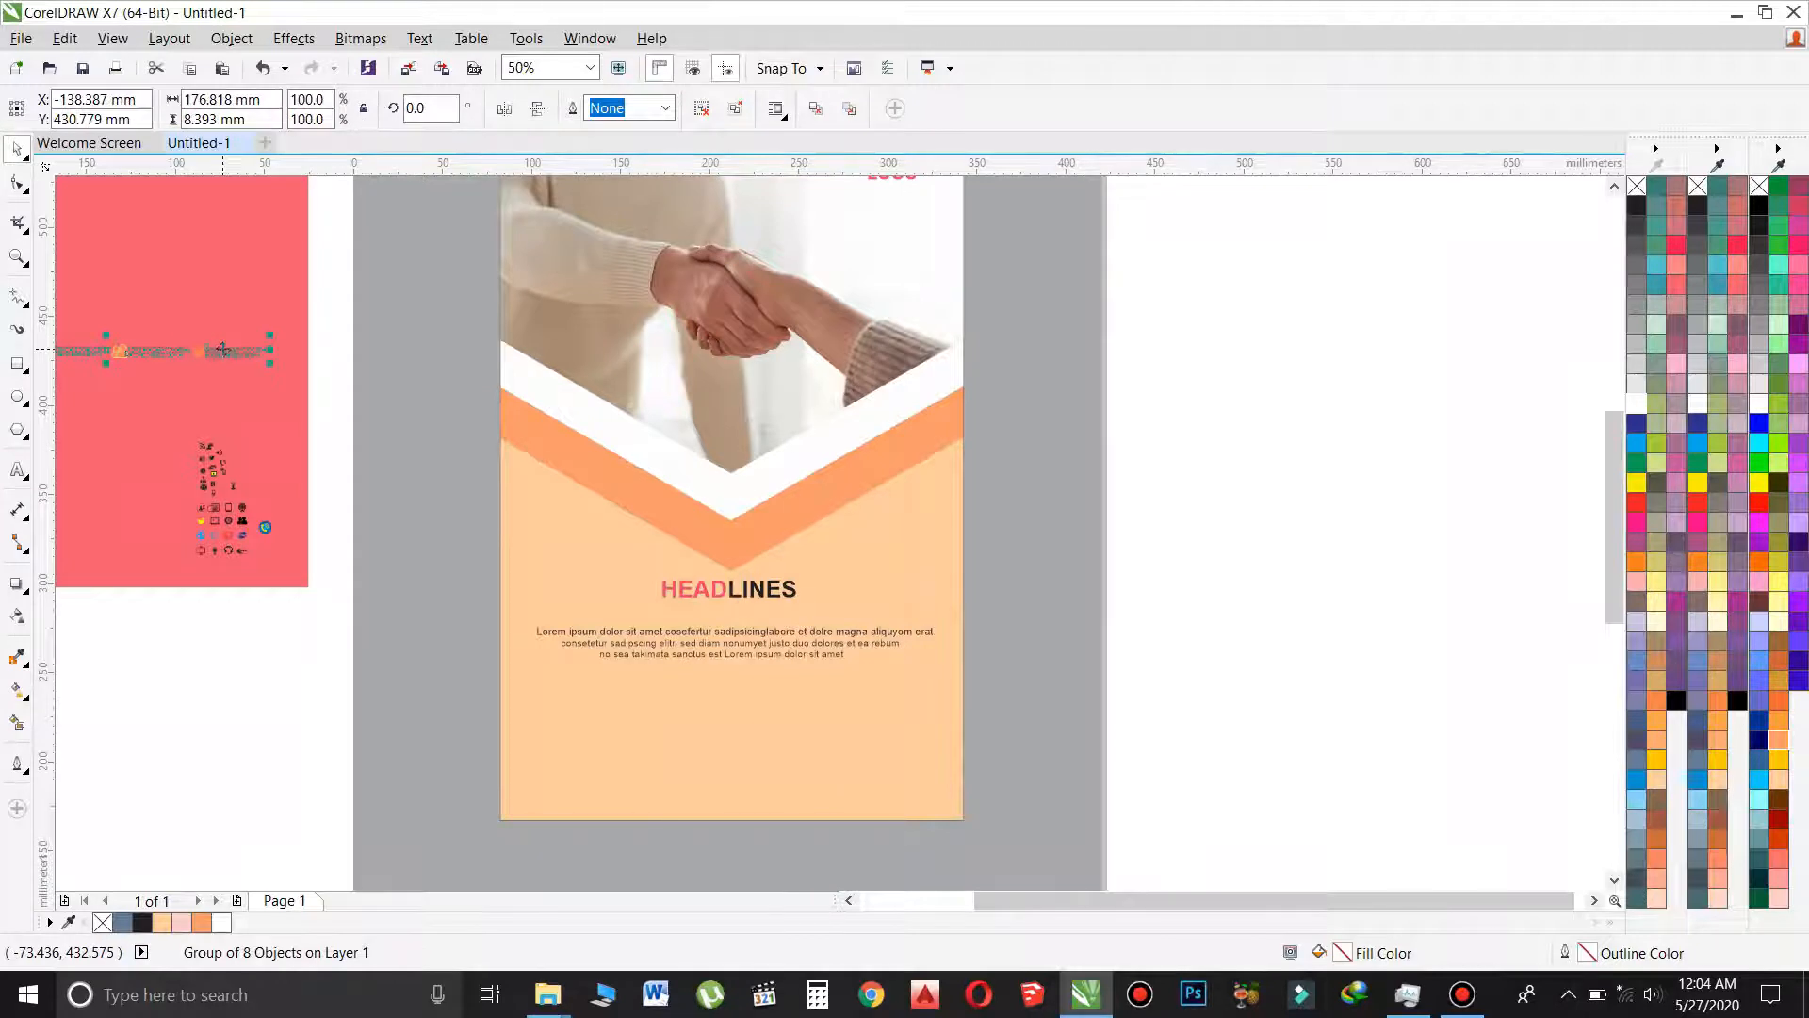
left_click_drag(222, 349, 915, 804)
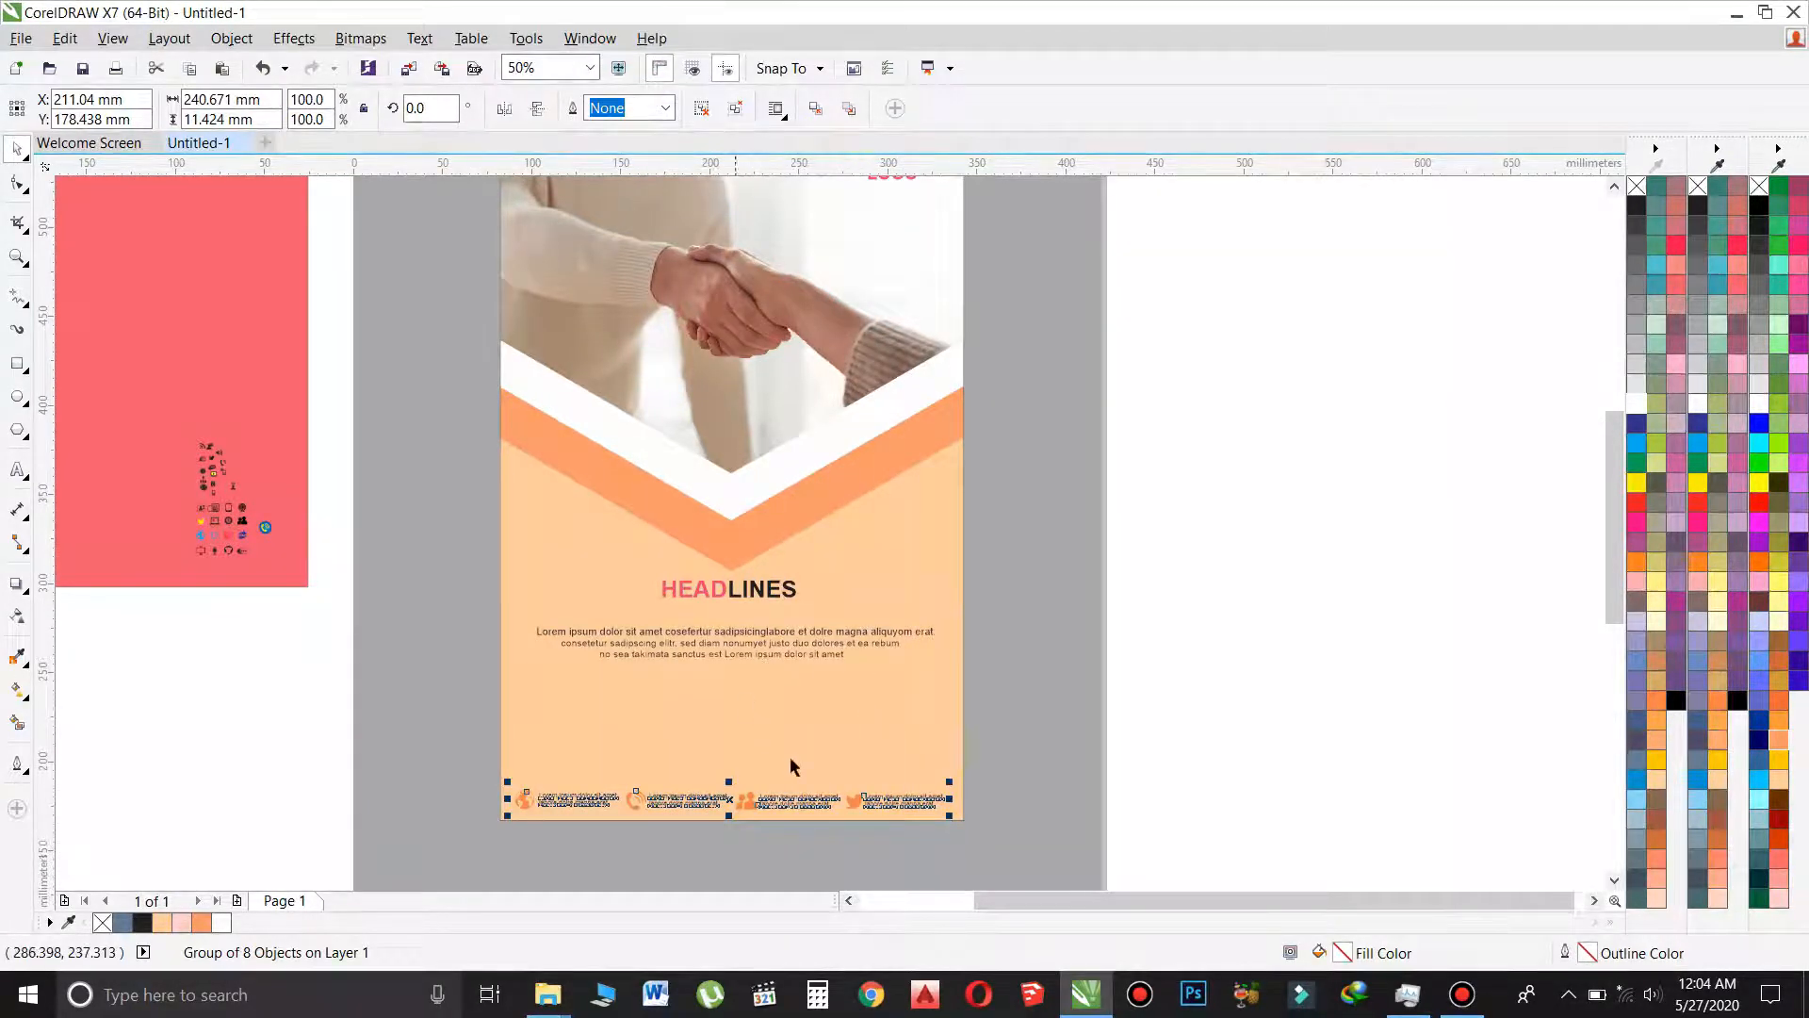
Move the row of icons with captions up about 6 mm from the flyer's bottom edge.
left_click_drag(804, 806, 804, 795)
left_click(806, 796)
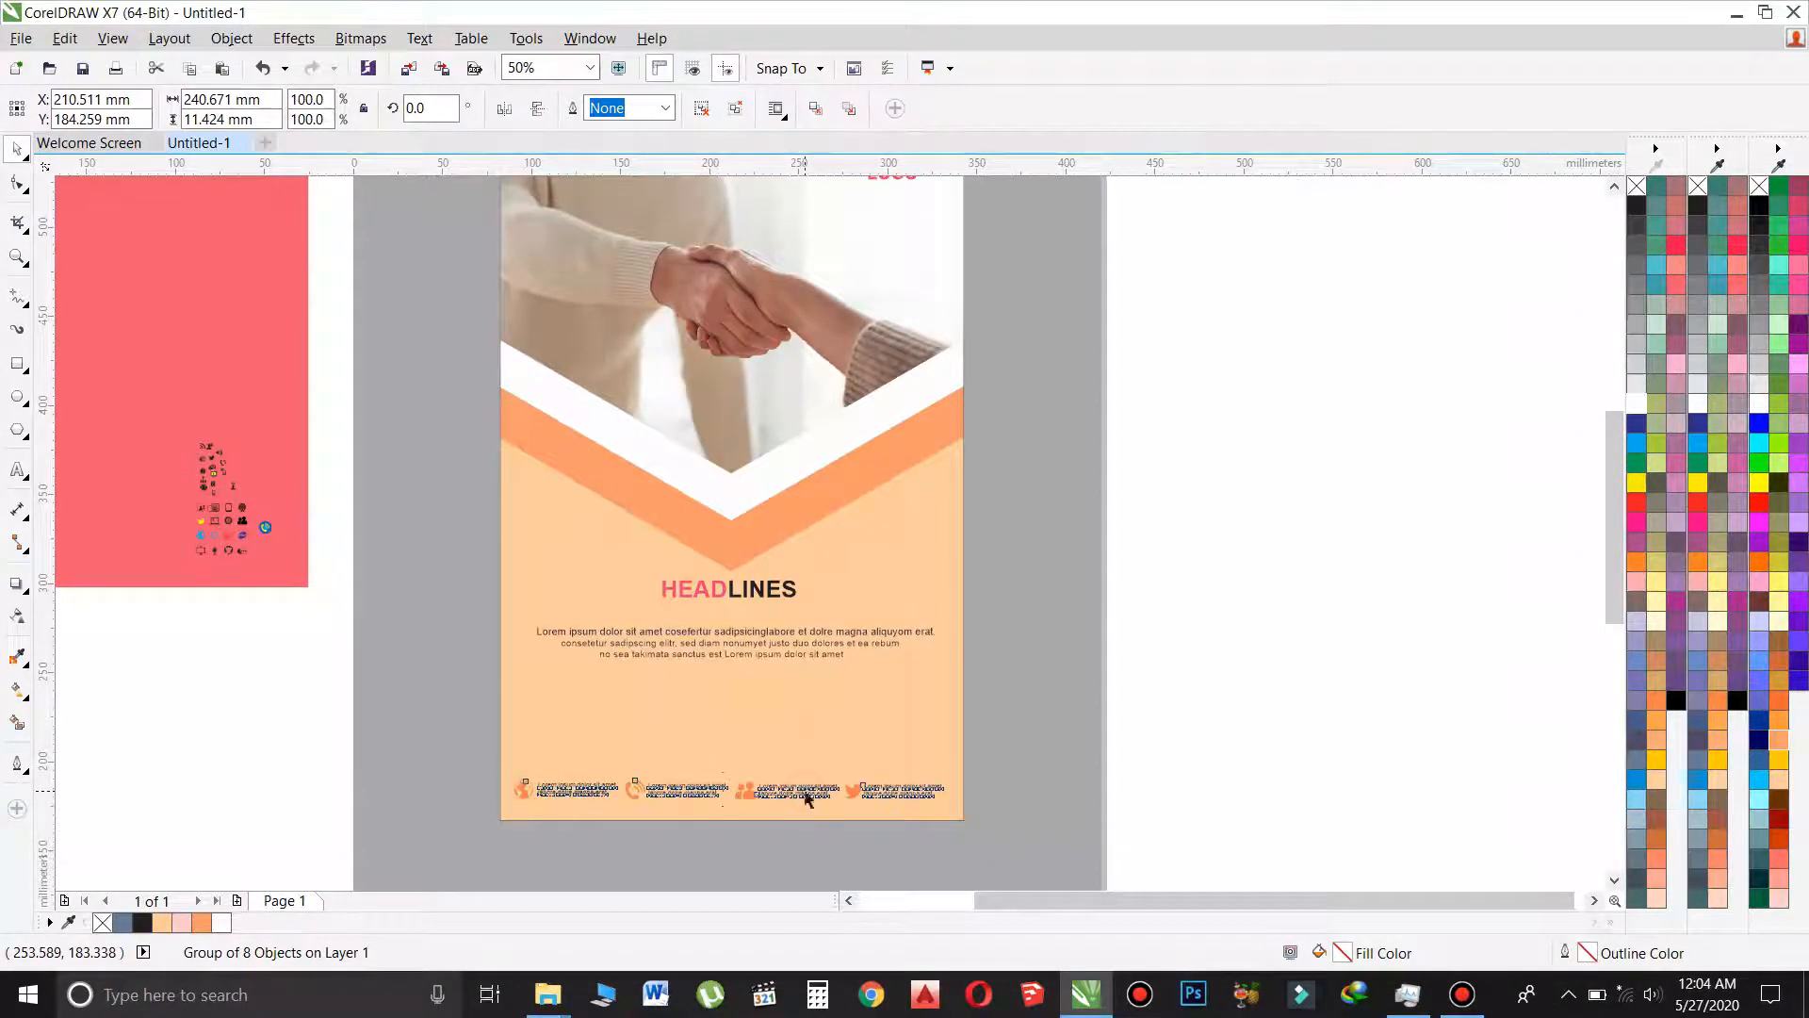
left_click(1148, 728)
Delete the red panel beside the page together with all the leftover small icons on it.
scroll(525, 534, "down", 2)
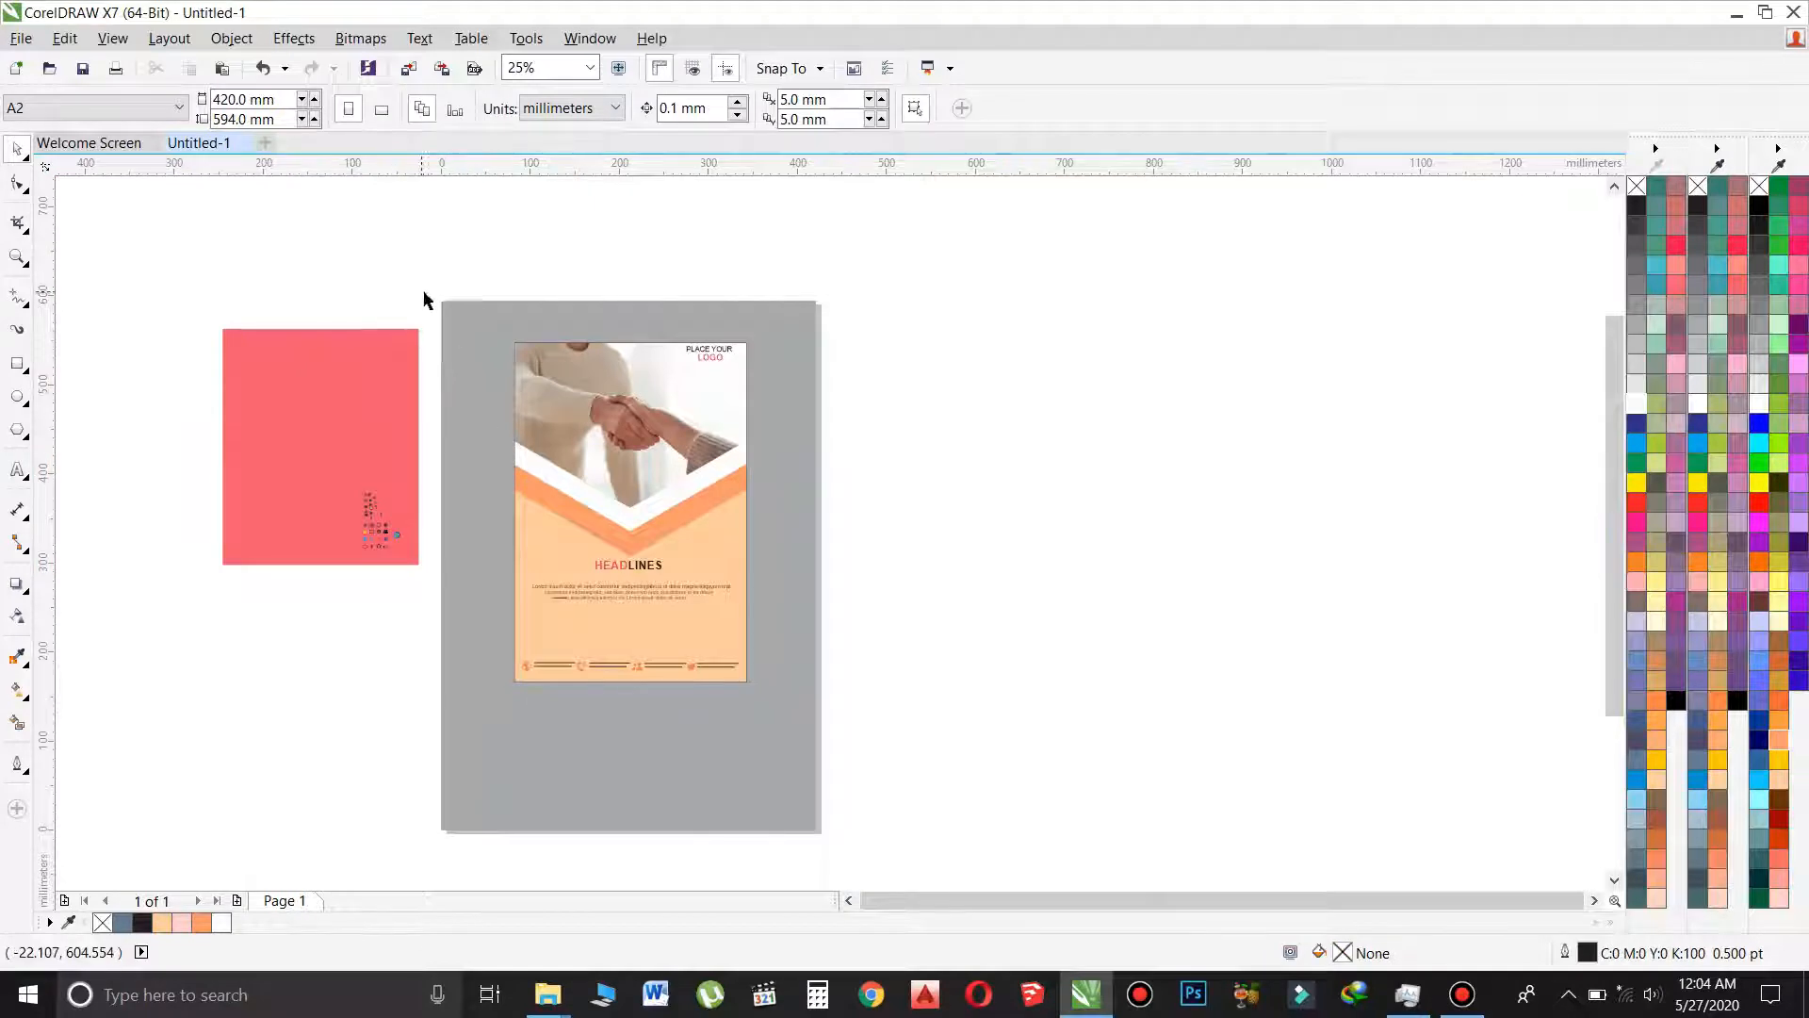
left_click_drag(430, 294, 247, 592)
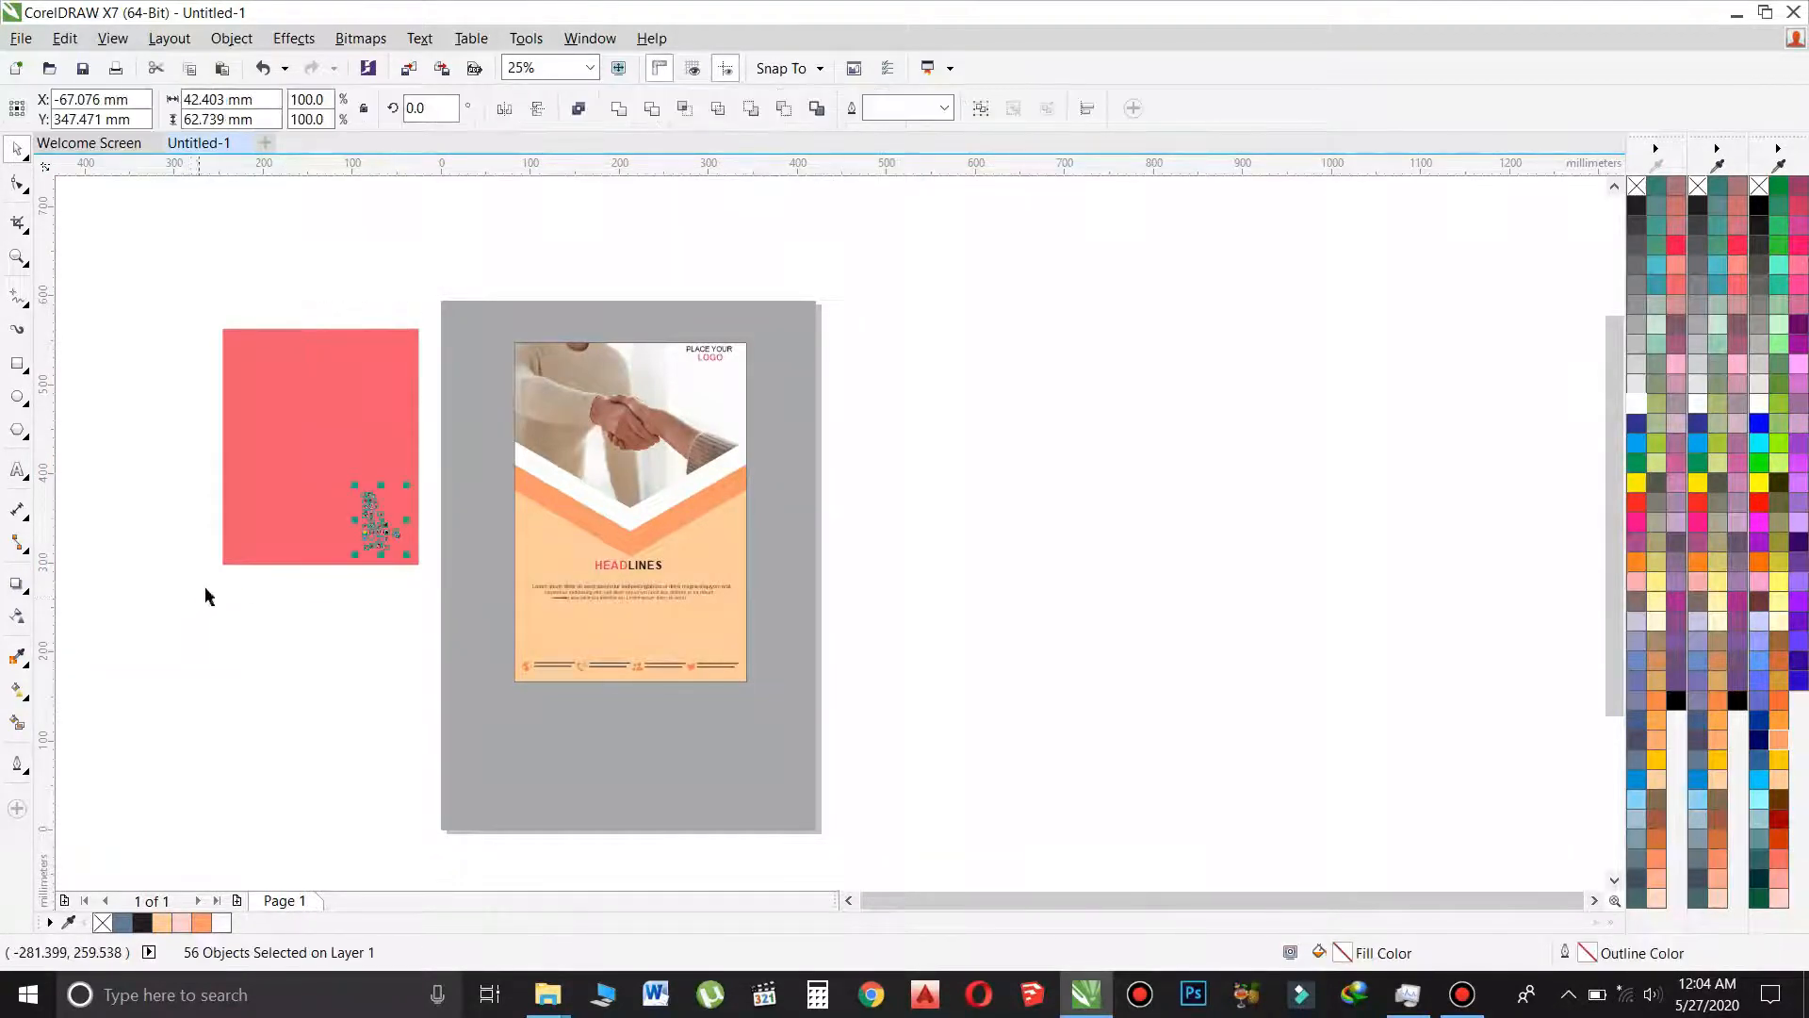
left_click(428, 273)
left_click_drag(429, 299, 247, 594)
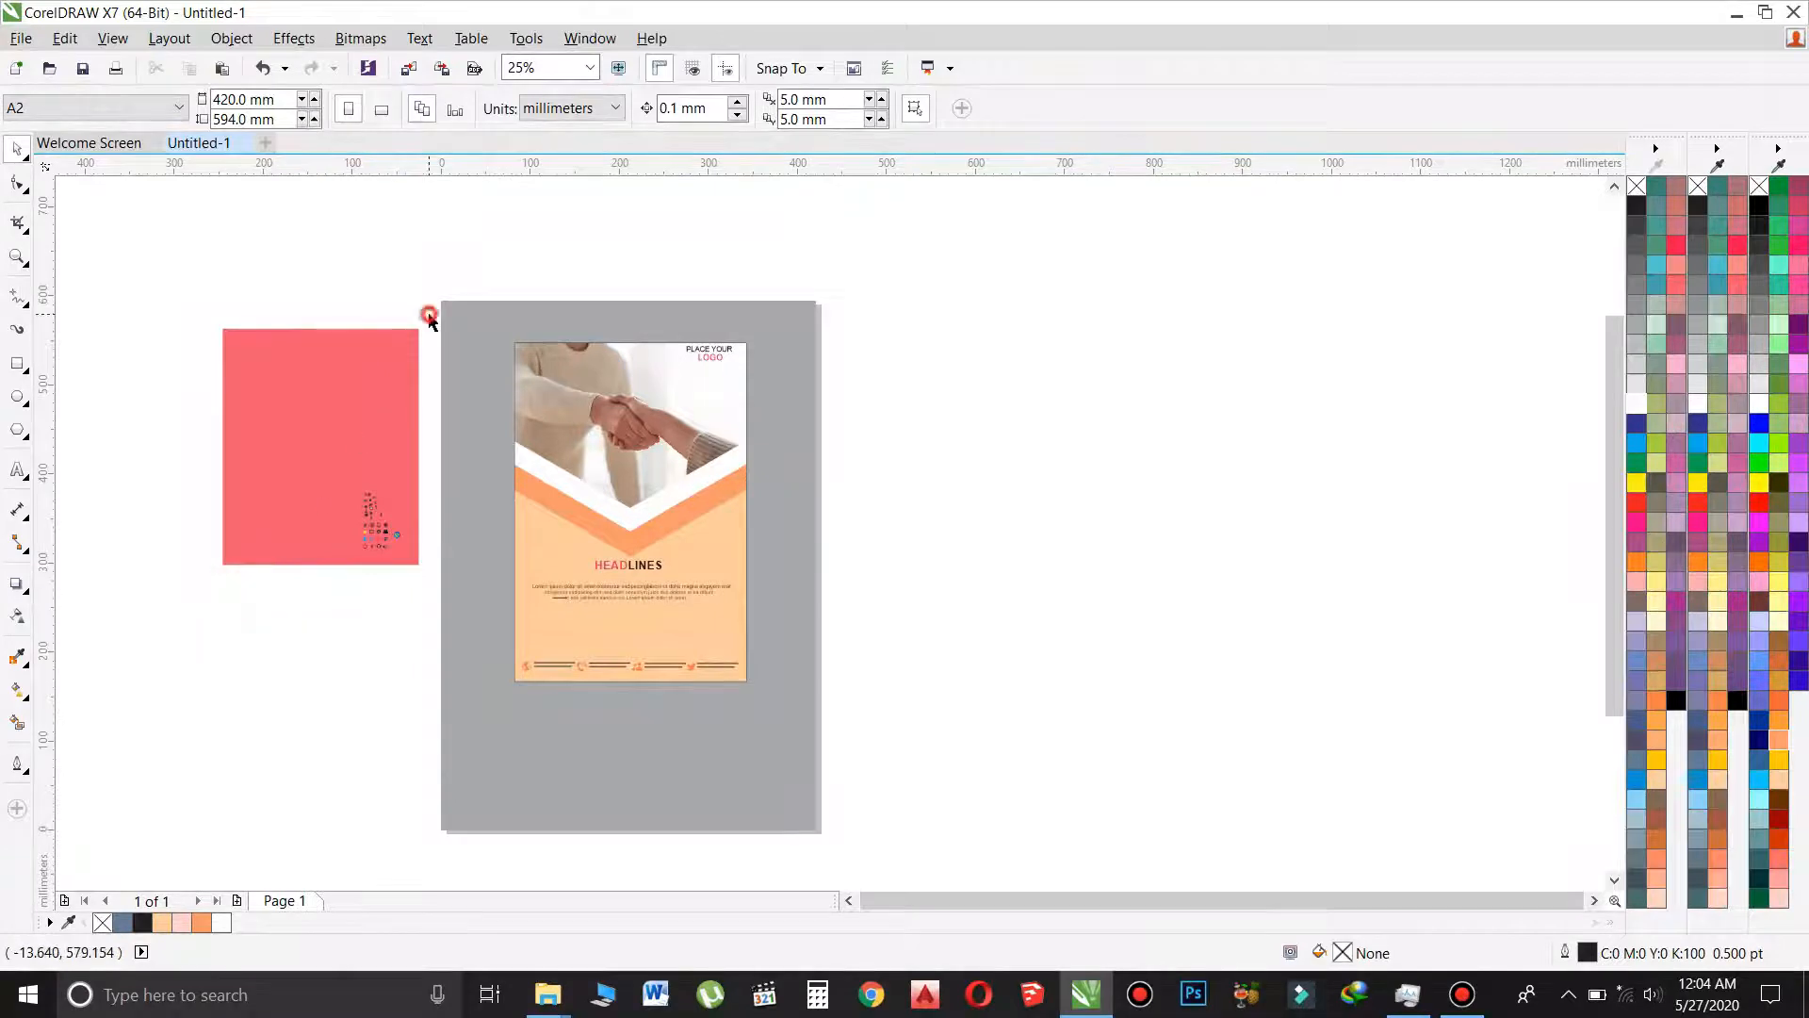
left_click_drag(429, 317, 182, 586)
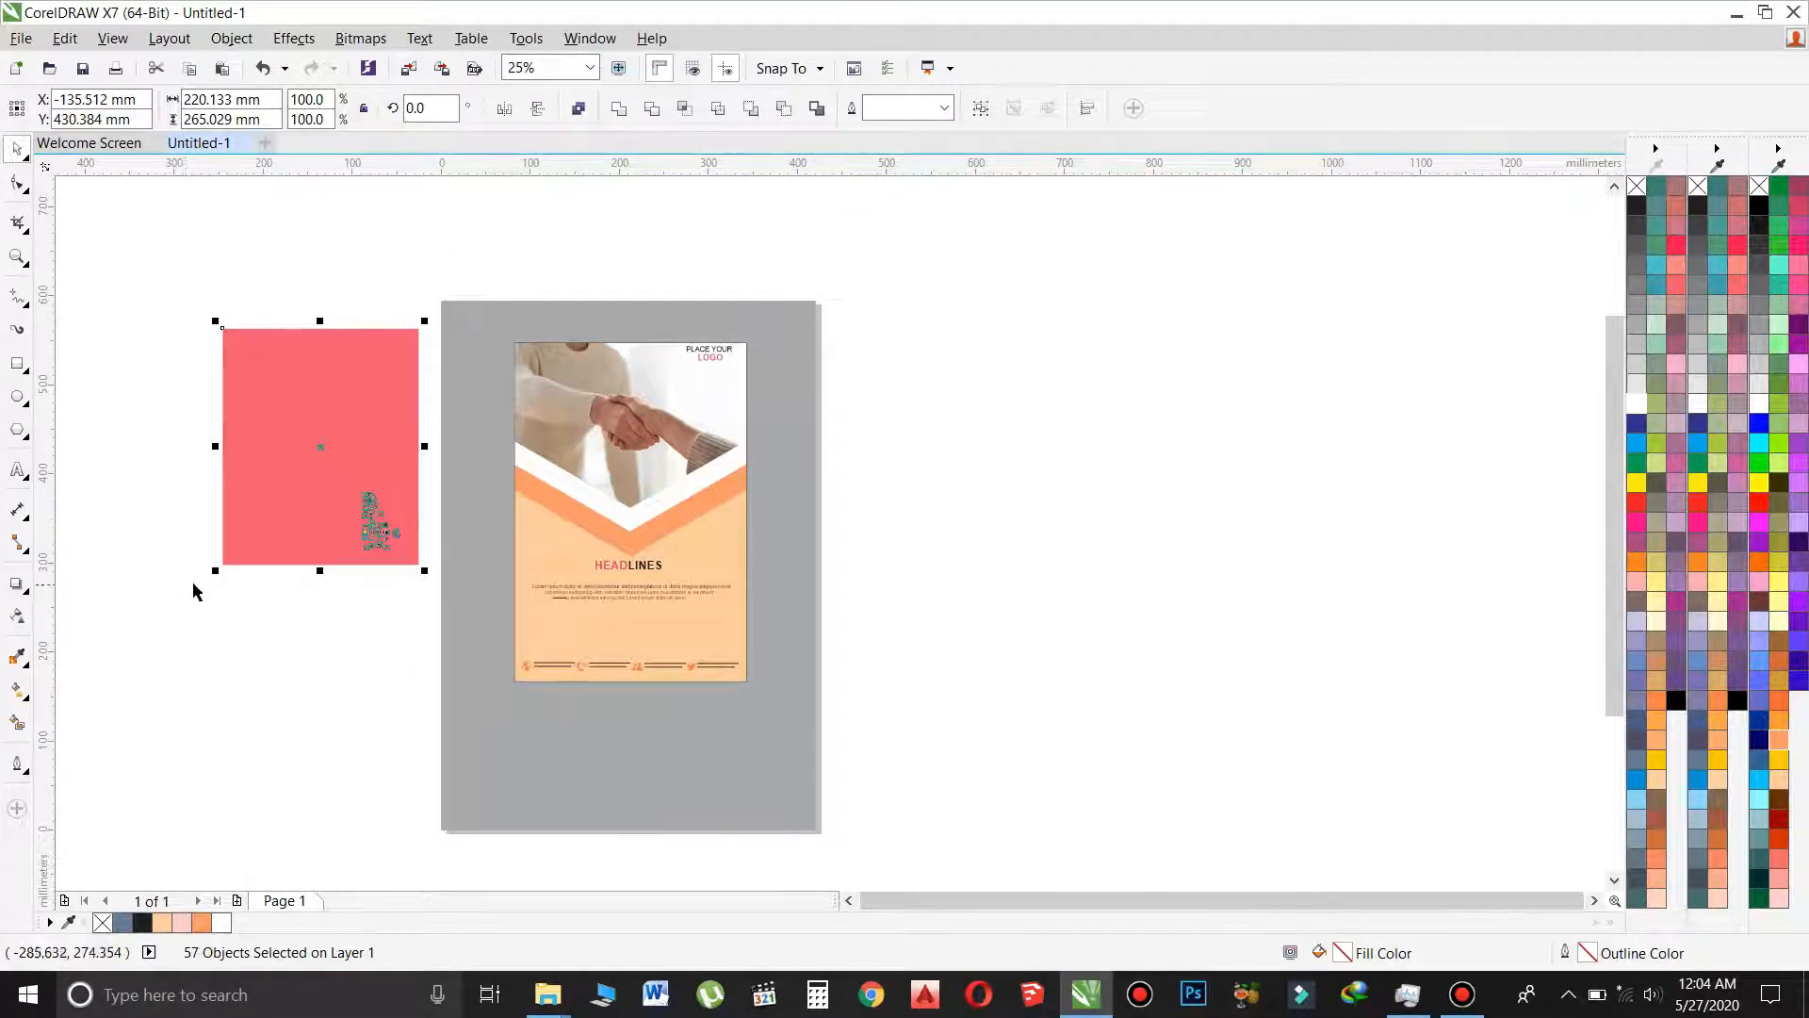
key("Delete")
scroll(736, 493, "up", 1)
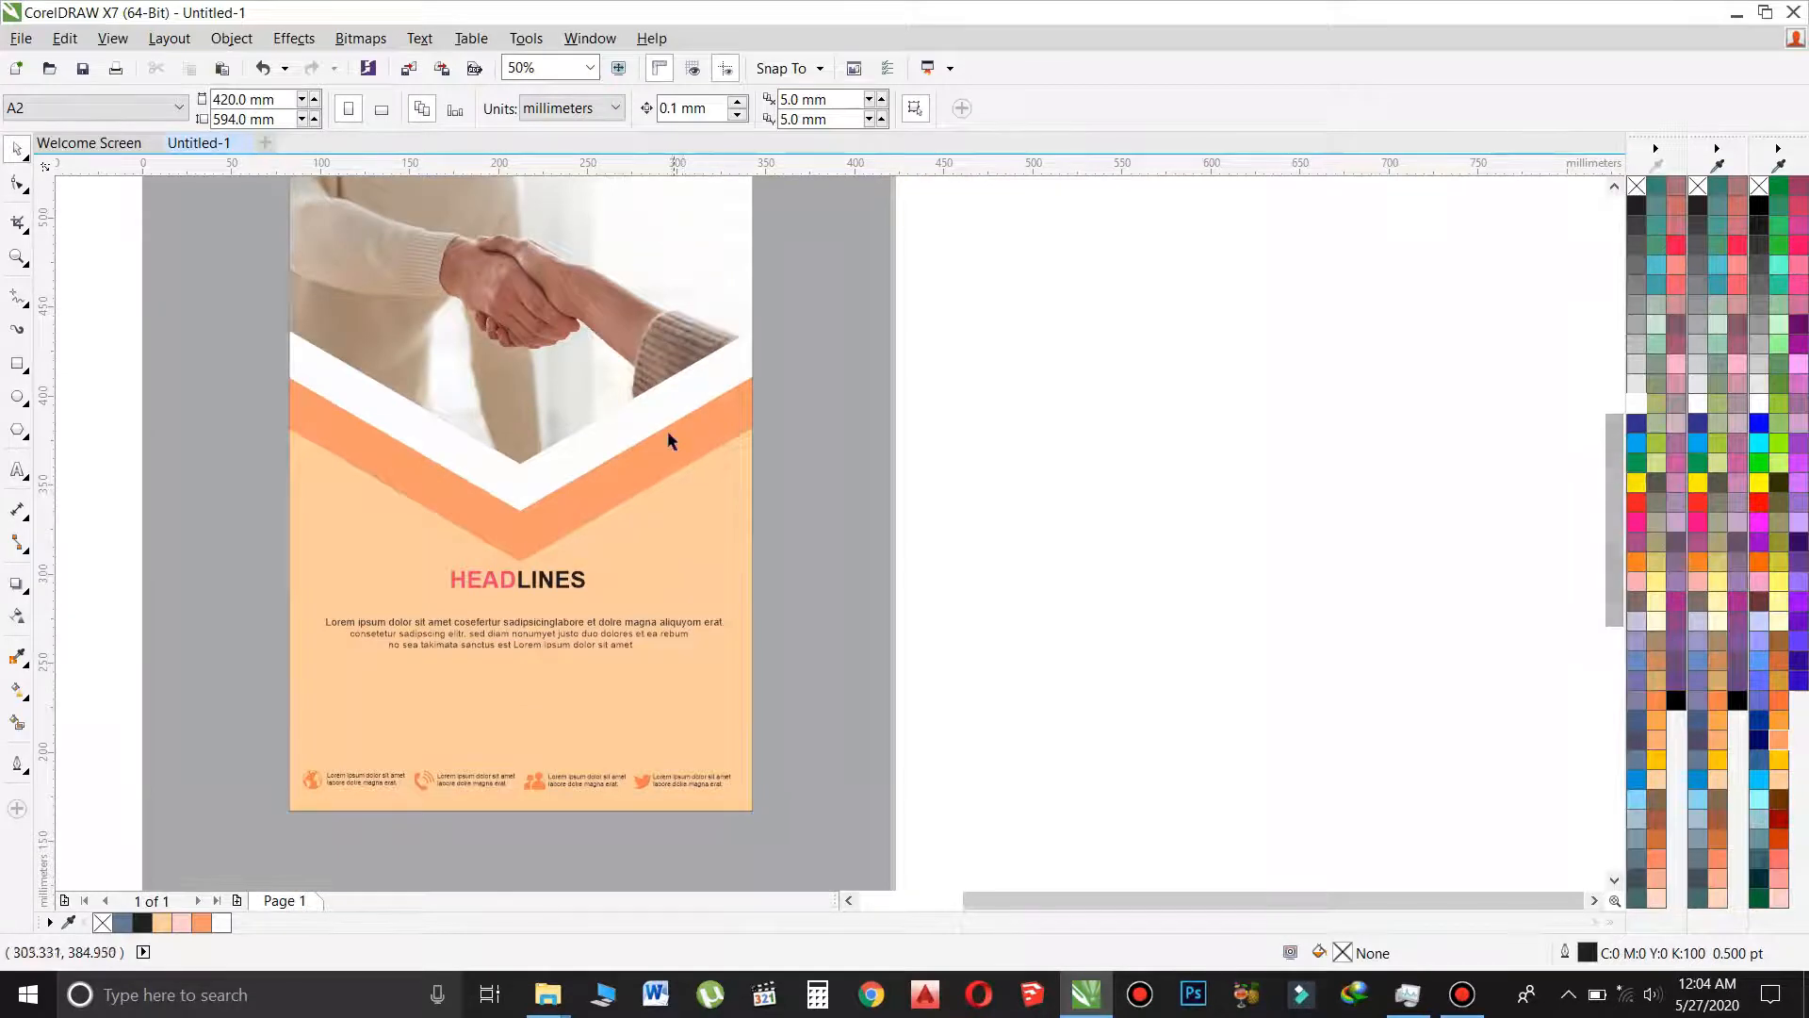
scroll(670, 436, "down", 1)
scroll(629, 384, "up", 1)
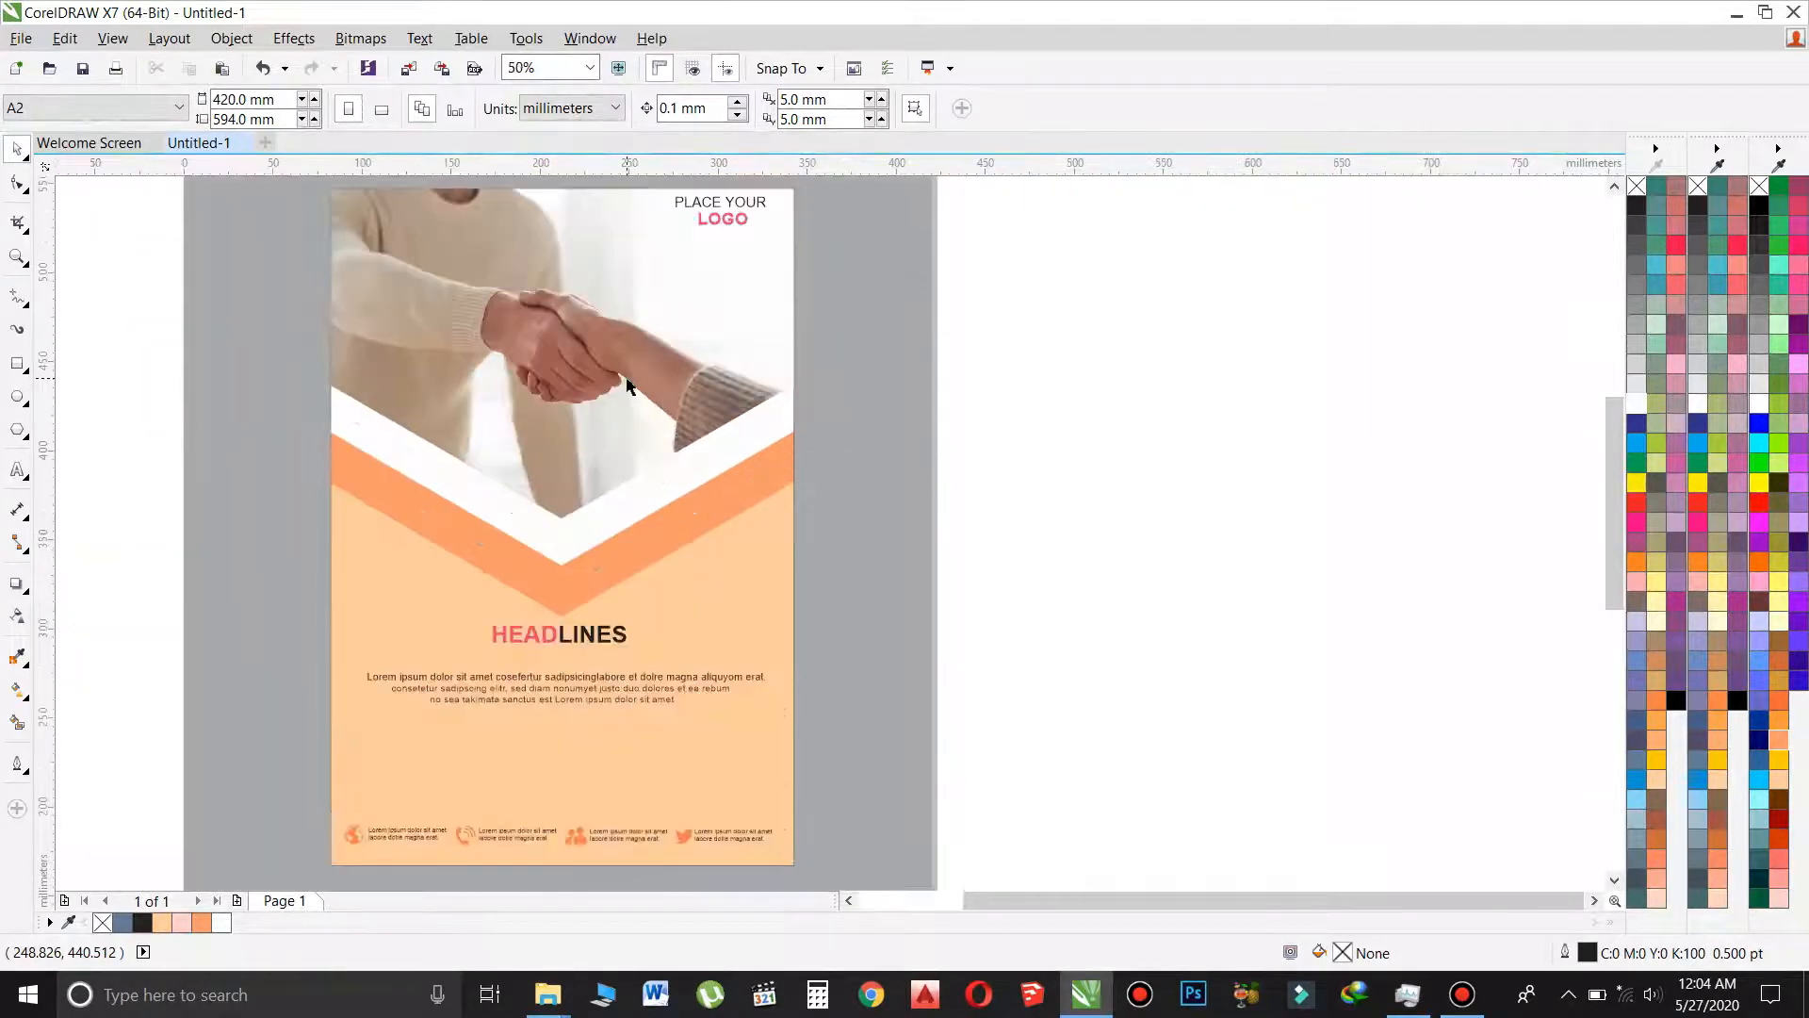
left_click(851, 902)
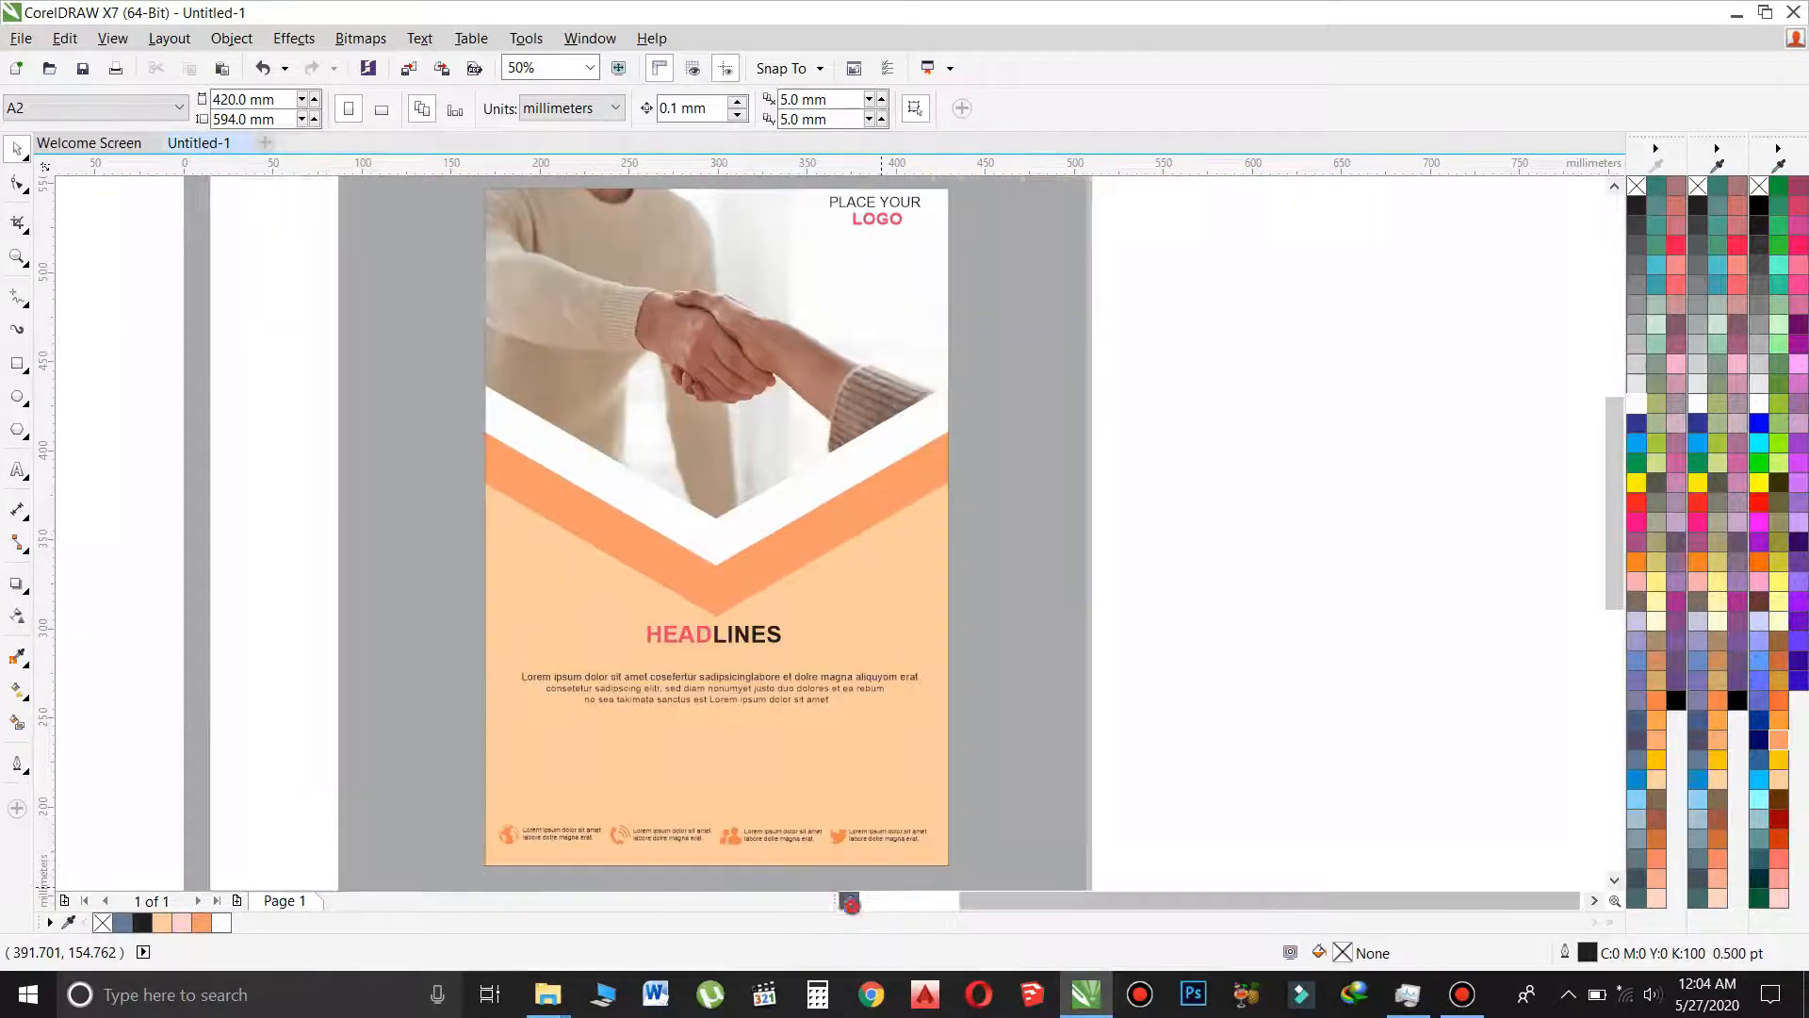
left_click(851, 903)
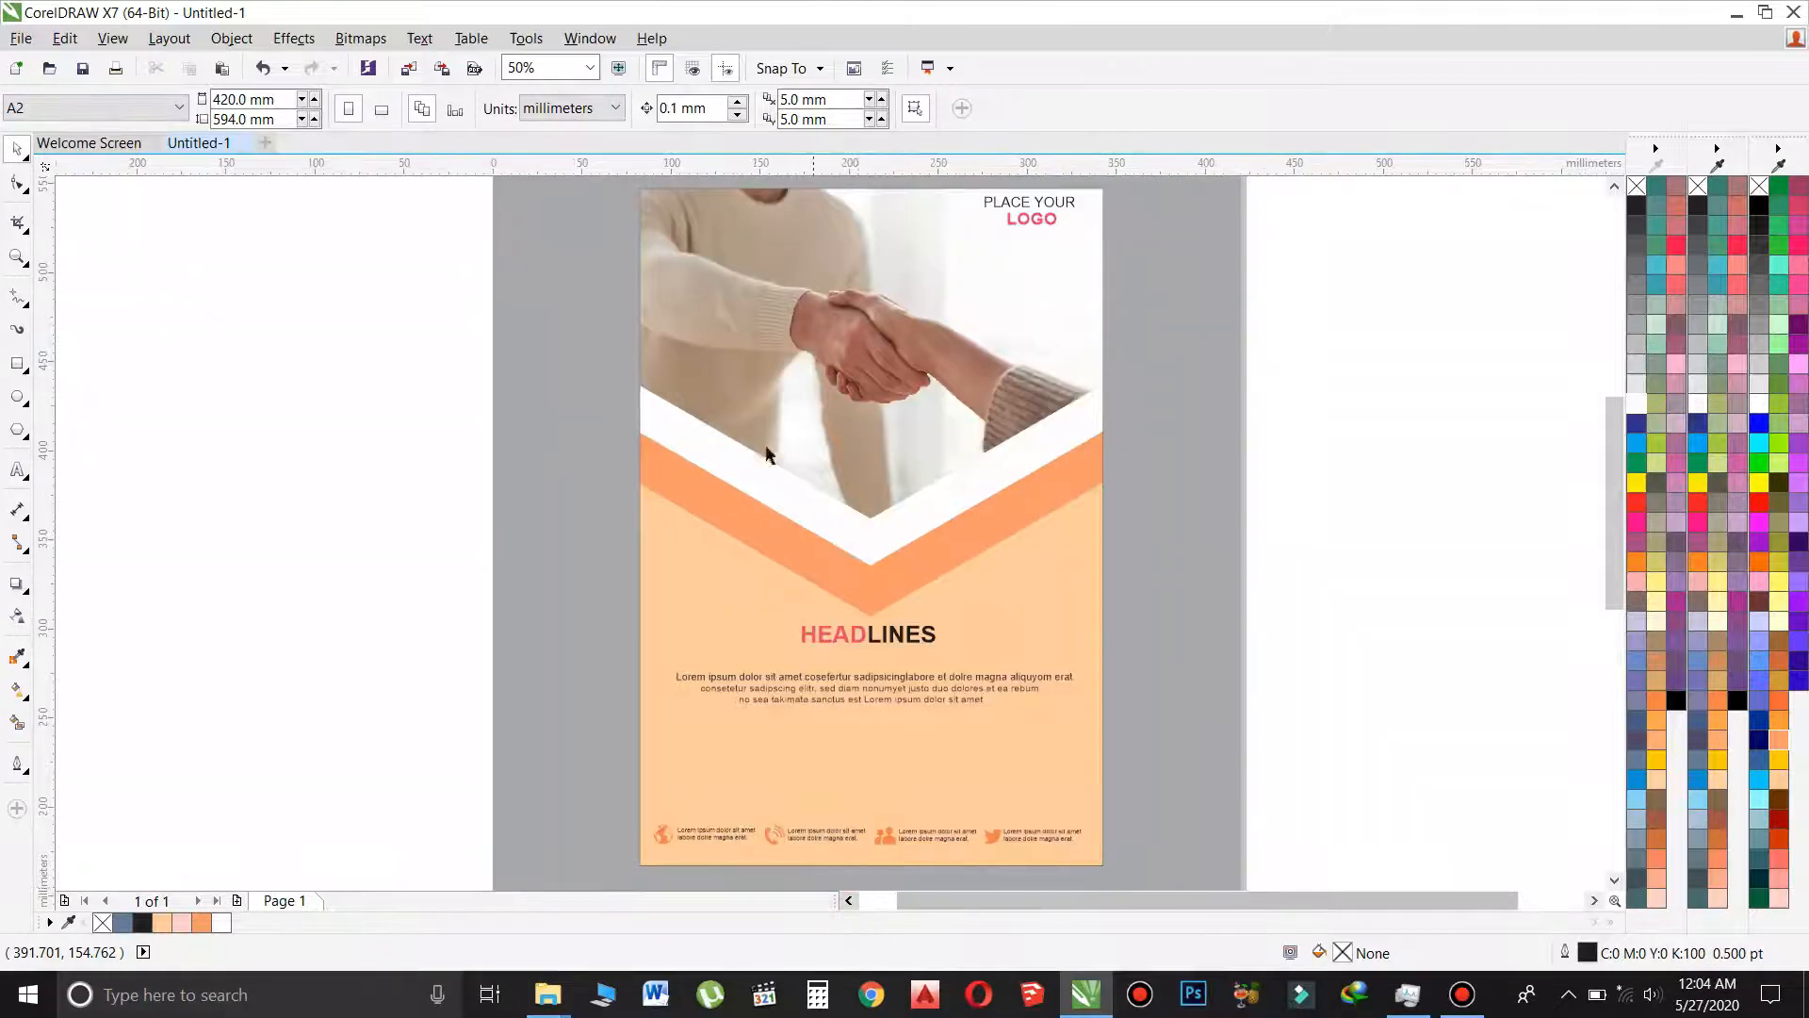